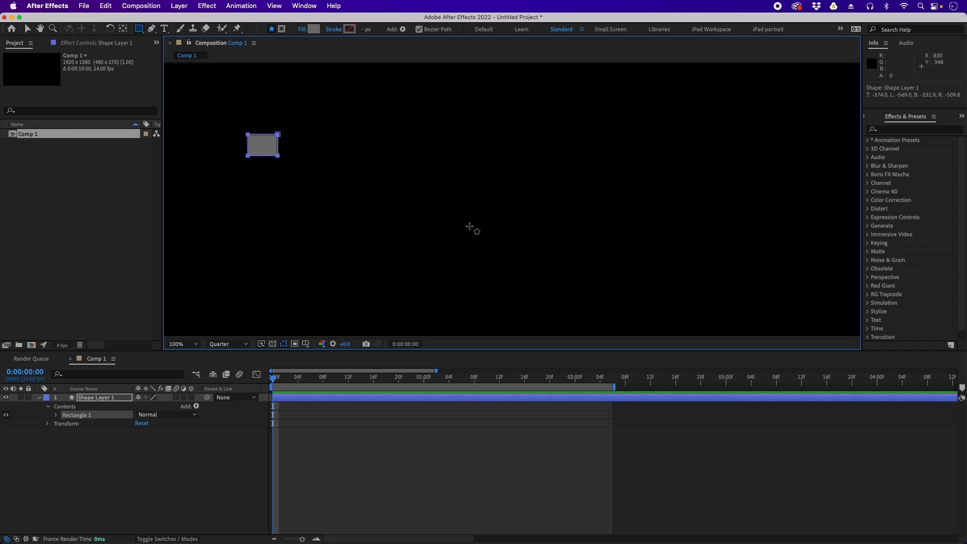
- Centre the anchor point of the rectangle's shape layer within the rectangle
{"action": "key", "text": "F2"}
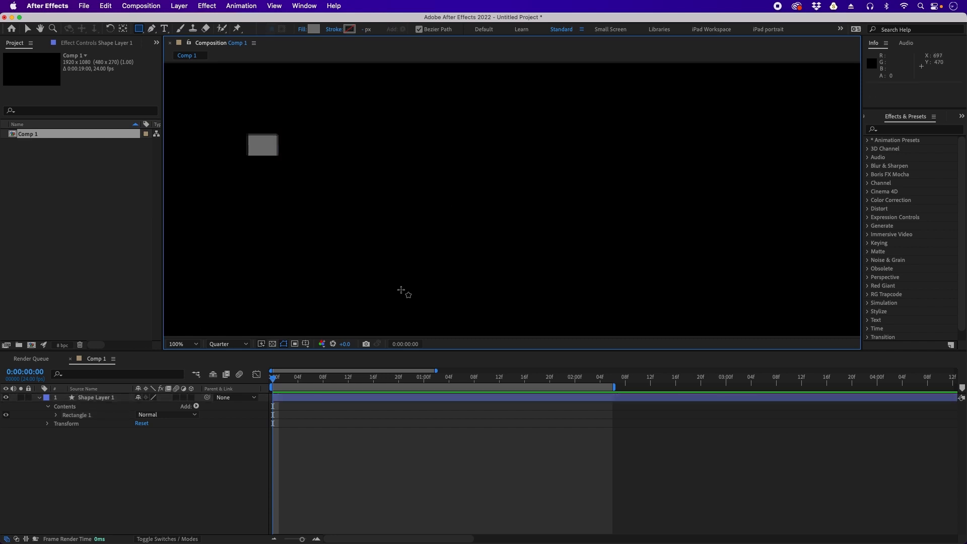
{"action": "key", "text": "v"}
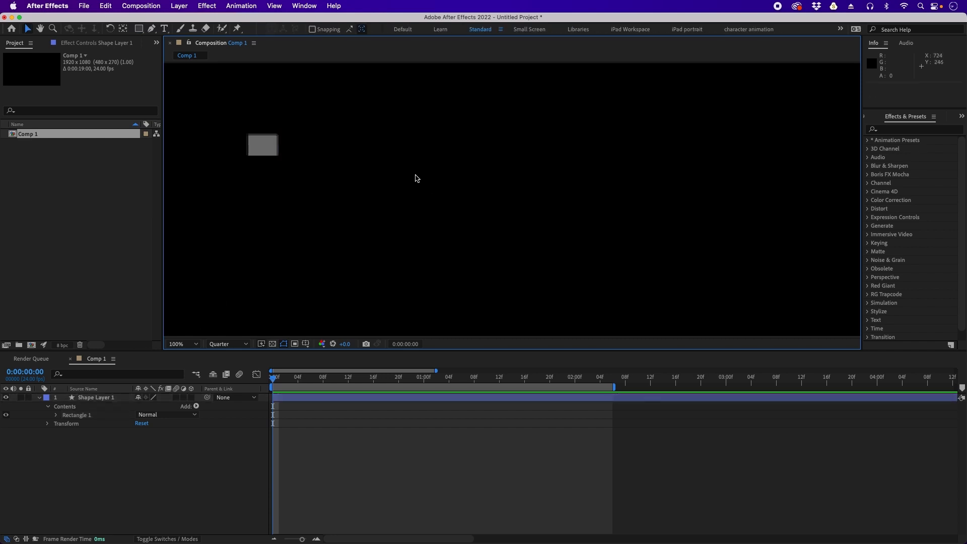
{"action": "left_click", "coordinate": [263, 149]}
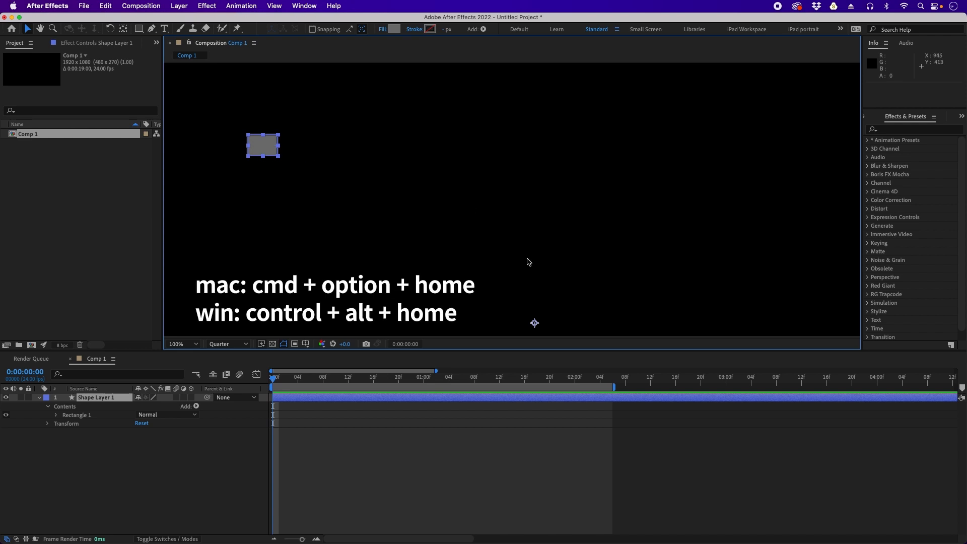
{"action": "key", "text": "super+alt+Home"}
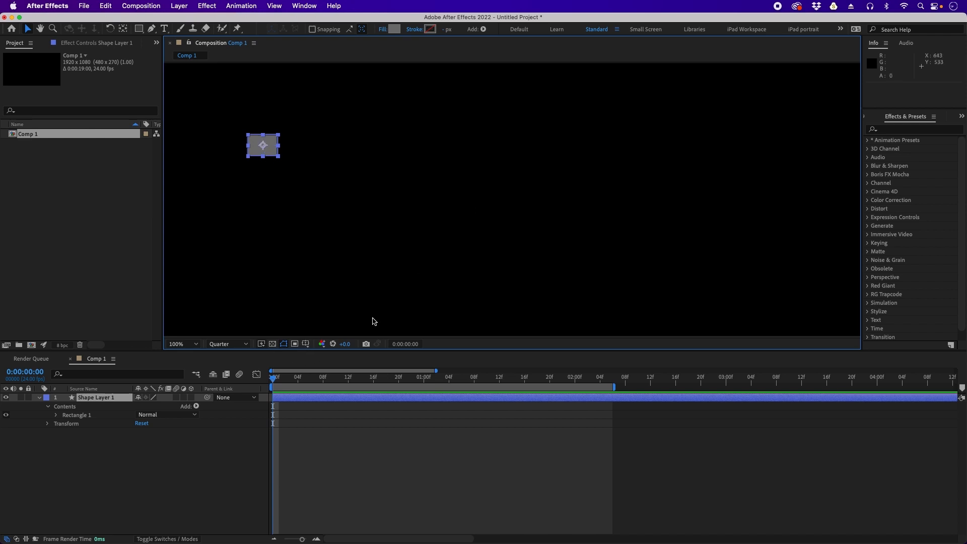
- Keyframe the rectangle's Position at frame 0, and move it horizontally to 1214.6, 187.1 at frame 12
{"action": "key", "text": "p"}
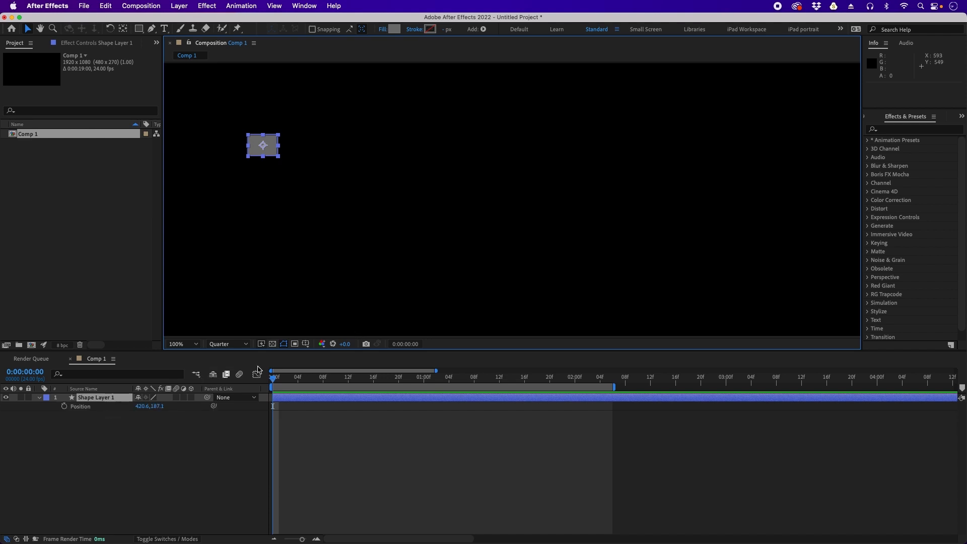
{"action": "key", "text": "p"}
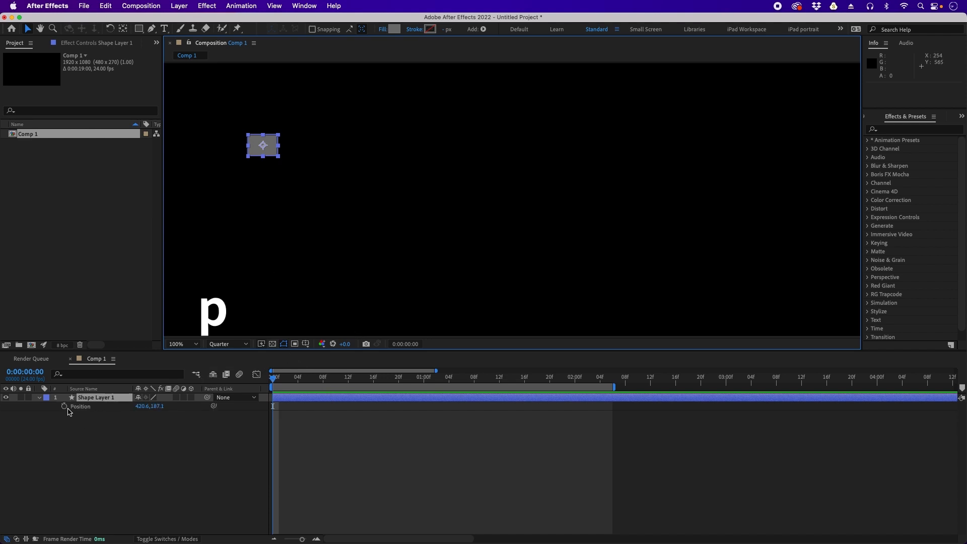
{"action": "left_click", "coordinate": [64, 406]}
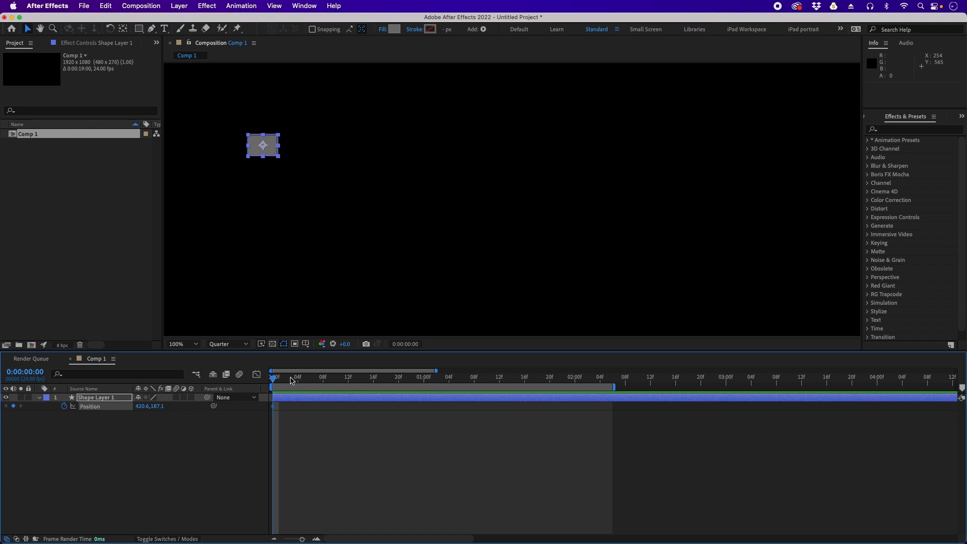
{"action": "left_click_drag", "start_coordinate": [293, 381], "coordinate": [349, 385]}
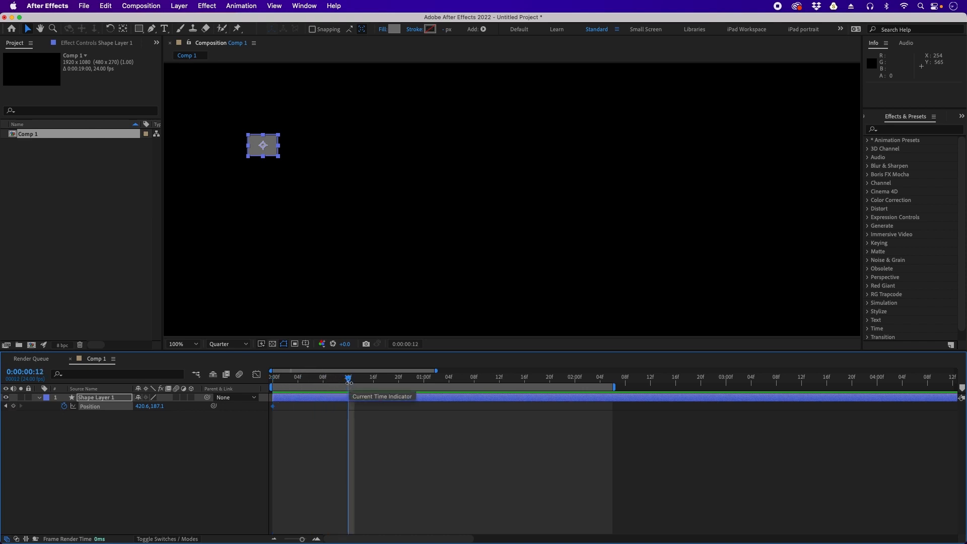
{"action": "left_click_drag", "start_coordinate": [271, 152], "coordinate": [675, 156]}
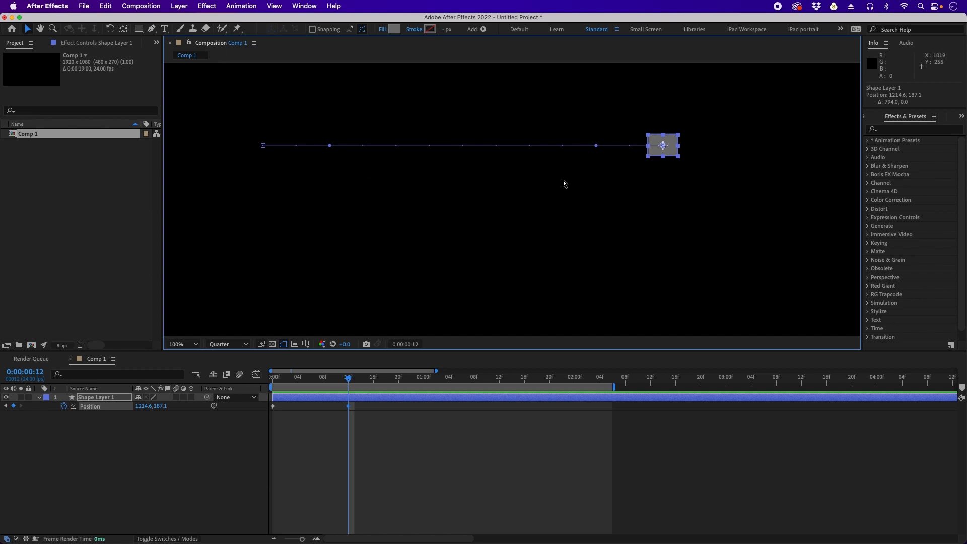
- Collapse the motion path's two tangent handles onto its start and end keyframe points
{"action": "scroll", "coordinate": [564, 180], "scroll_direction": "up", "scroll_amount": 2}
{"action": "key", "text": "h"}
{"action": "mouse_move", "coordinate": [509, 216]}
{"action": "left_mouse_down"}
{"action": "mouse_move", "coordinate": [577, 295]}
{"action": "mouse_move", "coordinate": [656, 300]}
{"action": "left_mouse_up"}
{"action": "key", "text": "v"}
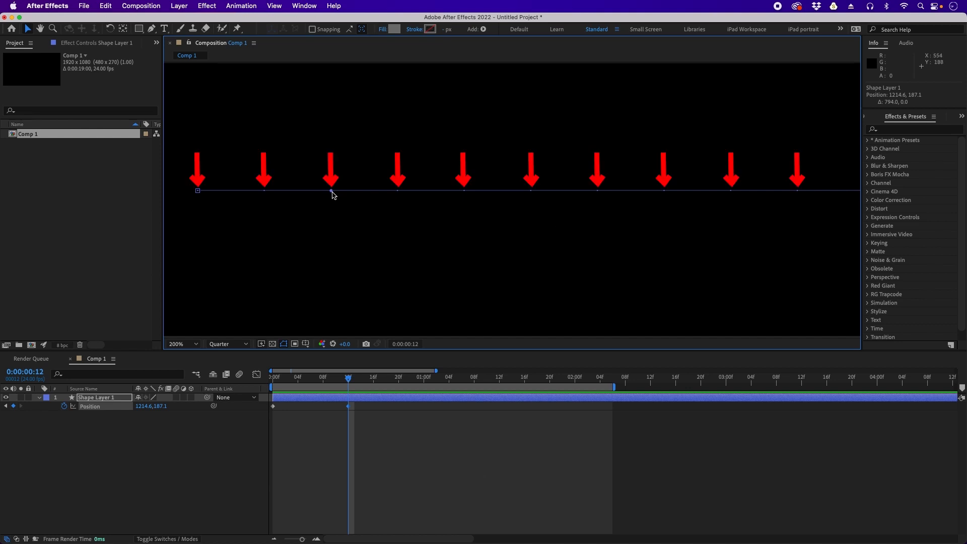
{"action": "mouse_move", "coordinate": [330, 191]}
{"action": "left_mouse_down"}
{"action": "mouse_move", "coordinate": [324, 134]}
{"action": "mouse_move", "coordinate": [328, 213]}
{"action": "mouse_move", "coordinate": [333, 159]}
{"action": "mouse_move", "coordinate": [333, 195]}
{"action": "left_mouse_up"}
{"action": "key", "text": "super+z"}
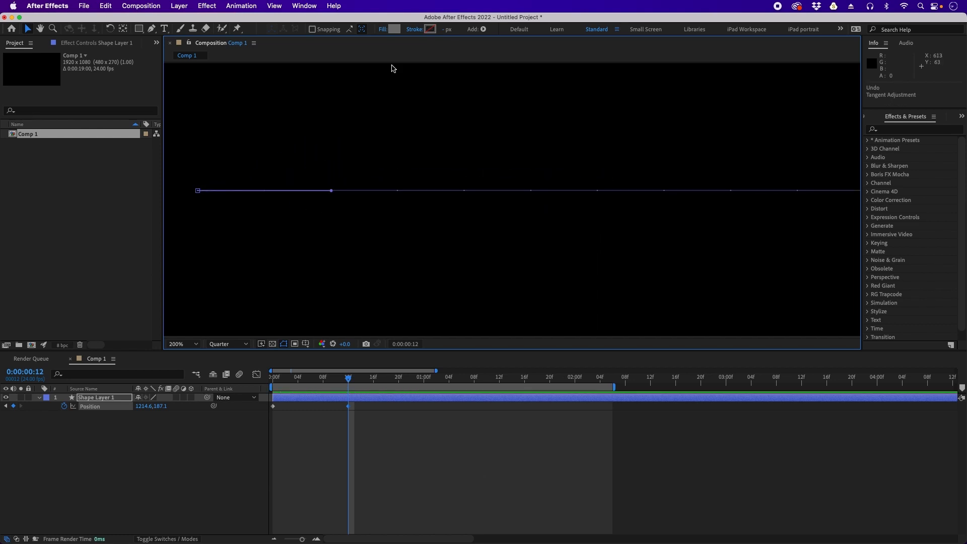
{"action": "left_click_drag", "start_coordinate": [332, 191], "coordinate": [198, 190]}
{"action": "key", "text": "space"}
{"action": "mouse_move", "coordinate": [595, 230]}
{"action": "left_mouse_down"}
{"action": "mouse_move", "coordinate": [473, 209]}
{"action": "mouse_move", "coordinate": [164, 196]}
{"action": "mouse_move", "coordinate": [582, 229]}
{"action": "left_mouse_up"}
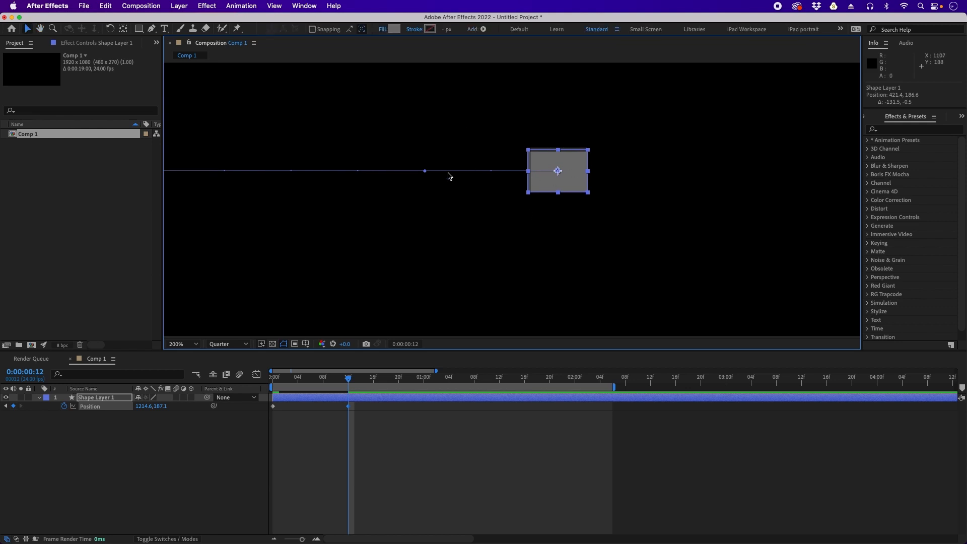
{"action": "left_click_drag", "start_coordinate": [427, 175], "coordinate": [557, 171]}
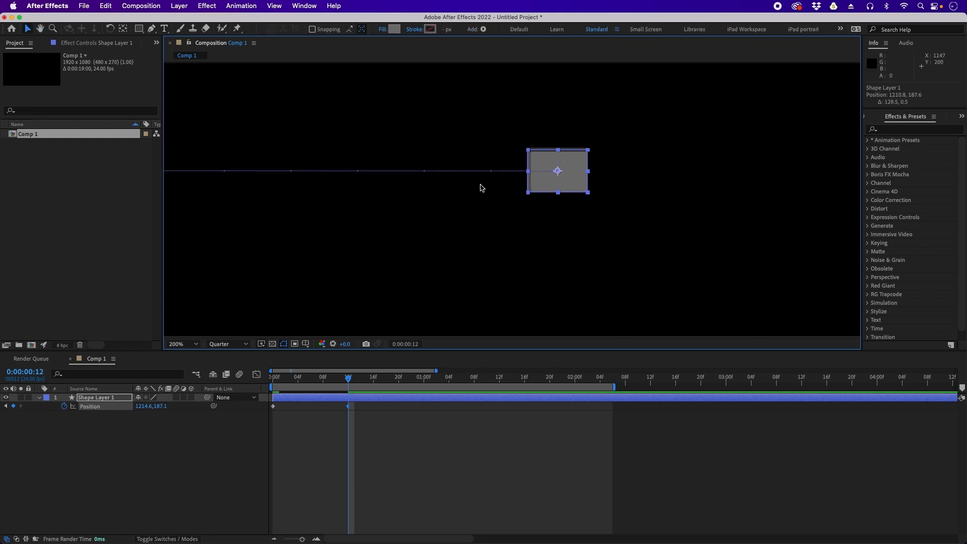
- Examine the rectangle's position on each motion path dot, stepping through the frames from 0 to 9
{"action": "left_click_drag", "start_coordinate": [324, 226], "coordinate": [520, 269]}
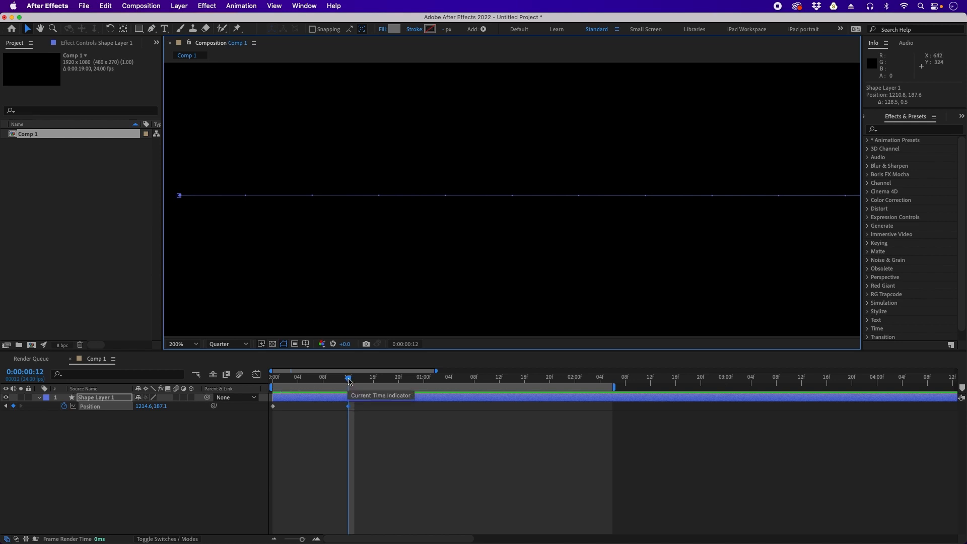
{"action": "left_click_drag", "start_coordinate": [349, 379], "coordinate": [266, 392]}
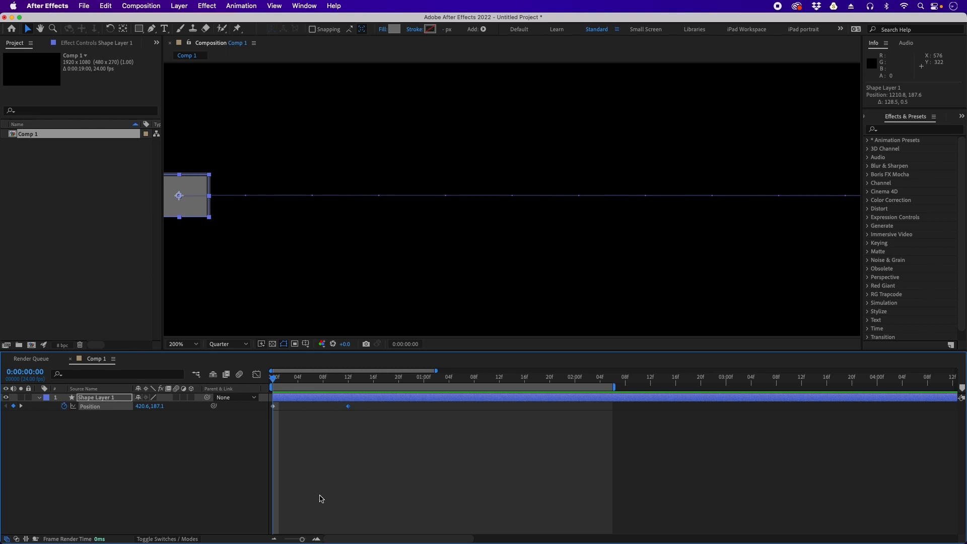
{"action": "left_click", "coordinate": [316, 538]}
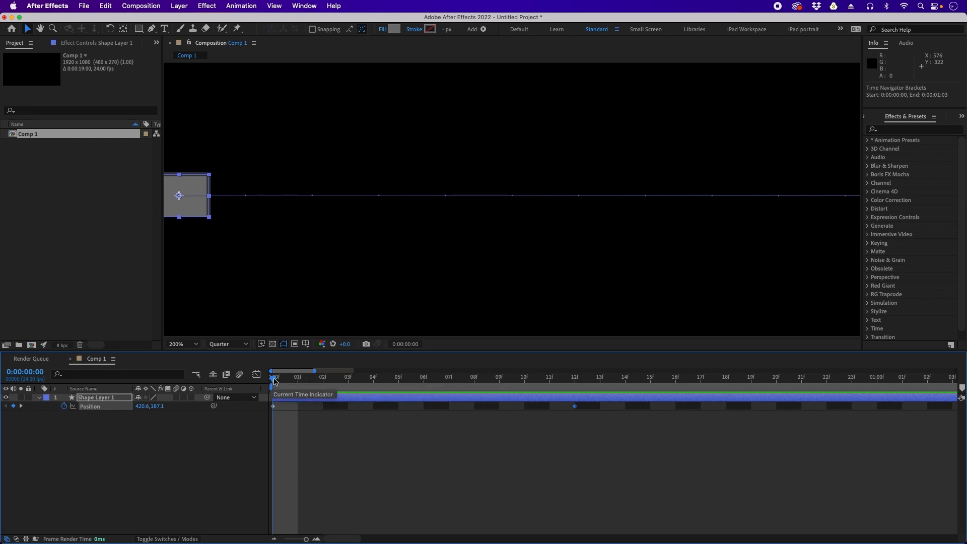
{"action": "left_click_drag", "start_coordinate": [275, 381], "coordinate": [291, 383]}
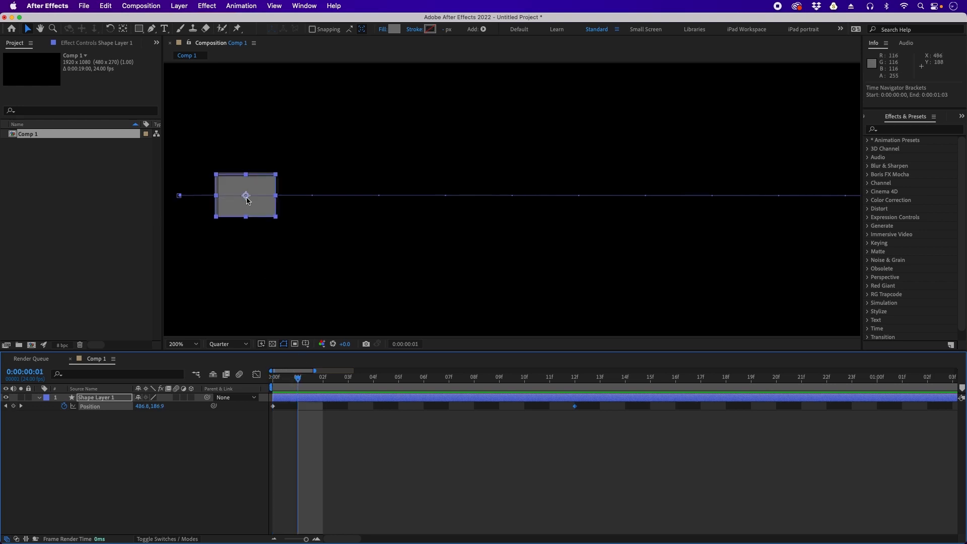
{"action": "left_click", "coordinate": [324, 382]}
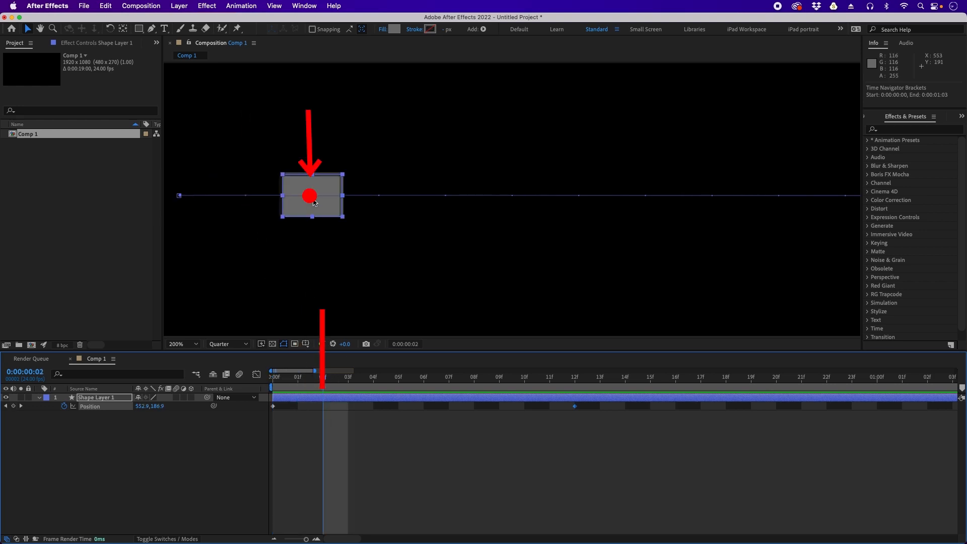
{"action": "left_click", "coordinate": [350, 383]}
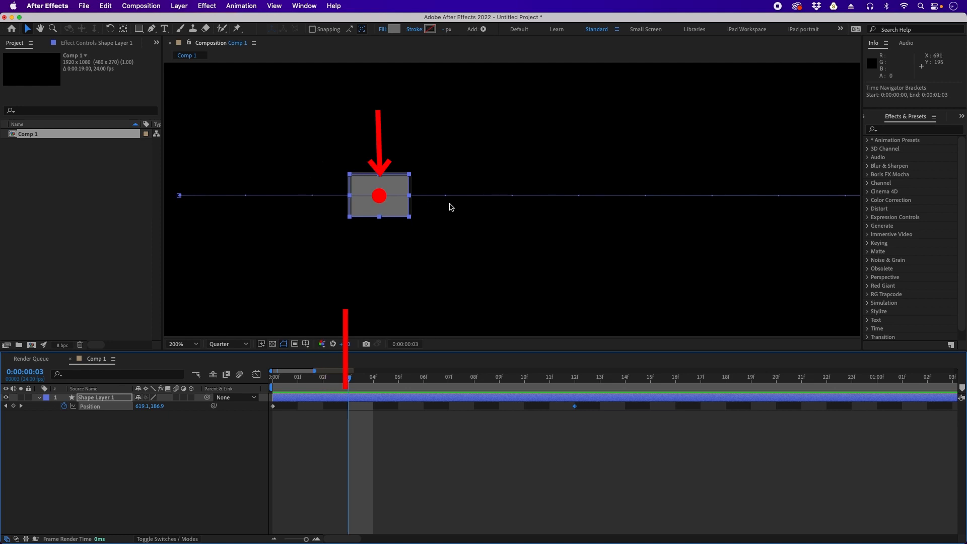
{"action": "left_click", "coordinate": [378, 383]}
{"action": "left_click_drag", "start_coordinate": [378, 382], "coordinate": [496, 384]}
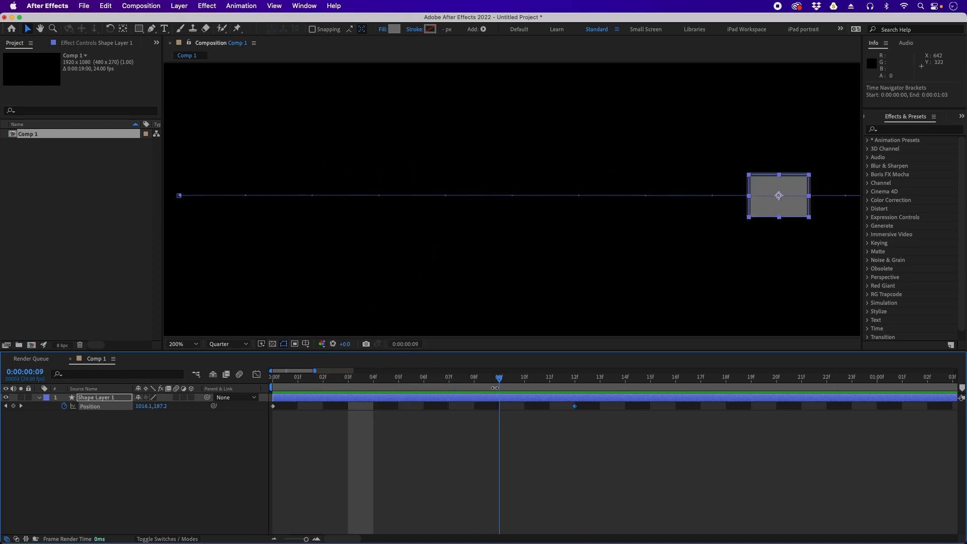
- Compare the frame spacing along the whole motion path, checking the rectangle at frames 12, 1, 2 and 4
{"action": "key", "text": "minus"}
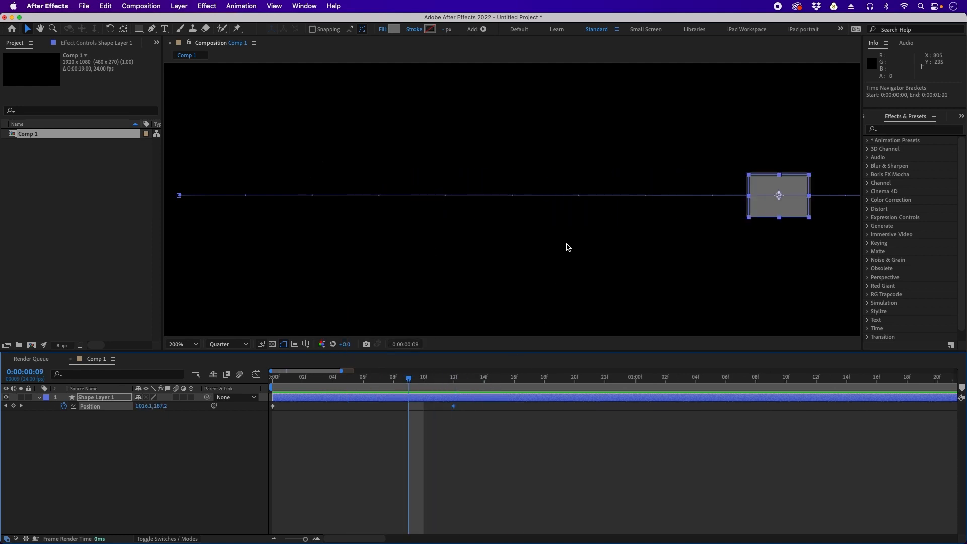
{"action": "key", "text": "comma"}
{"action": "left_click", "coordinate": [454, 379]}
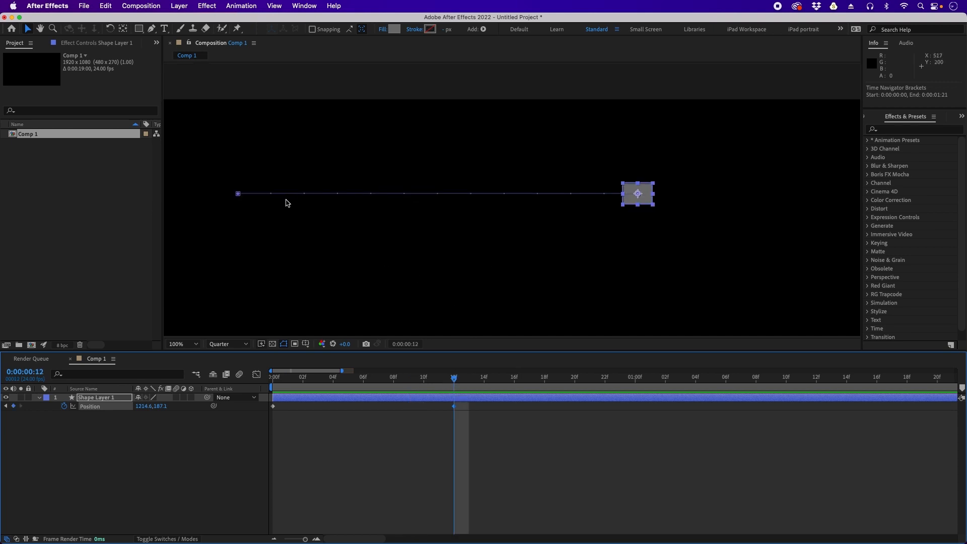
{"action": "mouse_move", "coordinate": [453, 378]}
{"action": "left_mouse_down"}
{"action": "mouse_move", "coordinate": [263, 402]}
{"action": "mouse_move", "coordinate": [446, 404]}
{"action": "mouse_move", "coordinate": [445, 384]}
{"action": "left_mouse_up"}
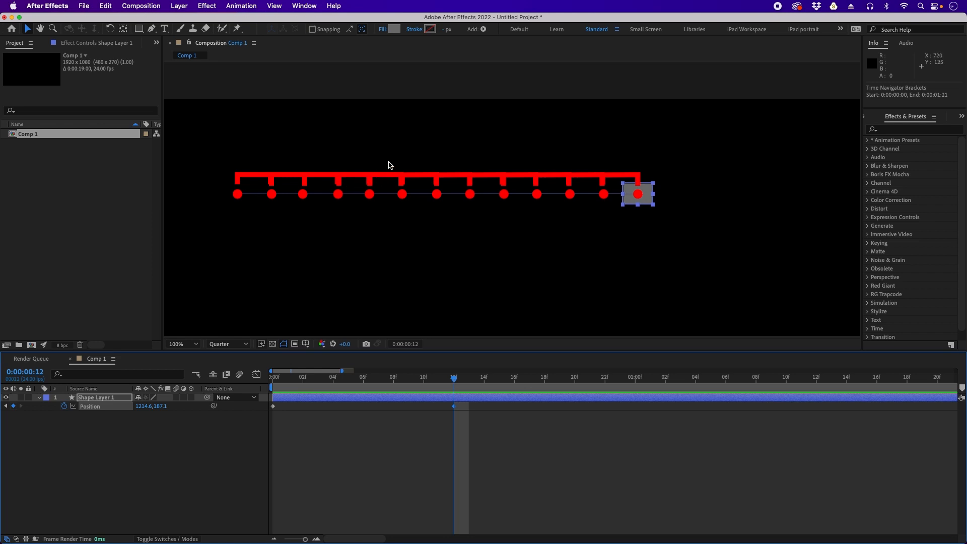
{"action": "left_click_drag", "start_coordinate": [400, 382], "coordinate": [288, 381]}
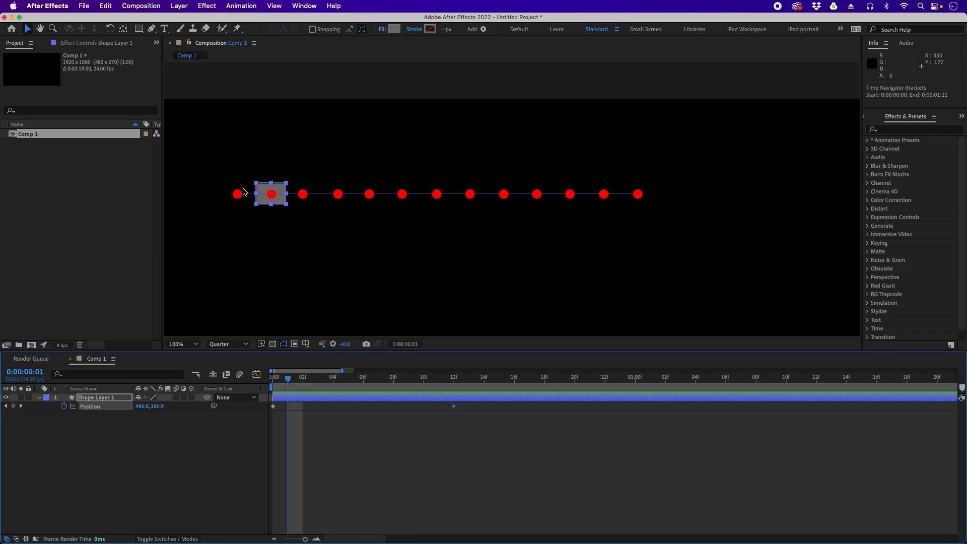
{"action": "left_click_drag", "start_coordinate": [290, 381], "coordinate": [299, 380]}
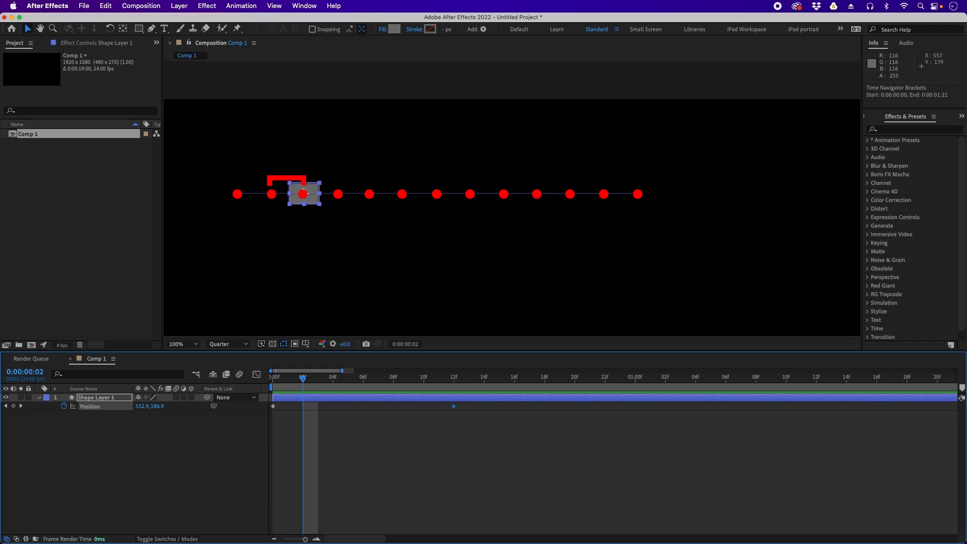
{"action": "left_click_drag", "start_coordinate": [302, 379], "coordinate": [332, 381]}
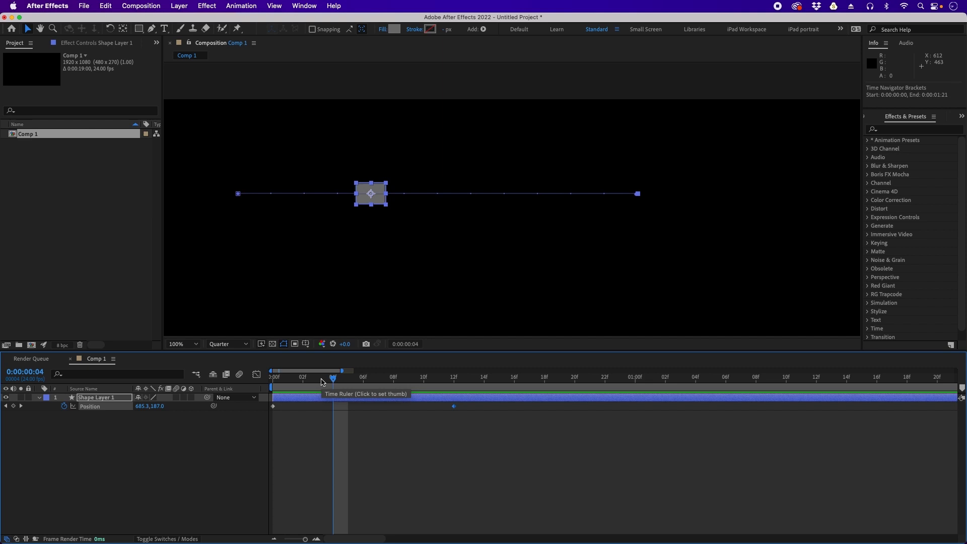
- End the work area at 0:00:01:00 and preview the rectangle's linear movement
{"action": "left_click_drag", "start_coordinate": [322, 382], "coordinate": [636, 381]}
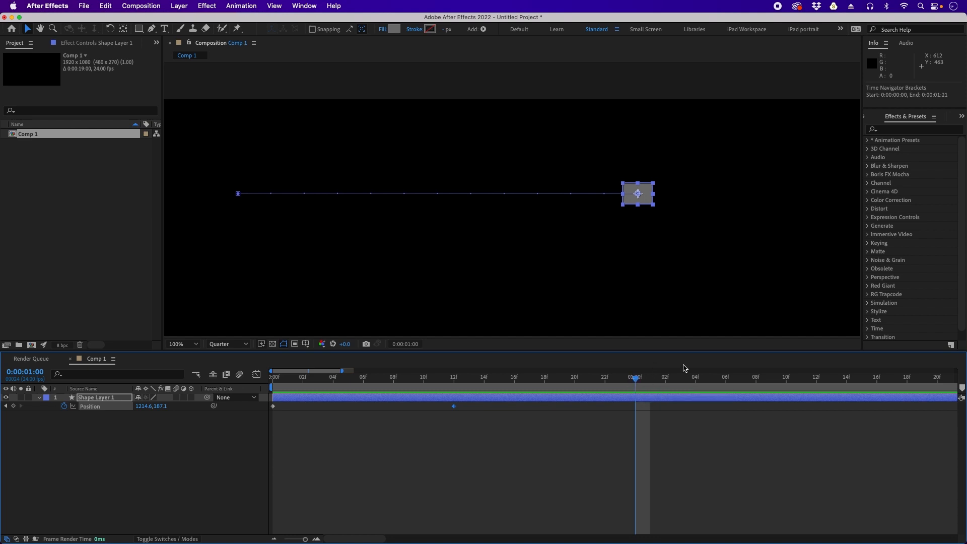
{"action": "key", "text": "n"}
{"action": "left_click_drag", "start_coordinate": [629, 385], "coordinate": [275, 385]}
{"action": "key", "text": "space"}
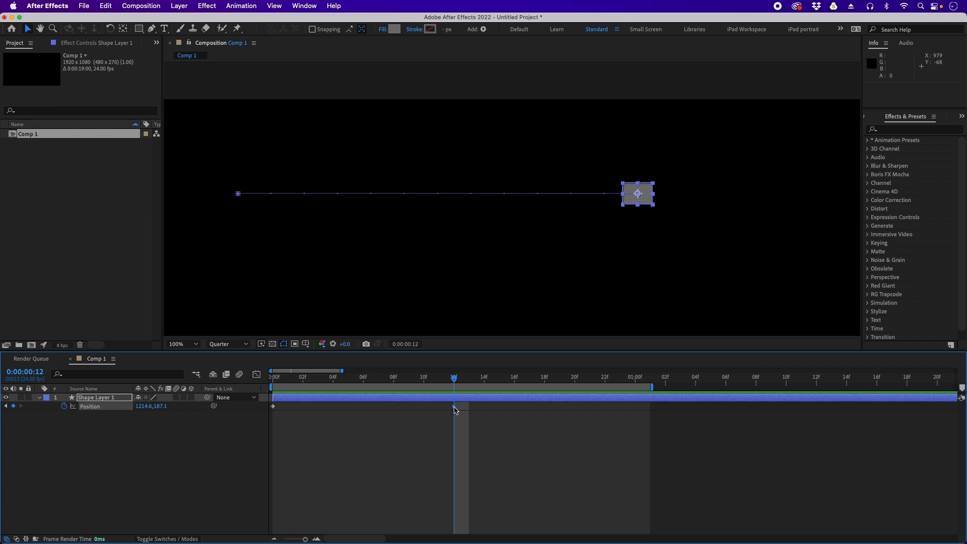
- Try Easy Ease In on the Position keyframe at frame 12 and undo it
{"action": "left_click", "coordinate": [449, 422]}
{"action": "left_click", "coordinate": [455, 407]}
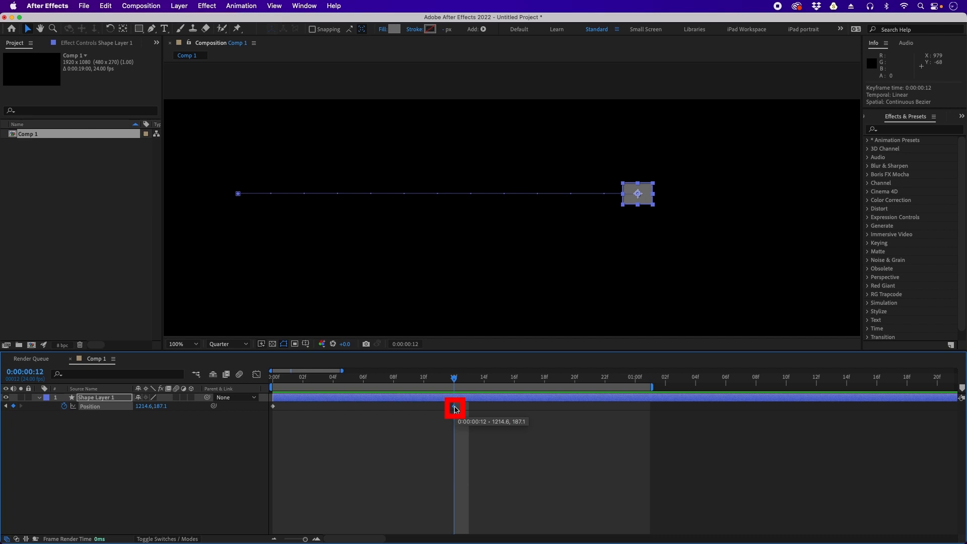
{"action": "right_click", "coordinate": [455, 408]}
{"action": "mouse_move", "coordinate": [510, 534]}
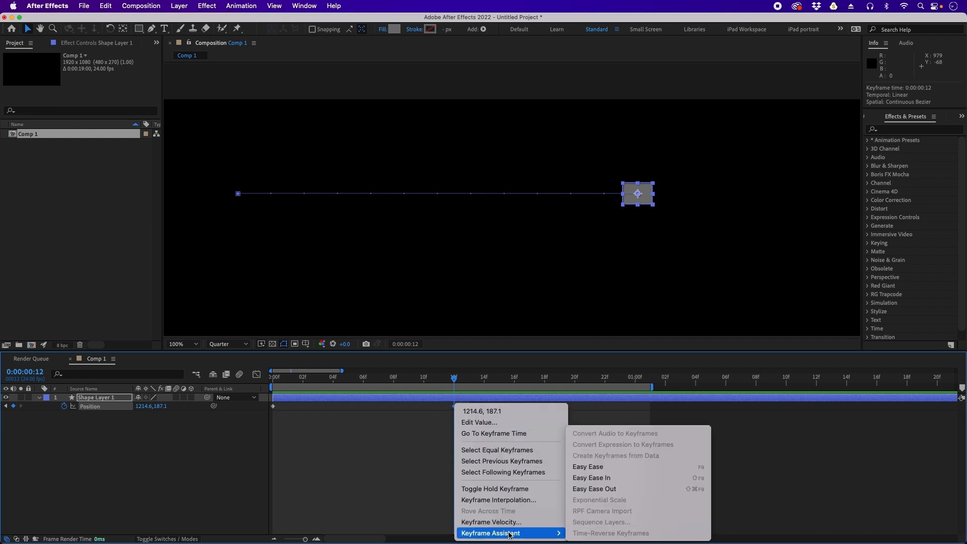
{"action": "left_click", "coordinate": [599, 480]}
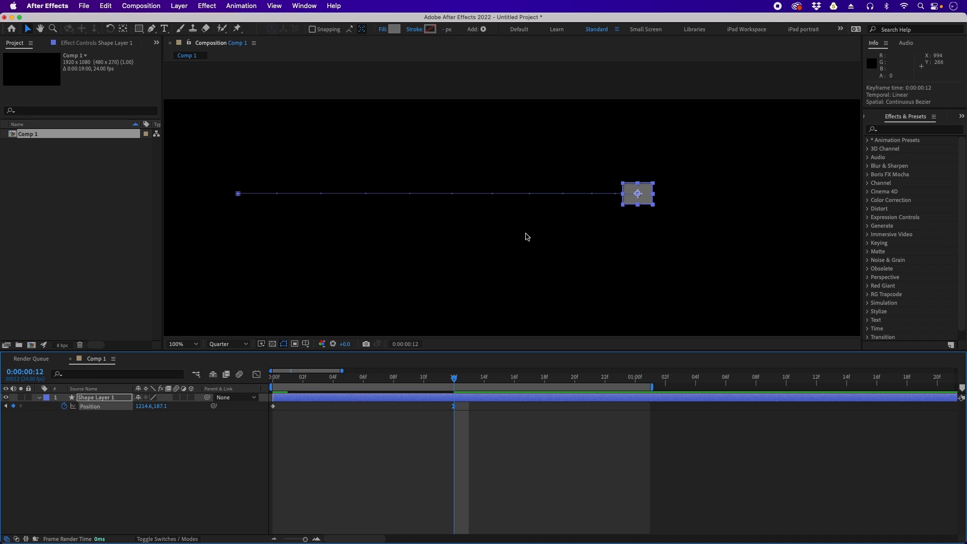
{"action": "key", "text": "super+z"}
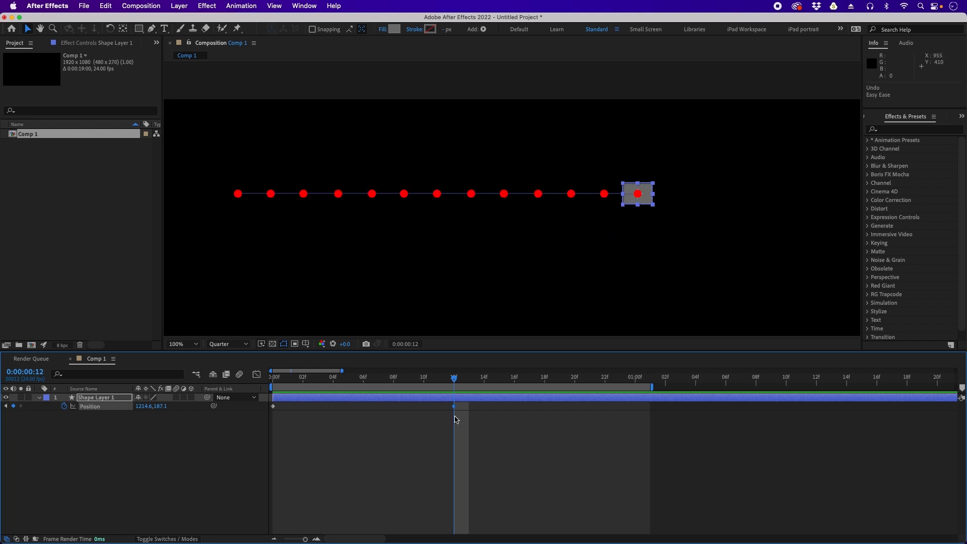
- Apply Easy Ease In to the rectangle's Position keyframe at frame 12 and return to frame 0
{"action": "right_click", "coordinate": [457, 411]}
{"action": "mouse_move", "coordinate": [509, 533]}
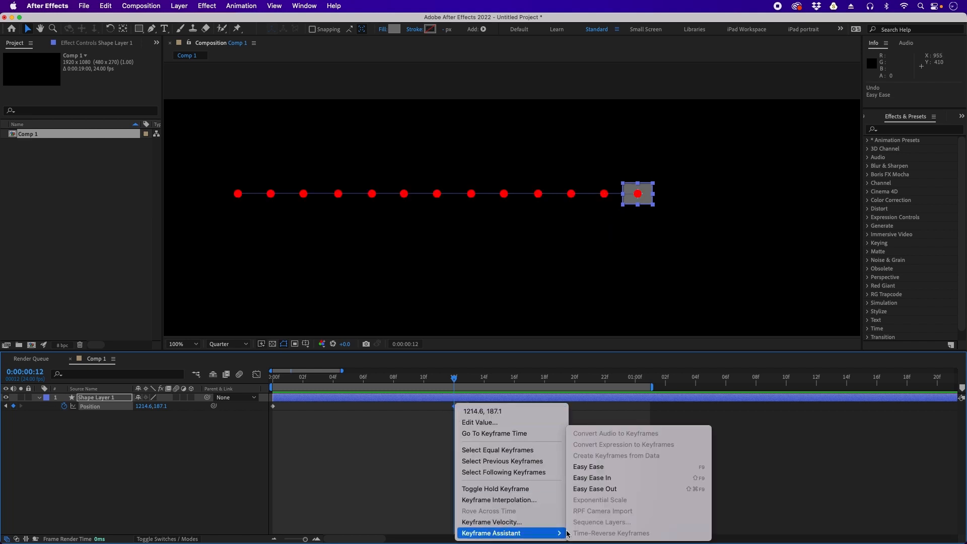
{"action": "left_click", "coordinate": [611, 478]}
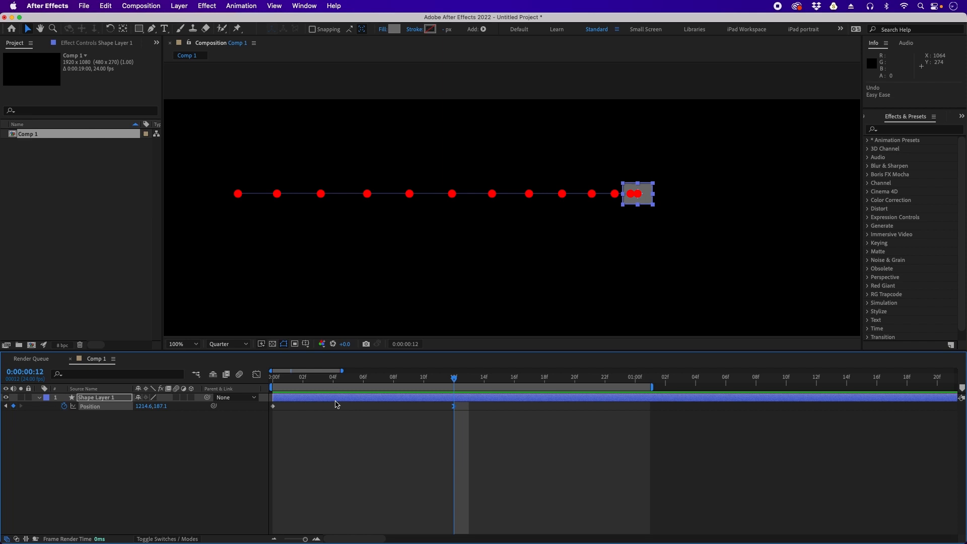
{"action": "left_click_drag", "start_coordinate": [303, 380], "coordinate": [273, 381]}
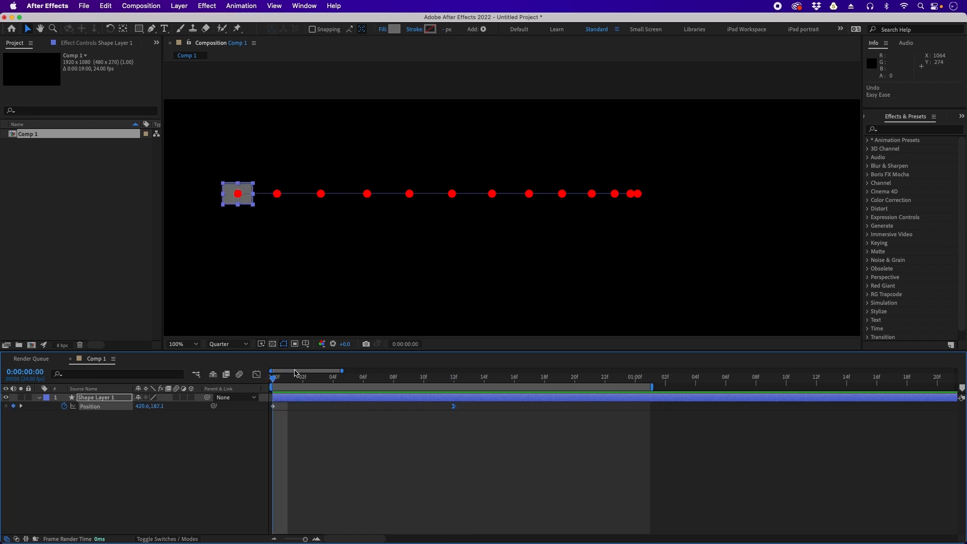
- Review the eased rectangle's frame spacing at frames 7 and 11, preview the motion, and return to frame 0
{"action": "left_click_drag", "start_coordinate": [276, 379], "coordinate": [379, 387]}
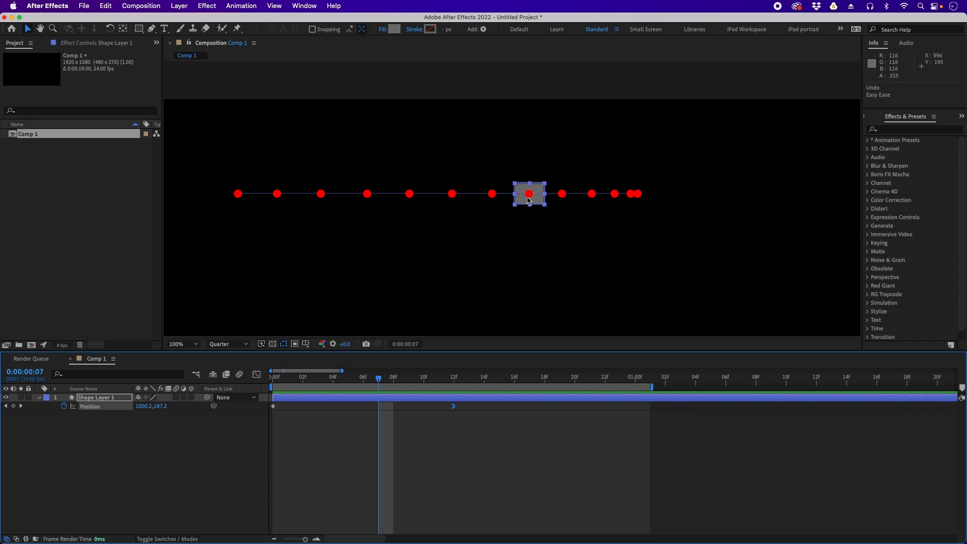
{"action": "mouse_move", "coordinate": [528, 185]}
{"action": "left_mouse_down"}
{"action": "mouse_move", "coordinate": [592, 184]}
{"action": "mouse_move", "coordinate": [639, 169]}
{"action": "left_mouse_up"}
{"action": "mouse_move", "coordinate": [382, 382]}
{"action": "left_mouse_down"}
{"action": "mouse_move", "coordinate": [450, 387]}
{"action": "mouse_move", "coordinate": [439, 387]}
{"action": "left_mouse_up"}
{"action": "left_click", "coordinate": [462, 442]}
{"action": "key", "text": "space"}
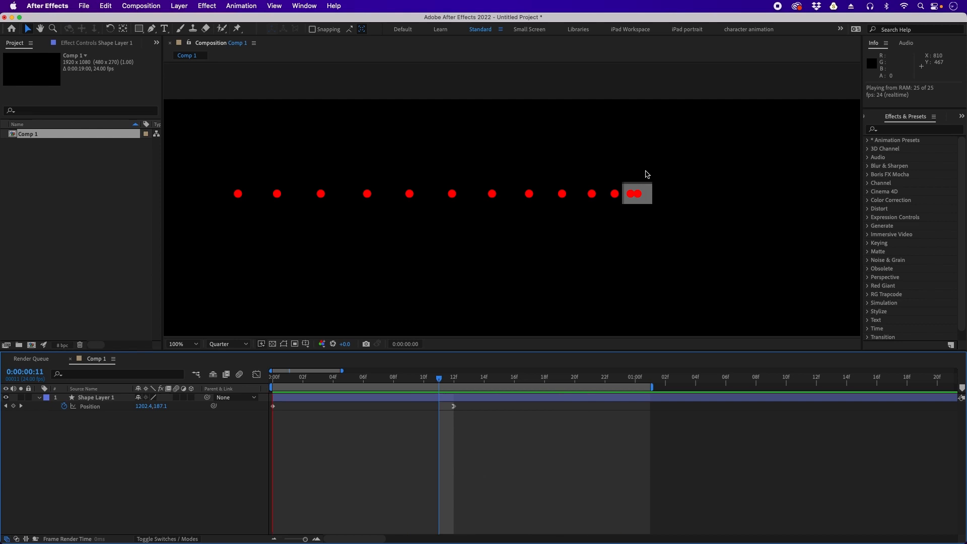
{"action": "left_click_drag", "start_coordinate": [455, 382], "coordinate": [270, 395]}
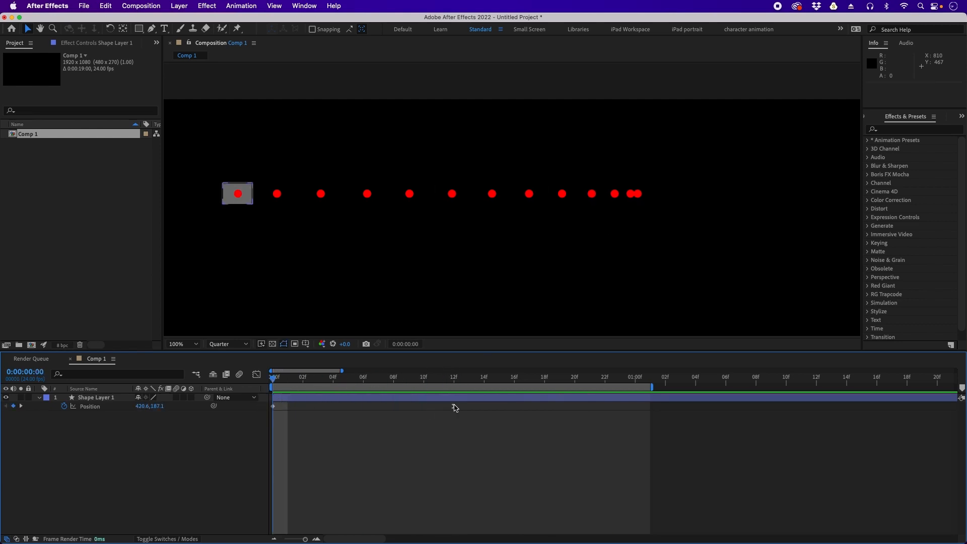
- Duplicate the rectangle layer and move the copy's whole motion path straight up to a Y position of about 85
{"action": "left_click", "coordinate": [452, 398]}
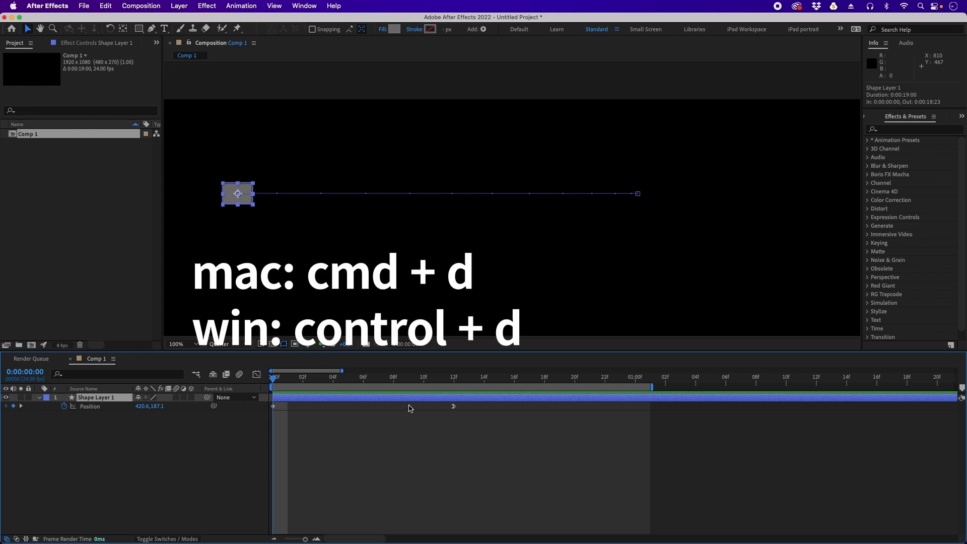
{"action": "key", "text": "super+d"}
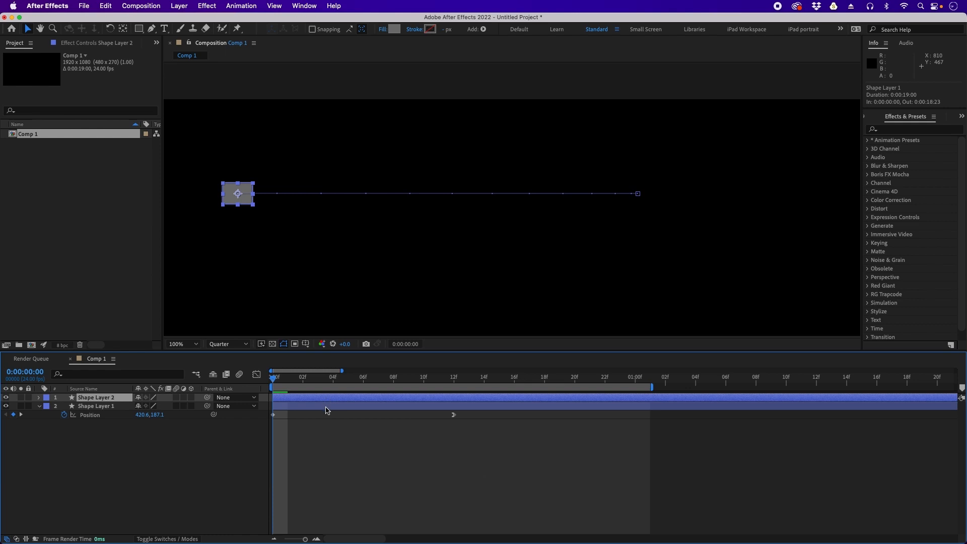
{"action": "key", "text": "u"}
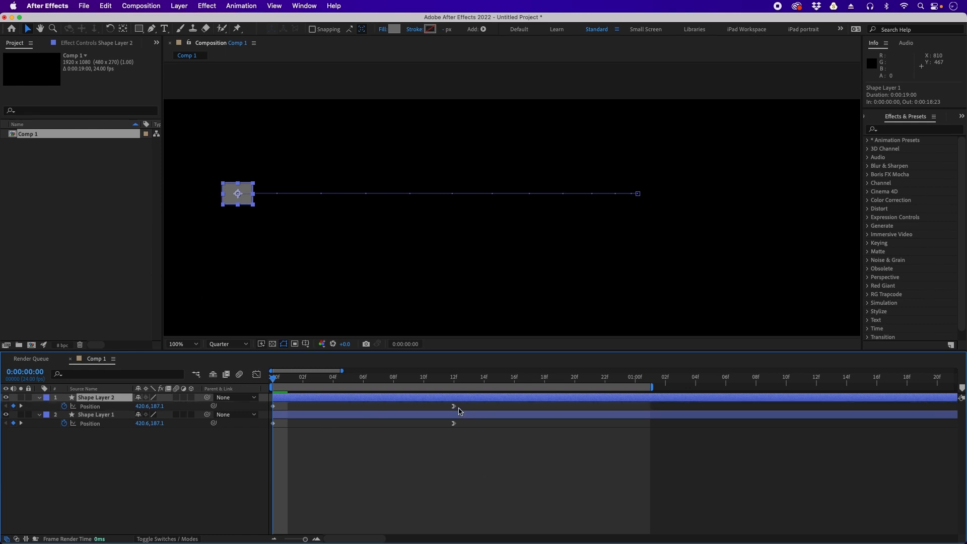
{"action": "left_click_drag", "start_coordinate": [466, 405], "coordinate": [267, 409]}
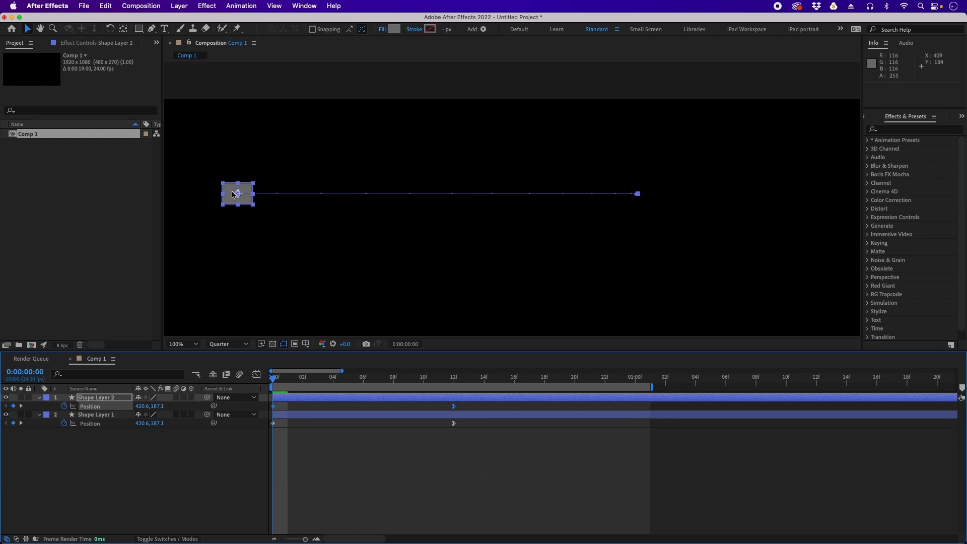
{"action": "left_click_drag", "start_coordinate": [233, 195], "coordinate": [231, 144]}
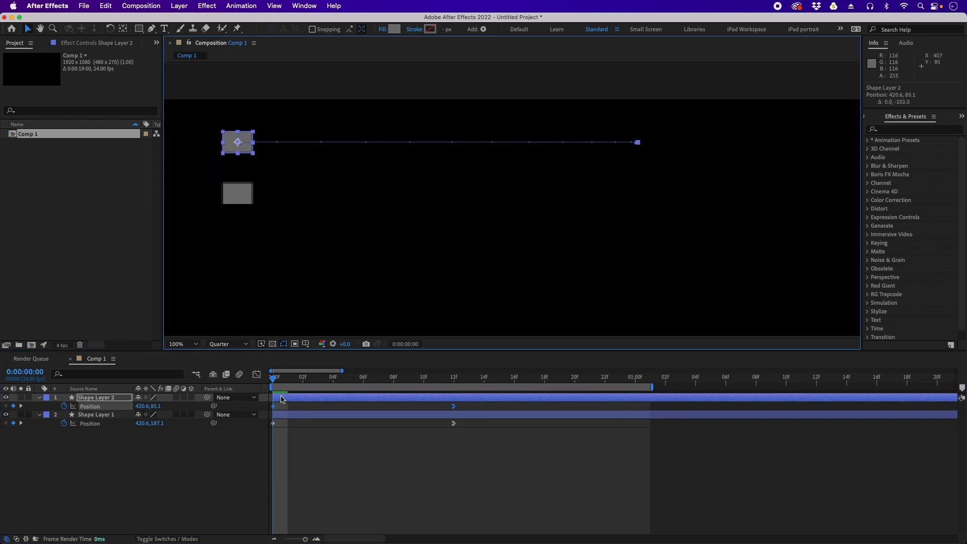
{"action": "left_click", "coordinate": [397, 408]}
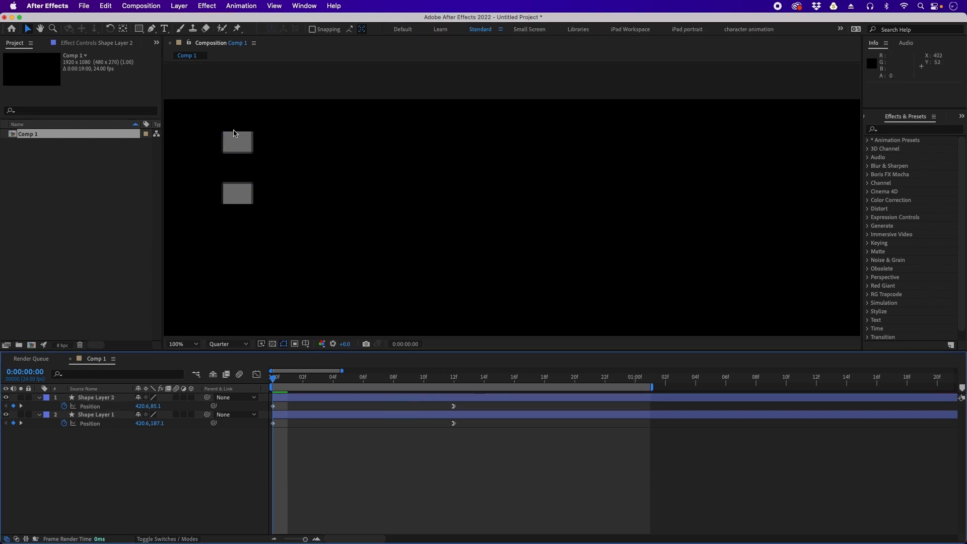
- Convert the upper rectangle's Position keyframe at frame 12 from Easy Ease In back to linear
{"action": "left_click", "coordinate": [455, 398]}
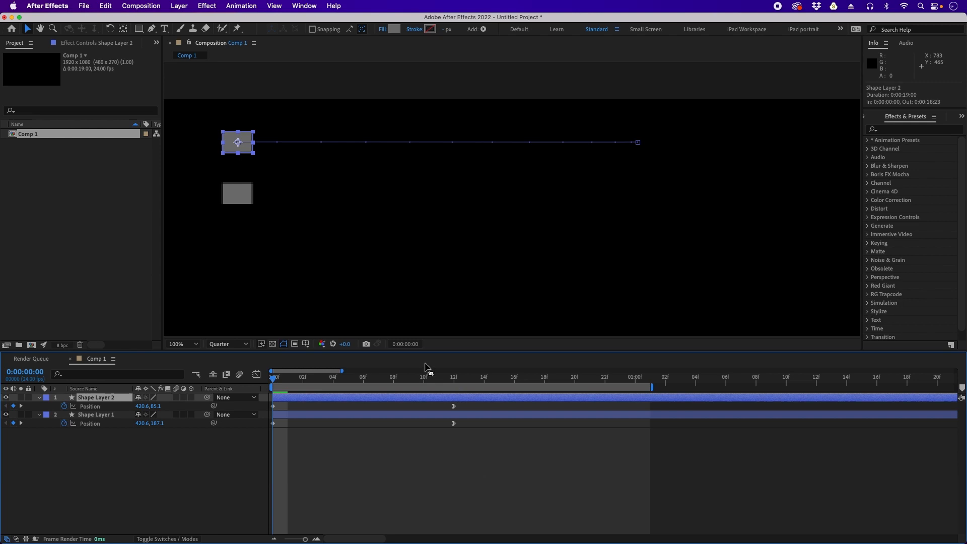
{"action": "left_click", "coordinate": [452, 383]}
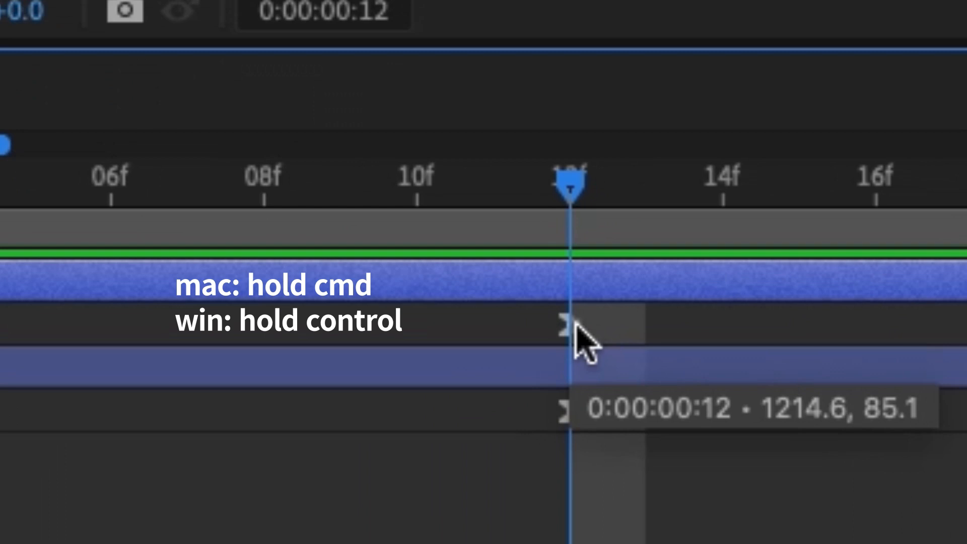
{"action": "left_click", "coordinate": [454, 406], "text": "super"}
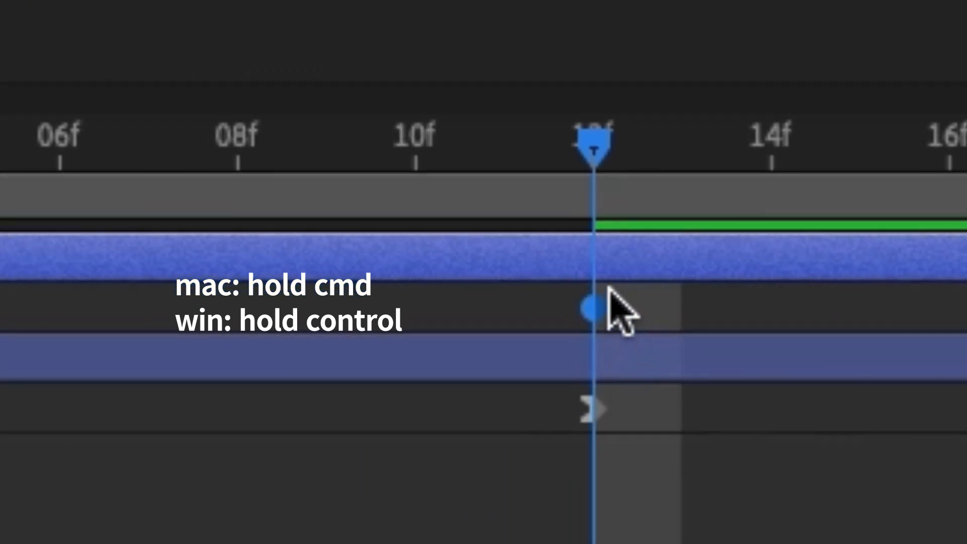
{"action": "left_click", "coordinate": [600, 313], "text": "super"}
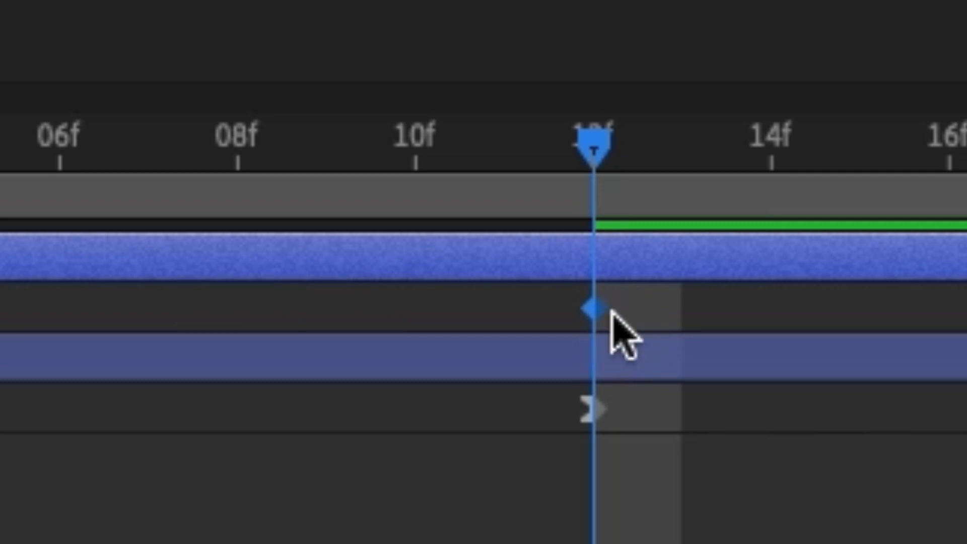
{"action": "left_click", "coordinate": [677, 311]}
{"action": "left_click", "coordinate": [489, 166]}
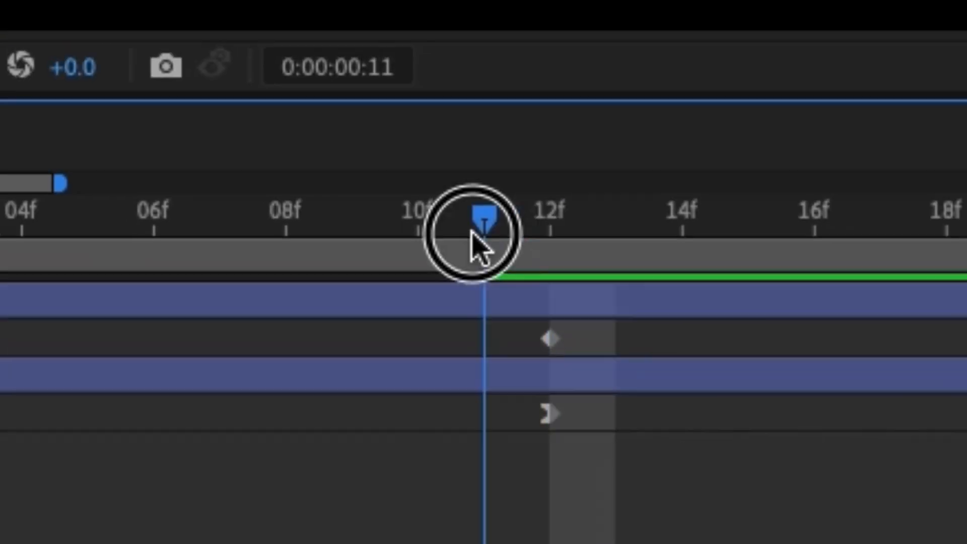
- Preview the linear and eased rectangles moving together from frame 0
{"action": "left_click_drag", "start_coordinate": [472, 232], "coordinate": [255, 389]}
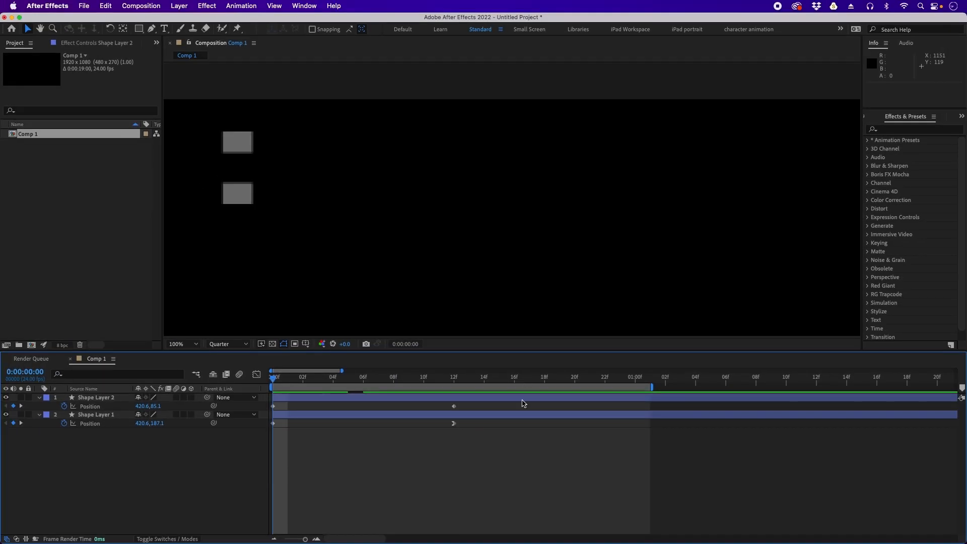
{"action": "key", "text": "space"}
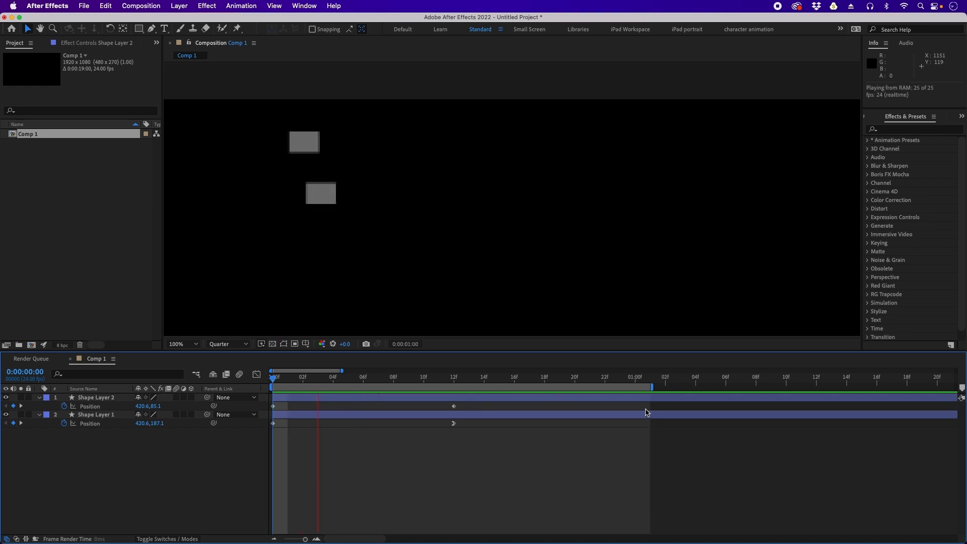
{"action": "key", "text": "space"}
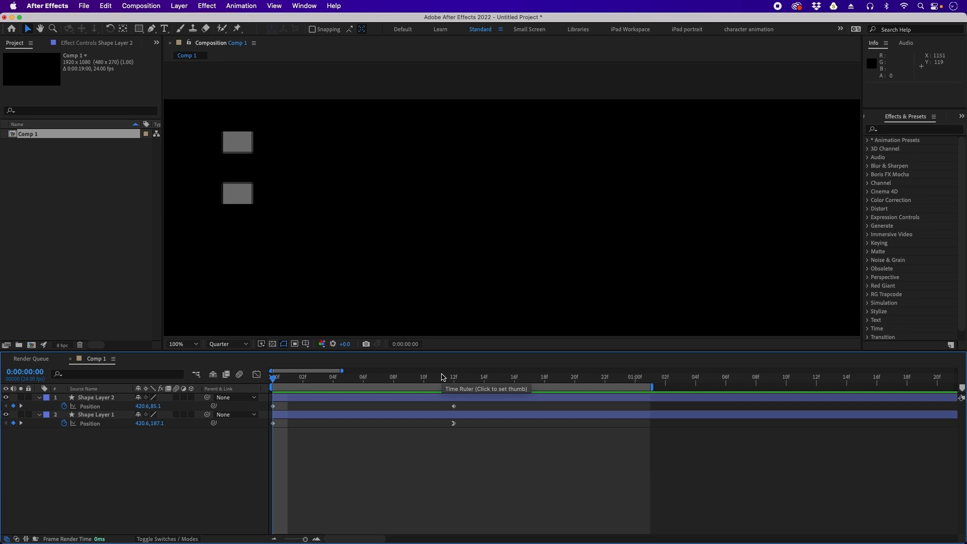
- Compare the frame spacing on both rectangles' motion paths, selecting each layer and scrubbing between frames 0 and 12
{"action": "left_click", "coordinate": [440, 413]}
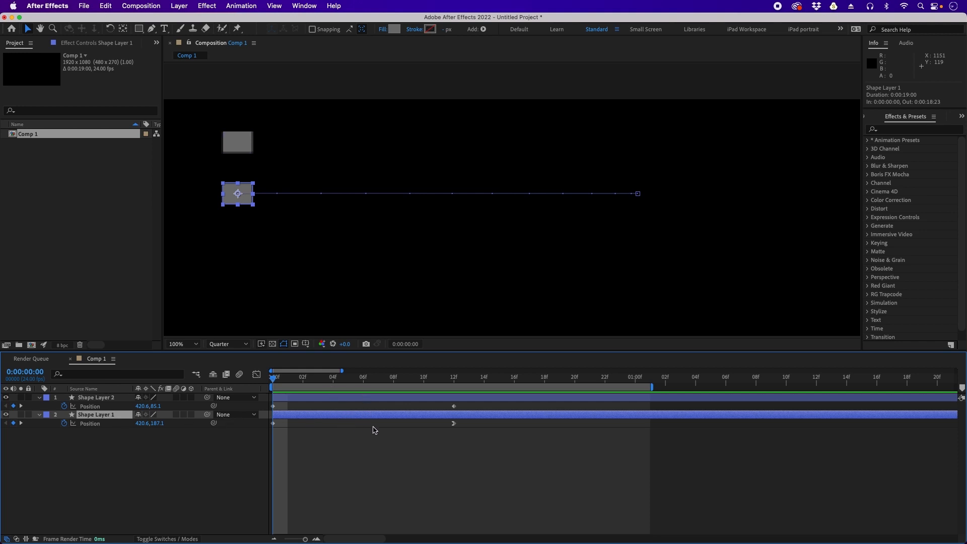
{"action": "left_click_drag", "start_coordinate": [274, 379], "coordinate": [280, 403]}
{"action": "left_click", "coordinate": [355, 403]}
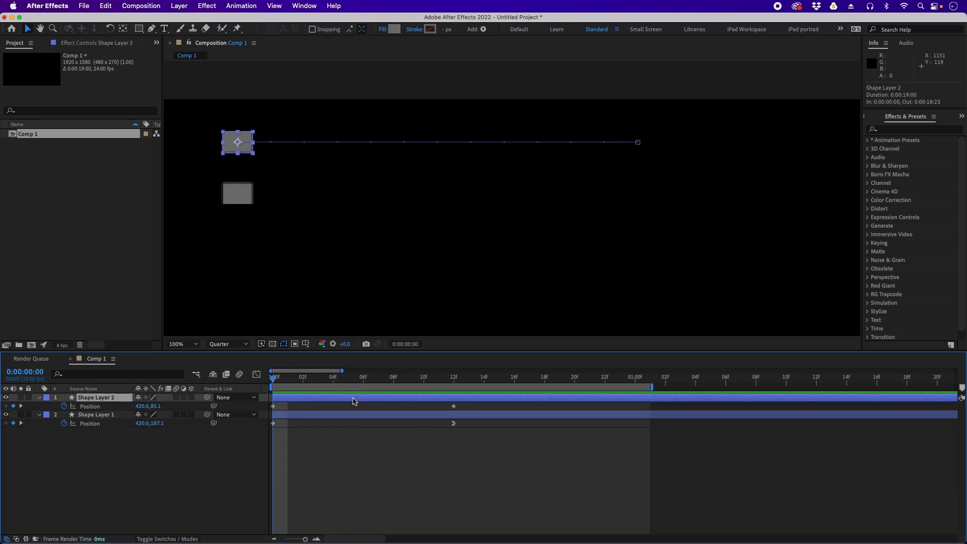
{"action": "left_click_drag", "start_coordinate": [282, 386], "coordinate": [454, 397]}
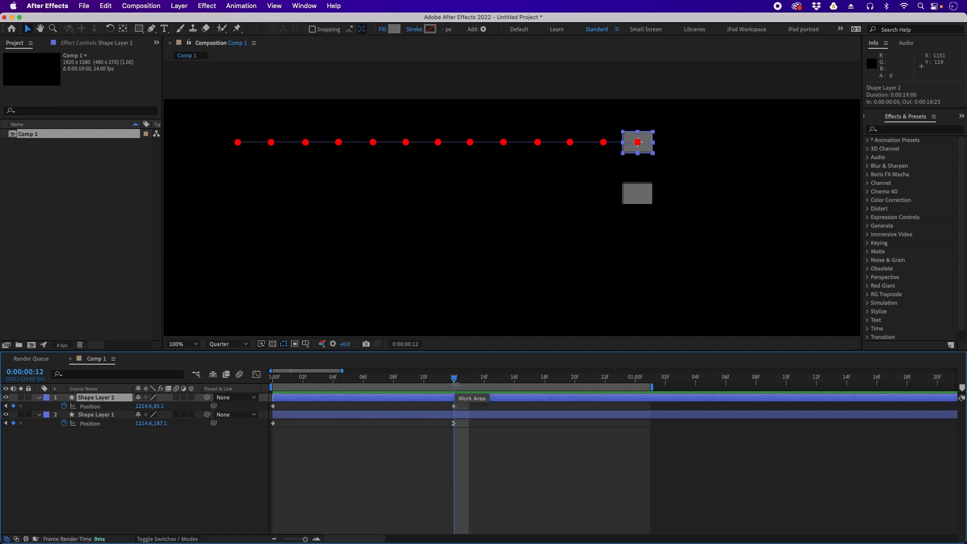
{"action": "left_click", "coordinate": [447, 414]}
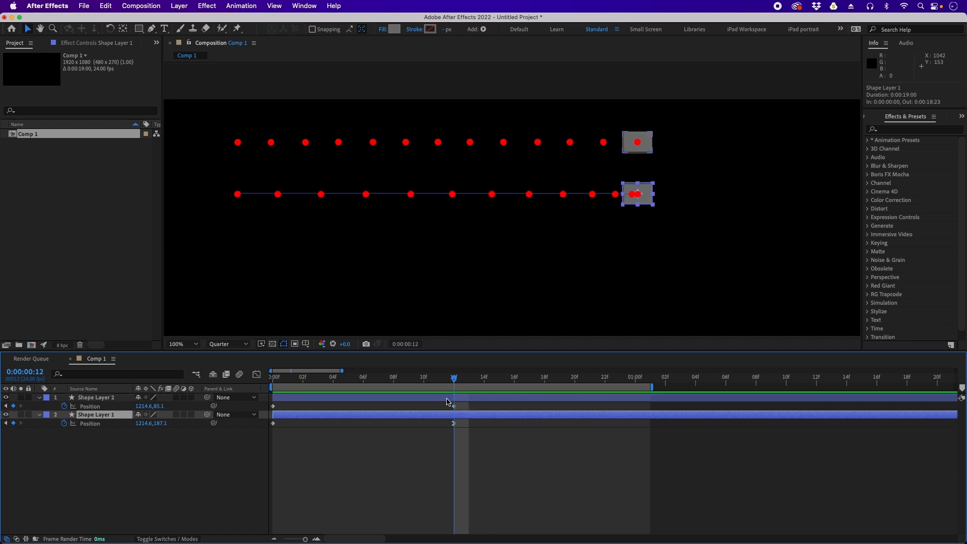
{"action": "left_click", "coordinate": [447, 399]}
{"action": "left_click_drag", "start_coordinate": [453, 384], "coordinate": [270, 404]}
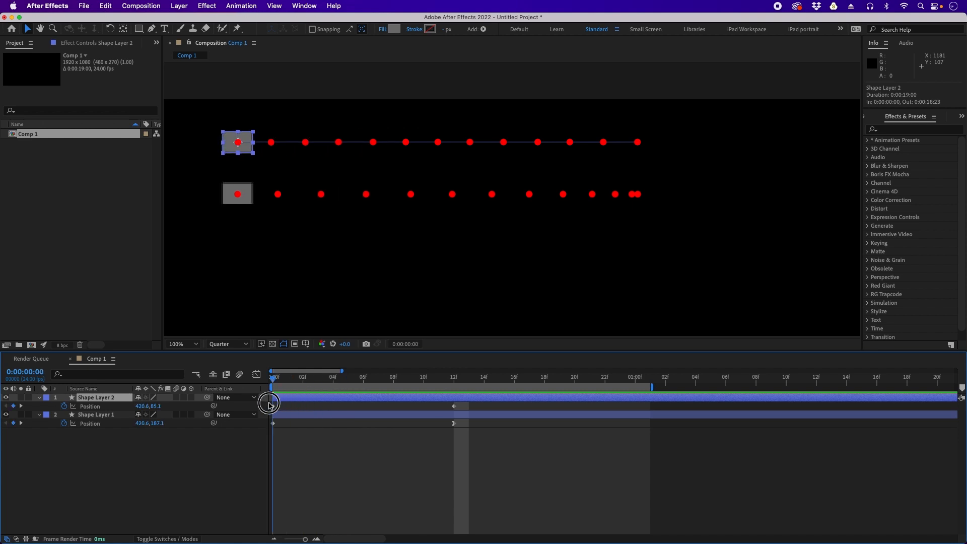
{"action": "left_click", "coordinate": [329, 415]}
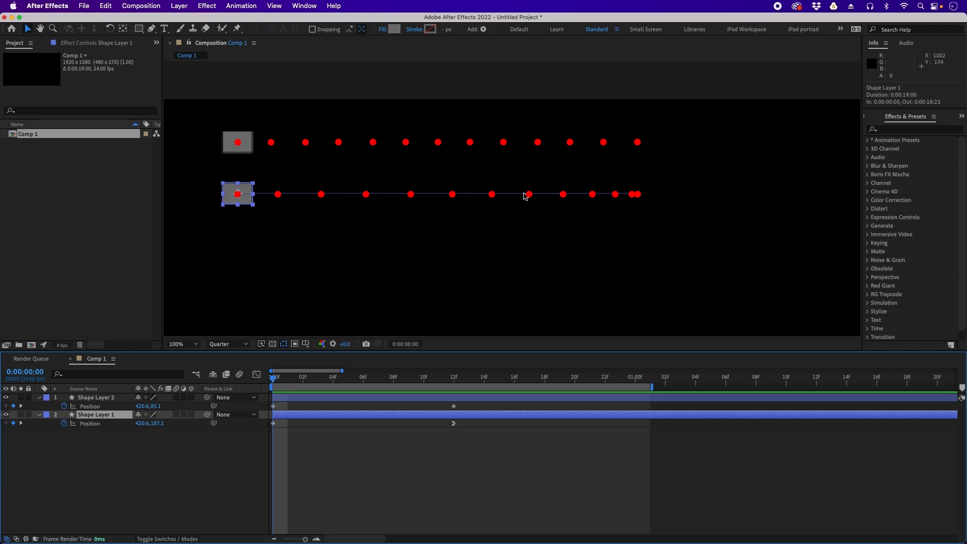
- Compare the two rectangles' positions at frames 11 and 12, scrubbing back toward the start of the motion
{"action": "left_click_drag", "start_coordinate": [296, 379], "coordinate": [440, 383]}
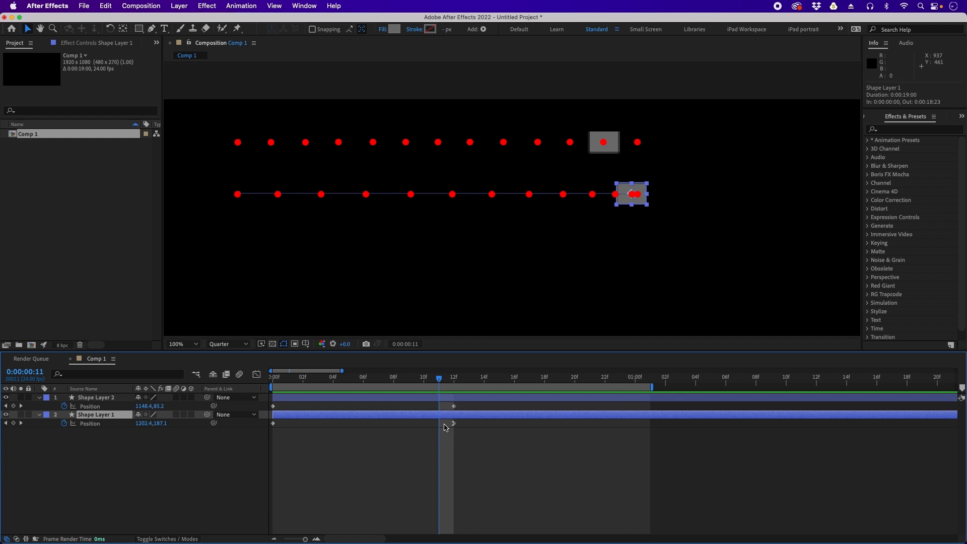
{"action": "left_click", "coordinate": [453, 377]}
{"action": "left_click", "coordinate": [468, 415]}
{"action": "left_click_drag", "start_coordinate": [454, 377], "coordinate": [444, 379]}
{"action": "left_click_drag", "start_coordinate": [439, 378], "coordinate": [317, 394]}
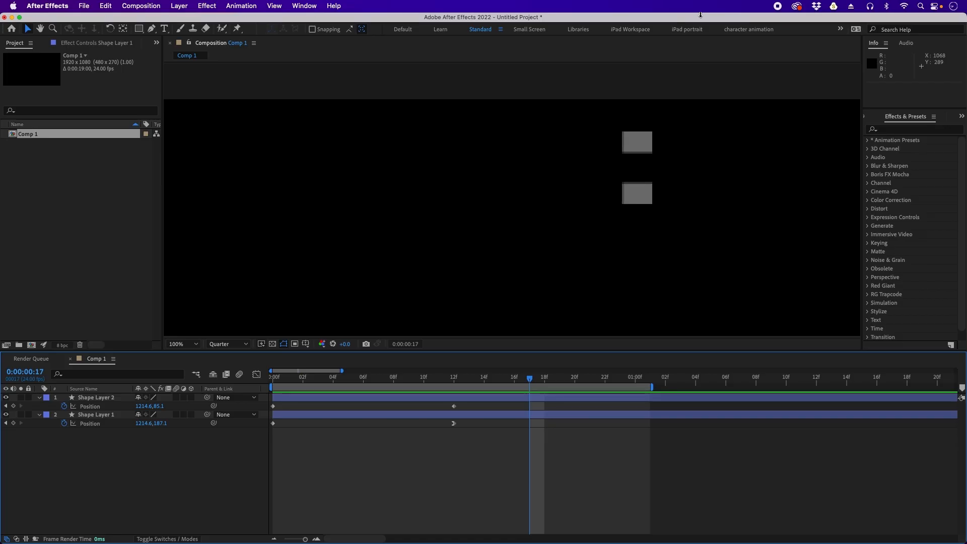
- Rename the upper rectangle's layer "no ease" and the lower rectangle's layer "ease in"
{"action": "left_click", "coordinate": [103, 401]}
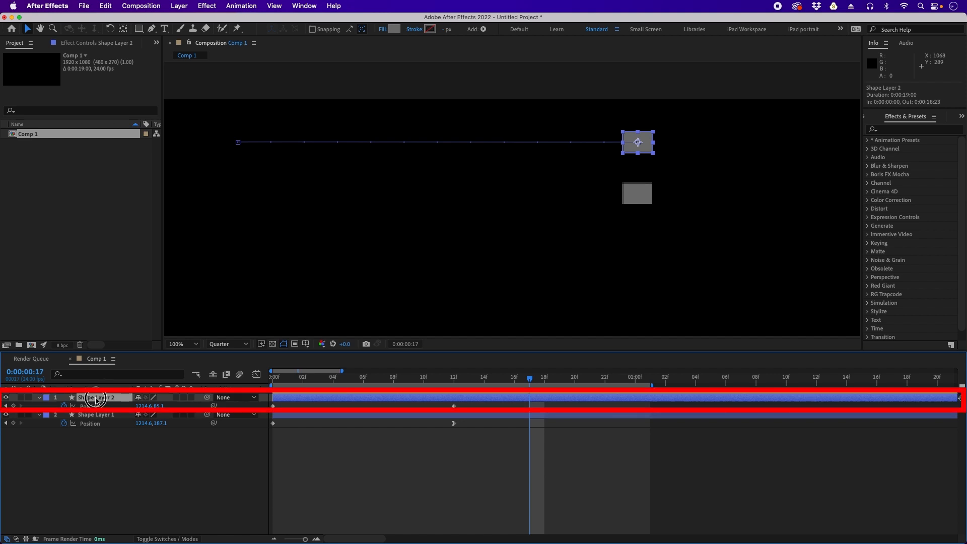
{"action": "key", "text": "Return"}
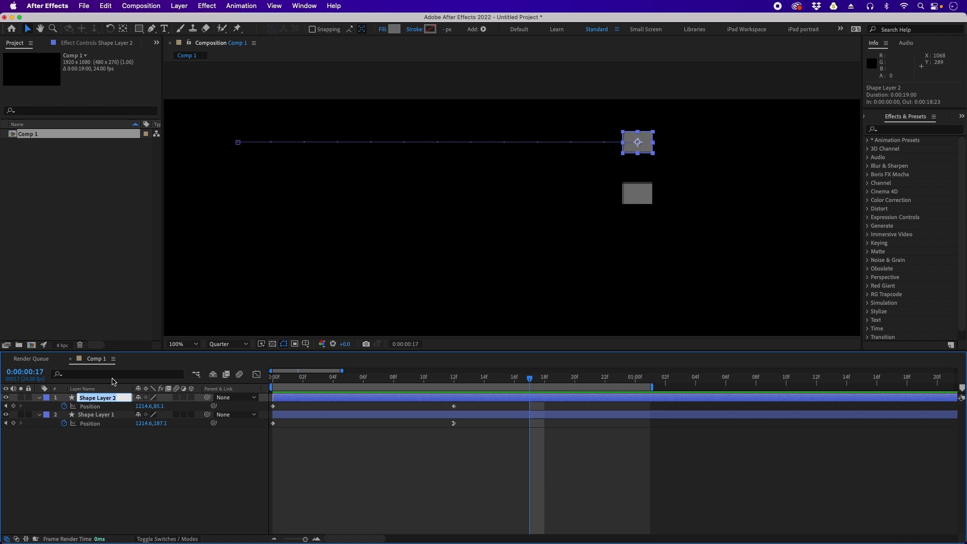
{"action": "type", "text": "b"}
{"action": "type", "text": "o ease"}
{"action": "key", "text": "Return"}
{"action": "left_click", "coordinate": [117, 414]}
{"action": "key", "text": "Return"}
{"action": "type", "text": "eas"}
{"action": "key", "text": "Return"}
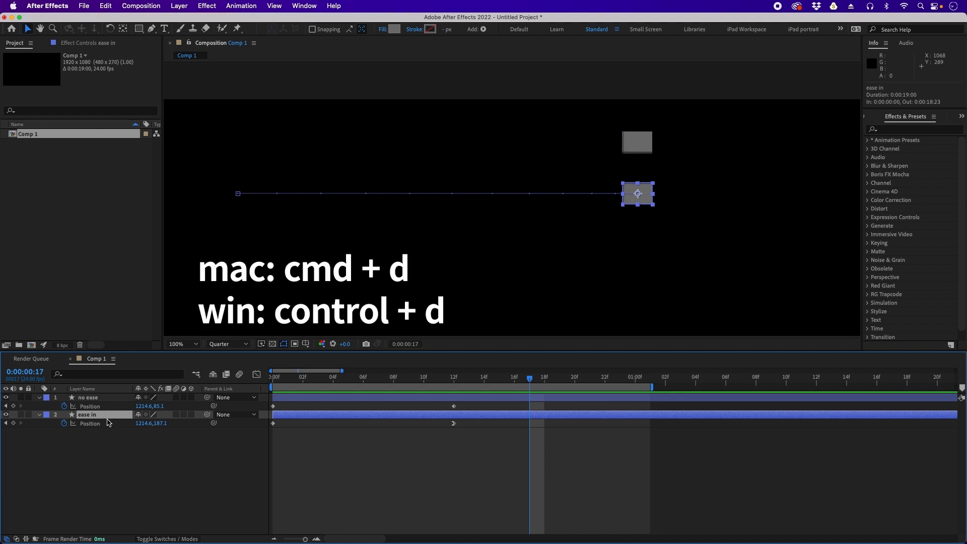
- Duplicate the "ease in" layer, place the copy below it in the layer stack, and rename it "ease out"
{"action": "key", "text": "super+d"}
{"action": "left_click_drag", "start_coordinate": [102, 417], "coordinate": [113, 456]}
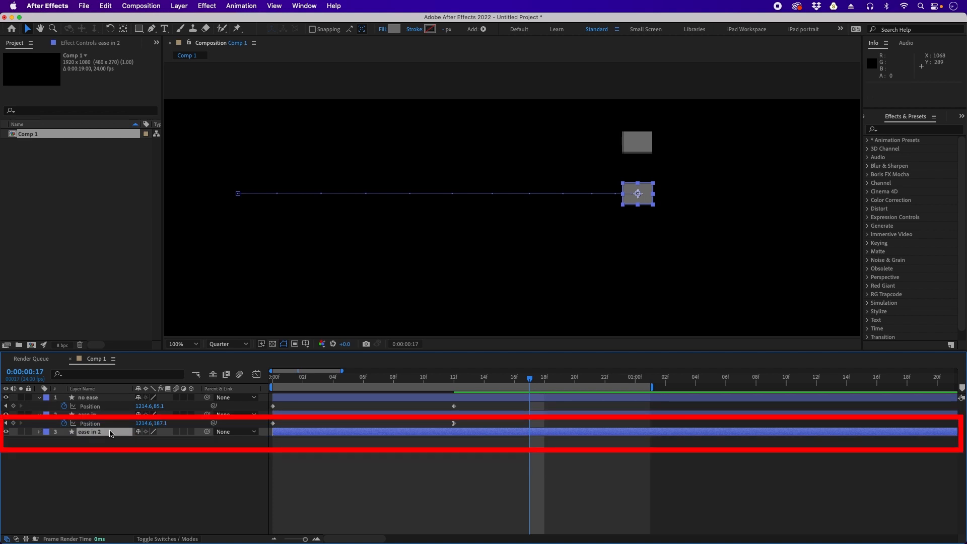
{"action": "key", "text": "Return"}
{"action": "type", "text": "ea"}
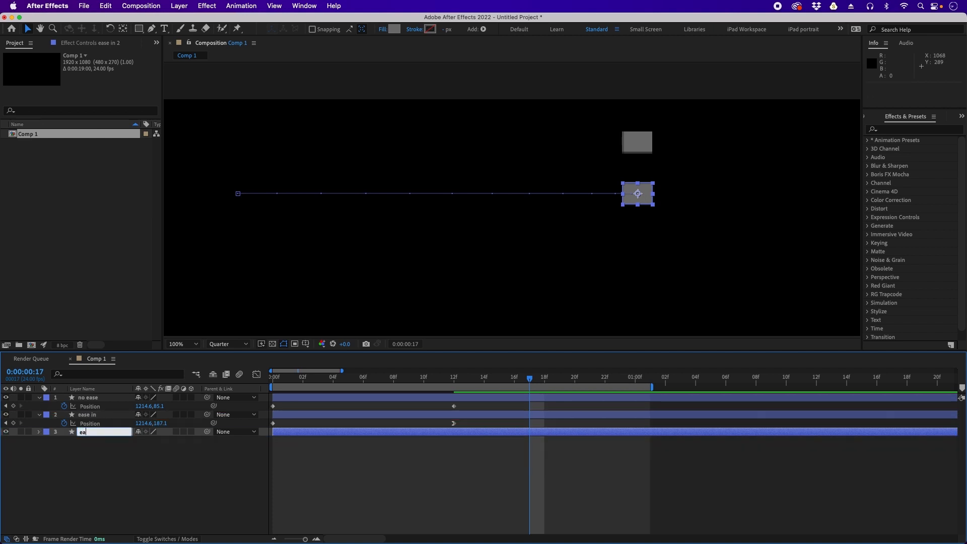
{"action": "key", "text": "Return"}
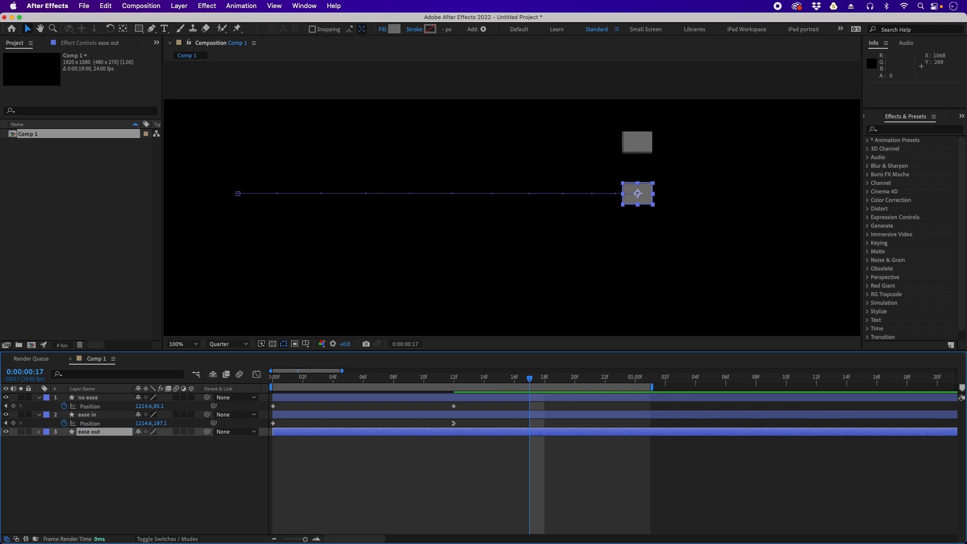
- Reveal the "ease out" layer's keyframes, convert its Position keyframe at frame 12 to linear, and go to frame 12
{"action": "key", "text": "u"}
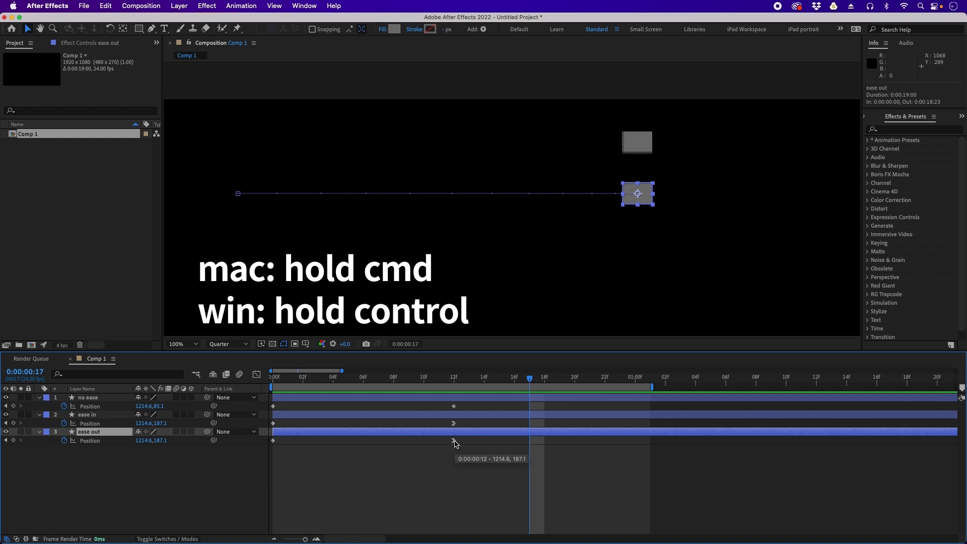
{"action": "left_click", "coordinate": [455, 441], "text": "super"}
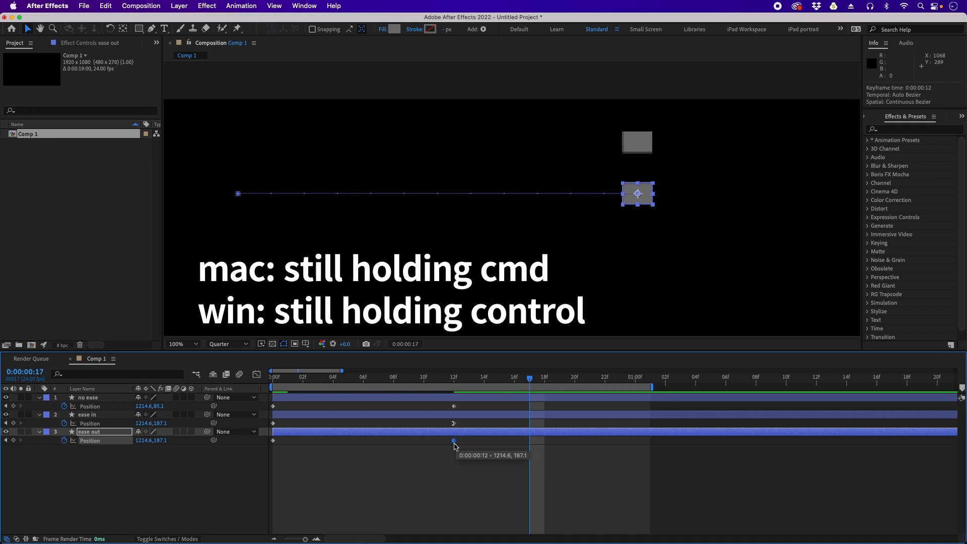
{"action": "left_click", "coordinate": [453, 441], "text": "super"}
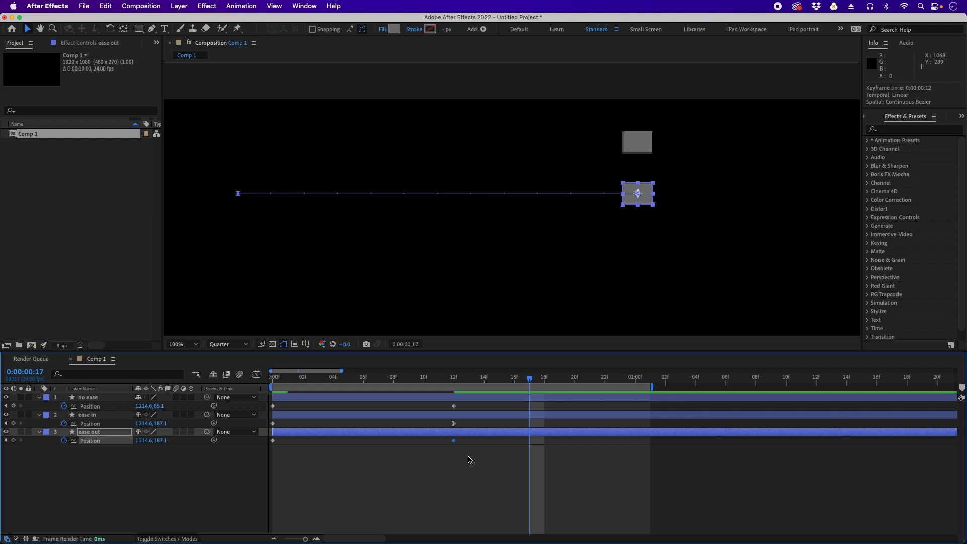
{"action": "left_click", "coordinate": [467, 458]}
{"action": "mouse_move", "coordinate": [447, 378]}
{"action": "left_mouse_down"}
{"action": "mouse_move", "coordinate": [381, 381]}
{"action": "mouse_move", "coordinate": [454, 381]}
{"action": "left_mouse_up"}
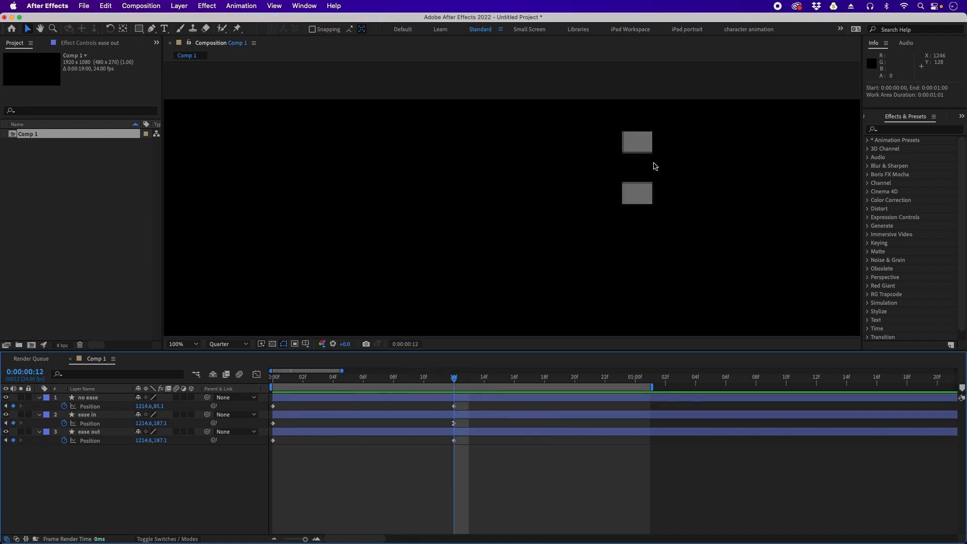
- Try moving the "ease out" rectangle with both its Position keyframes down to about 1206.6, 341.1, and undo the move
{"action": "left_click", "coordinate": [489, 434]}
{"action": "left_click", "coordinate": [489, 416]}
{"action": "left_click", "coordinate": [488, 433]}
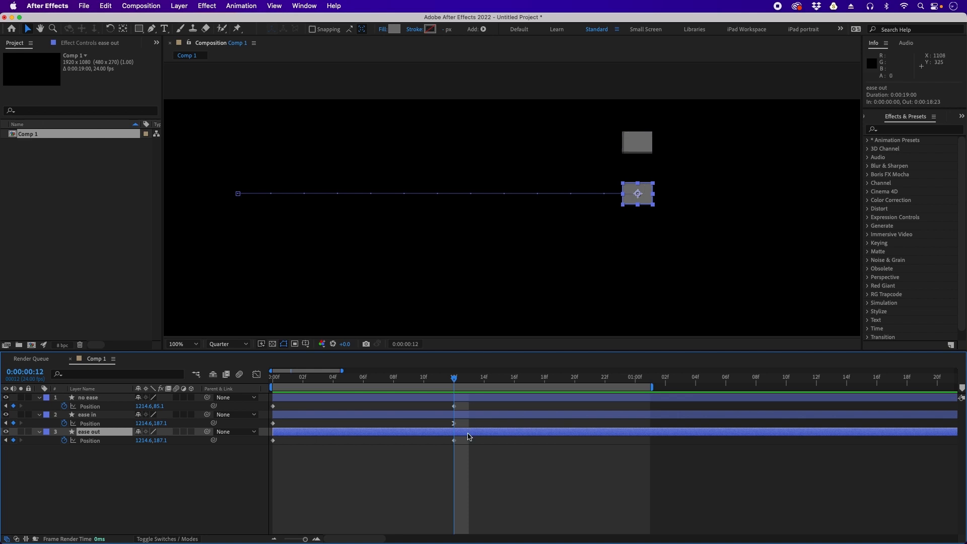
{"action": "left_click_drag", "start_coordinate": [467, 440], "coordinate": [268, 455]}
{"action": "left_click_drag", "start_coordinate": [649, 198], "coordinate": [643, 279]}
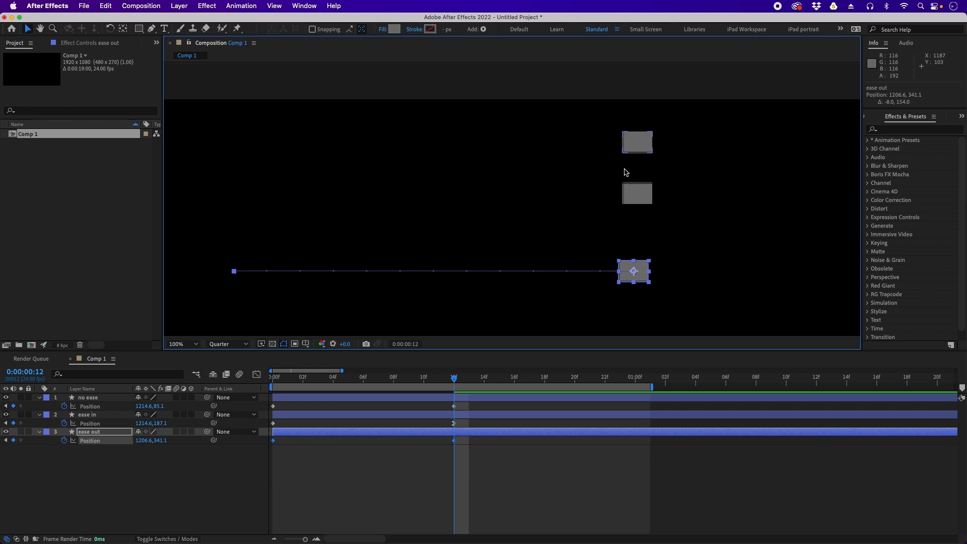
{"action": "key", "text": "super+z"}
- Try moving only the frame 12 position of the "ease out" rectangle down to about 1205.6, 354.1, preview the motion, and undo the move
{"action": "left_click", "coordinate": [467, 458]}
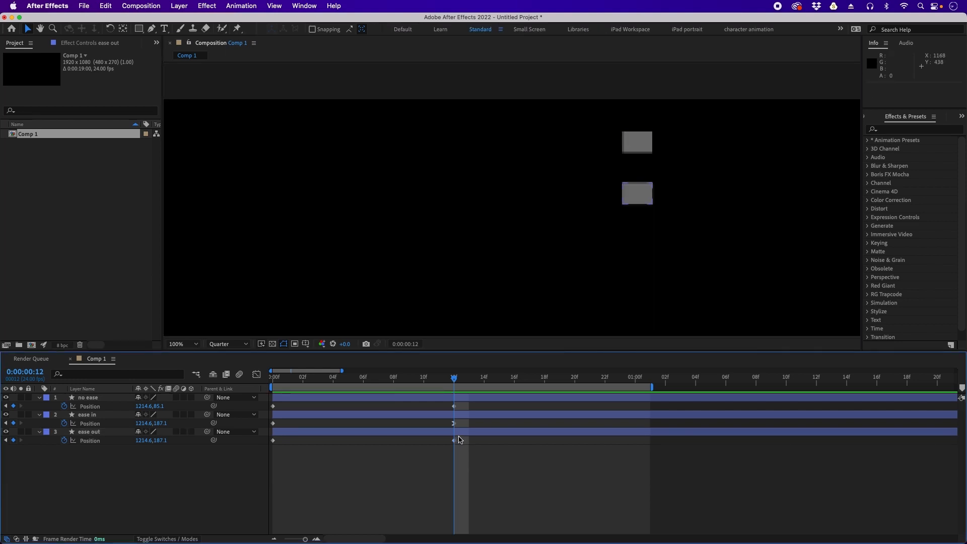
{"action": "left_click", "coordinate": [460, 437]}
{"action": "left_click_drag", "start_coordinate": [647, 197], "coordinate": [643, 282]}
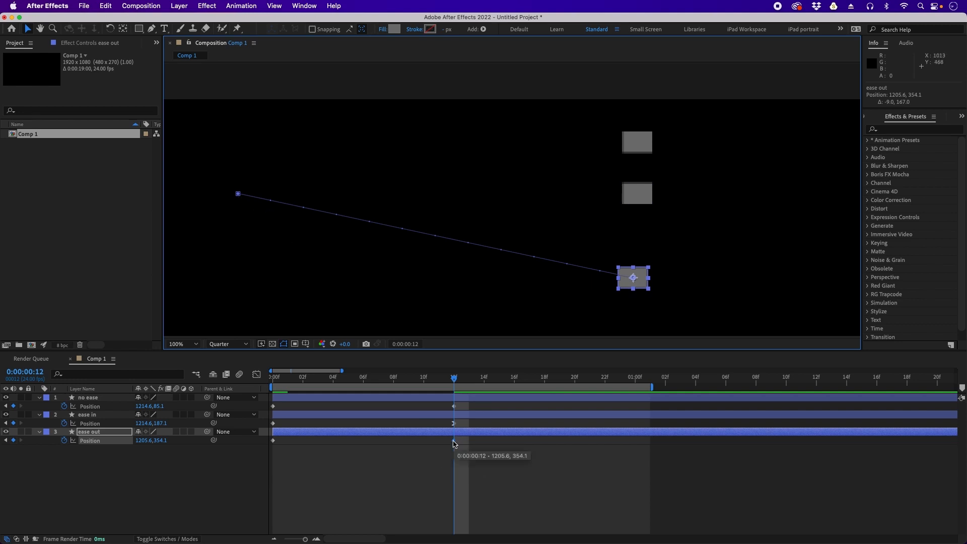
{"action": "key", "text": "space"}
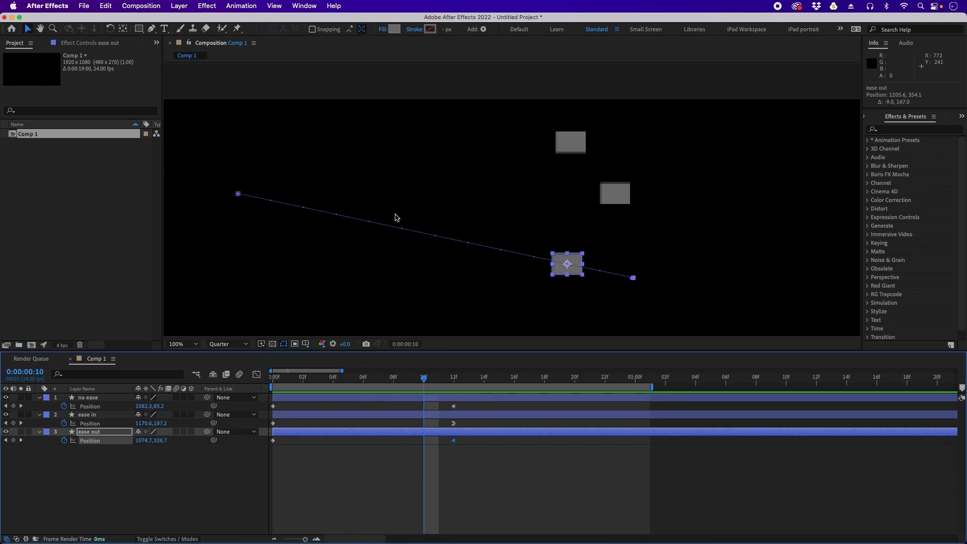
{"action": "key", "text": "super+z"}
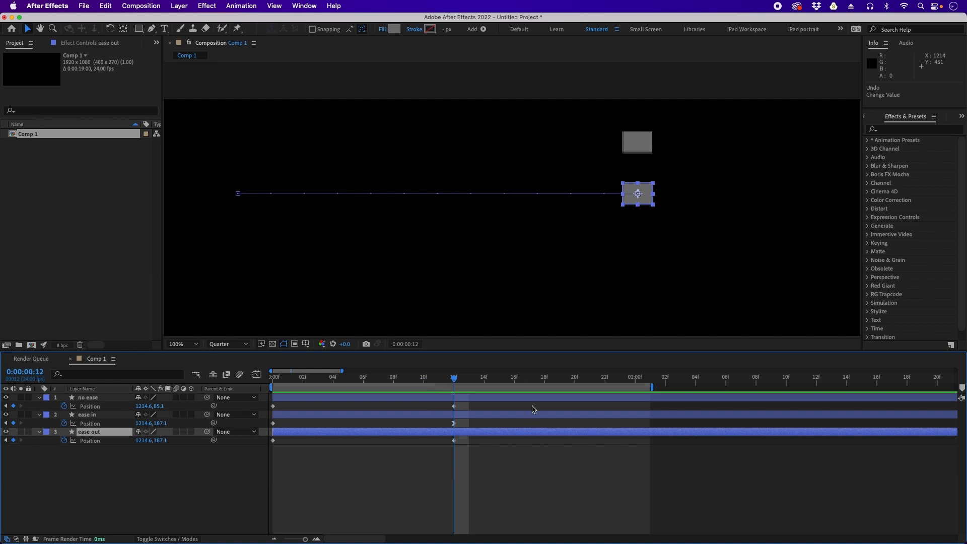
- Move the "ease out" rectangle's whole motion path, with both Position keyframes, straight down to about Y 286, below the other two rectangles
{"action": "left_click_drag", "start_coordinate": [469, 456], "coordinate": [267, 438]}
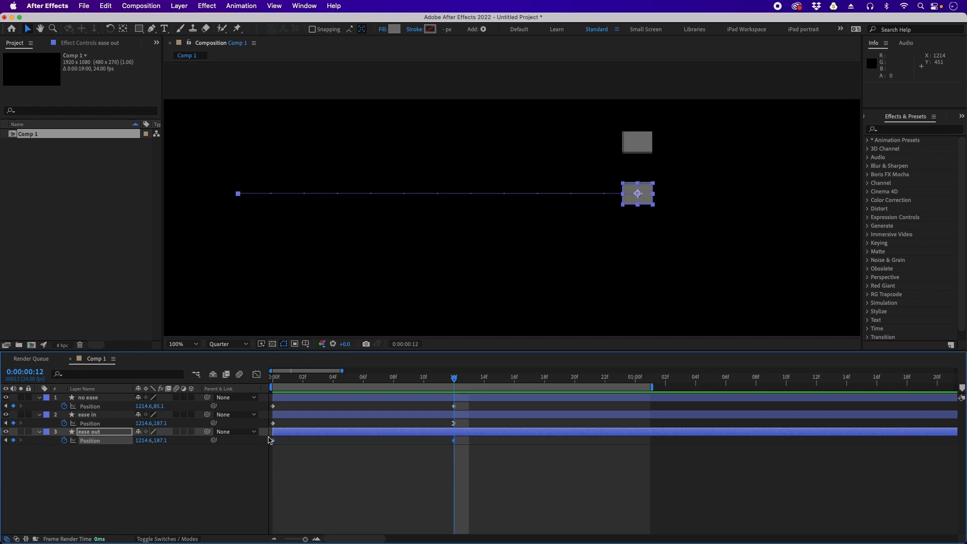
{"action": "left_click_drag", "start_coordinate": [652, 200], "coordinate": [639, 243]}
{"action": "left_click", "coordinate": [443, 471]}
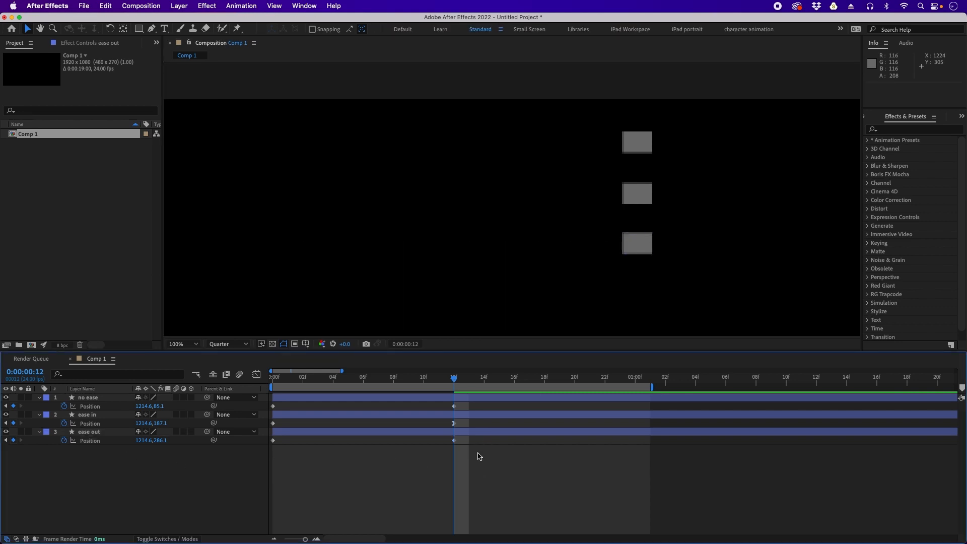
- Return to frame 0 and hide the "ease in" and "no ease" layers
{"action": "left_click_drag", "start_coordinate": [421, 376], "coordinate": [262, 388]}
{"action": "left_click", "coordinate": [278, 441]}
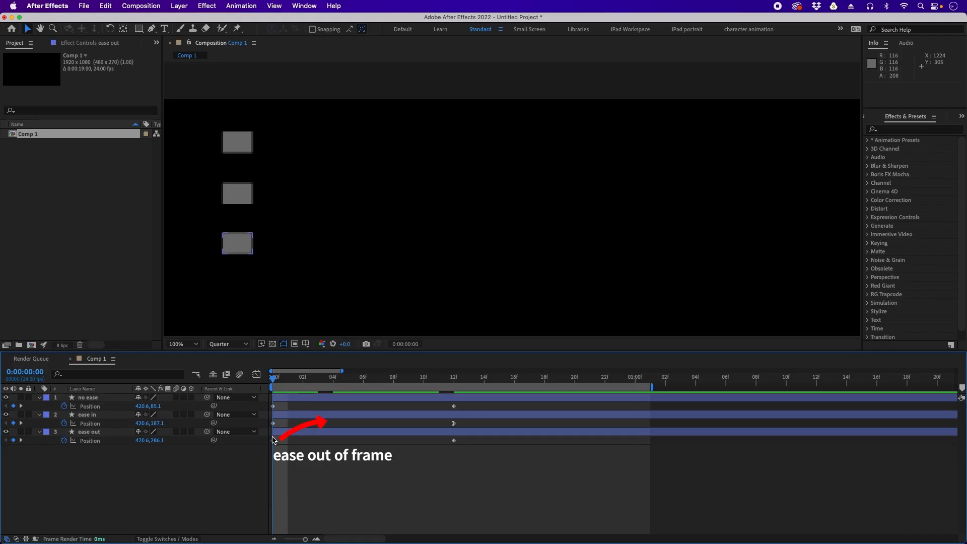
{"action": "left_click", "coordinate": [344, 421]}
{"action": "left_click", "coordinate": [298, 440]}
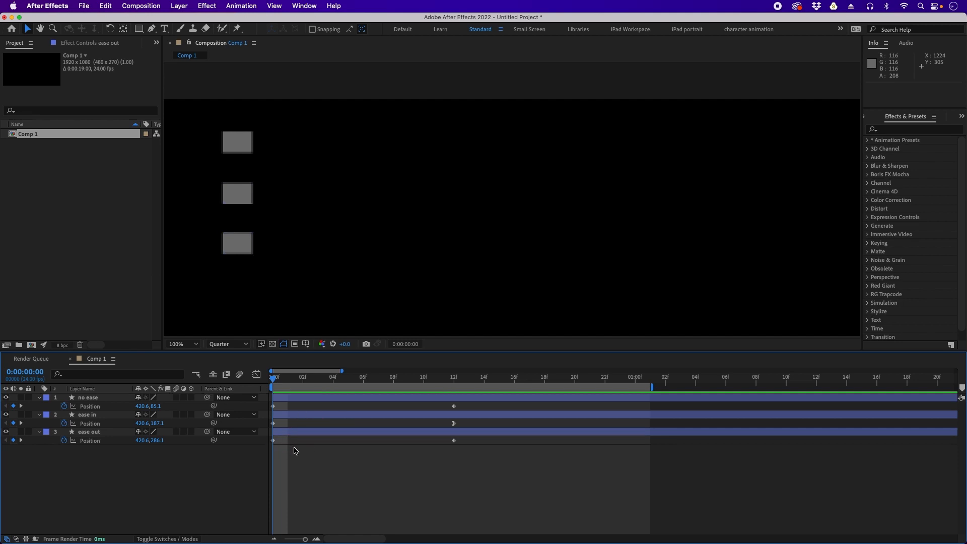
{"action": "left_click", "coordinate": [89, 414]}
{"action": "left_click", "coordinate": [5, 414]}
{"action": "left_click", "coordinate": [5, 398]}
{"action": "left_click", "coordinate": [333, 458]}
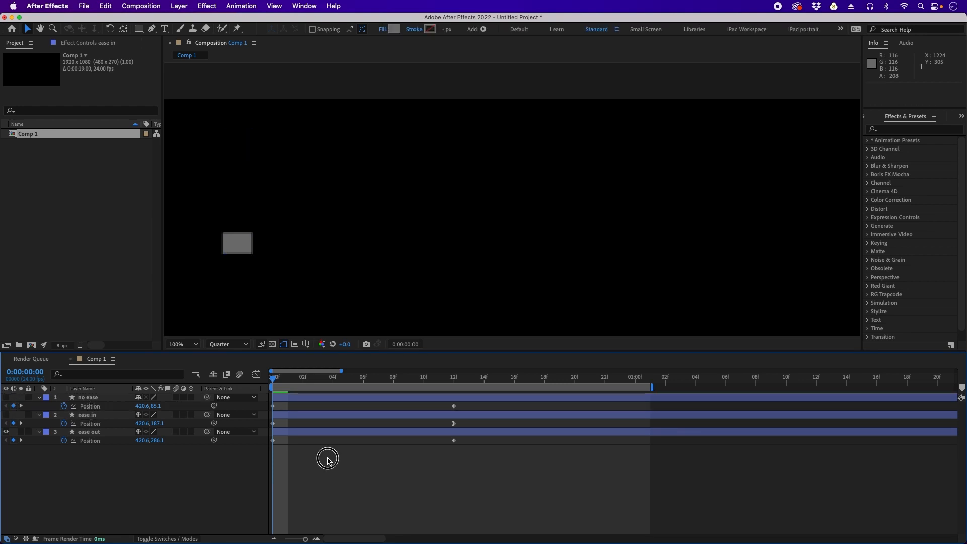
- Try Easy Ease Out on the "ease out" layer's Position keyframe at frame 0, inspect the motion path spacing, and undo the easing
{"action": "left_click", "coordinate": [311, 434]}
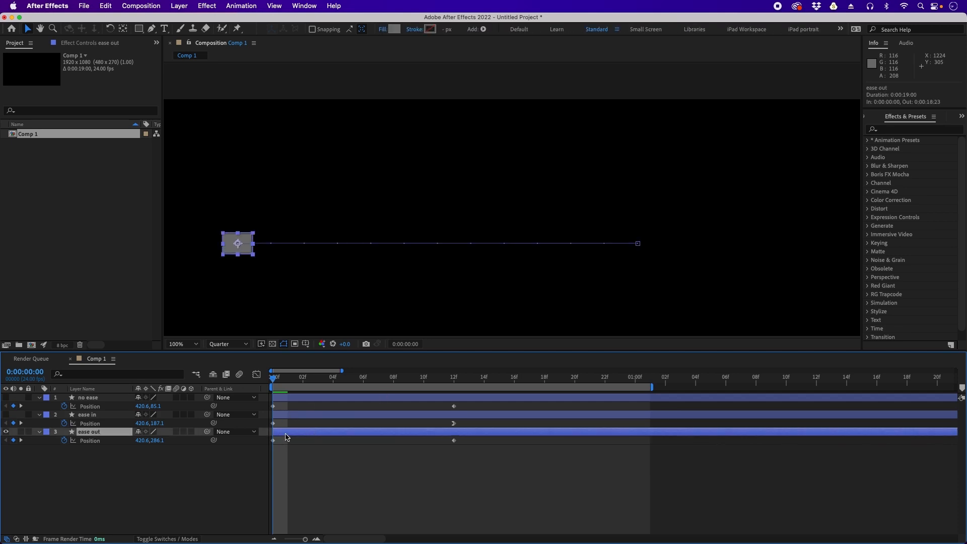
{"action": "left_click", "coordinate": [279, 446]}
{"action": "left_click", "coordinate": [273, 440]}
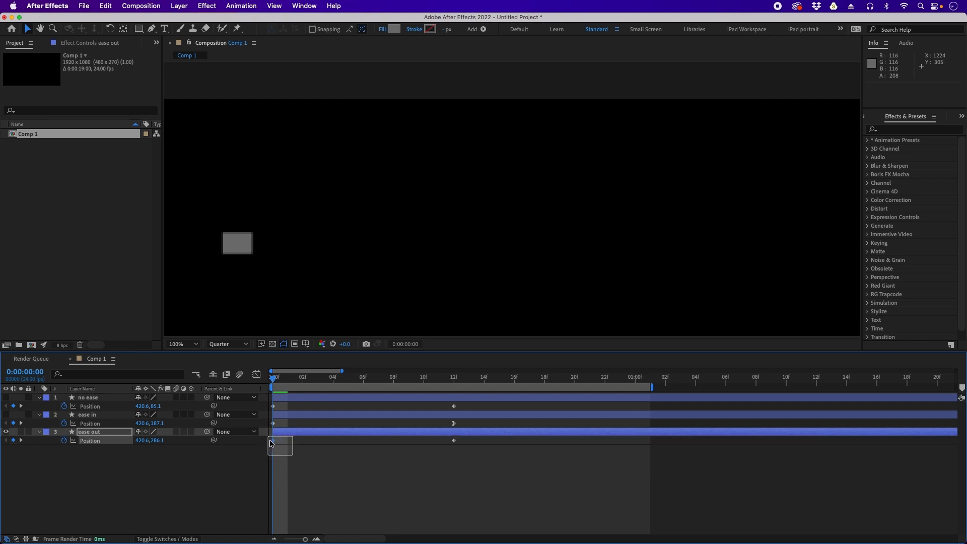
{"action": "right_click", "coordinate": [275, 442]}
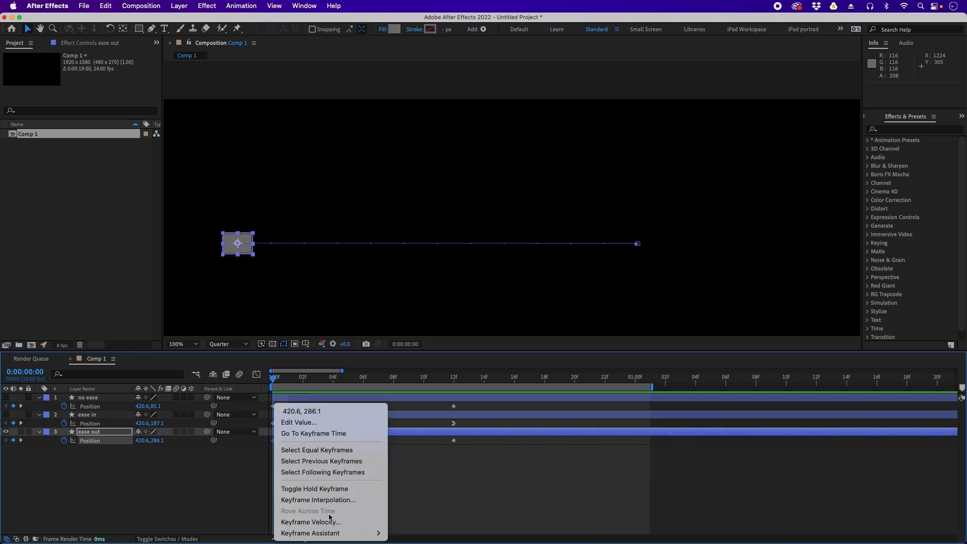
{"action": "mouse_move", "coordinate": [332, 535]}
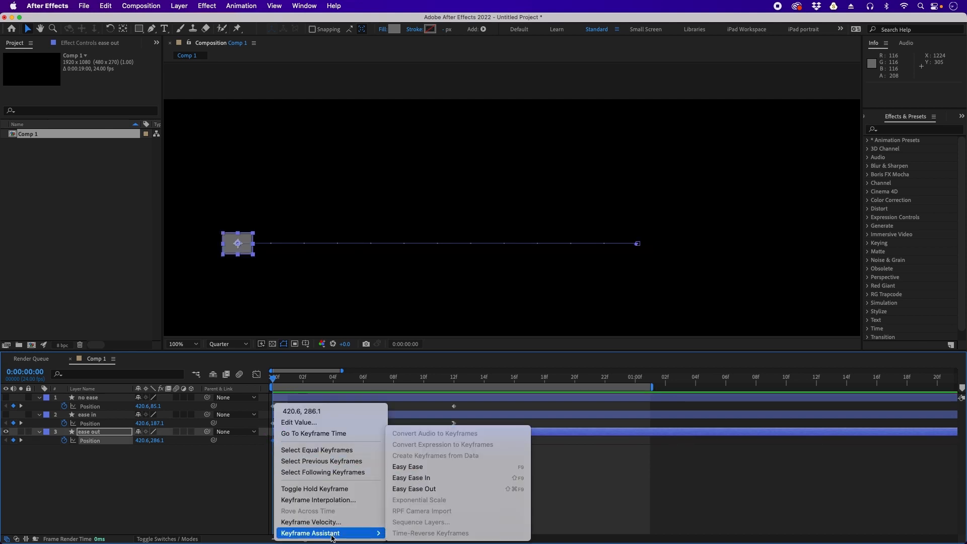
{"action": "left_click", "coordinate": [423, 489]}
{"action": "left_click", "coordinate": [424, 499]}
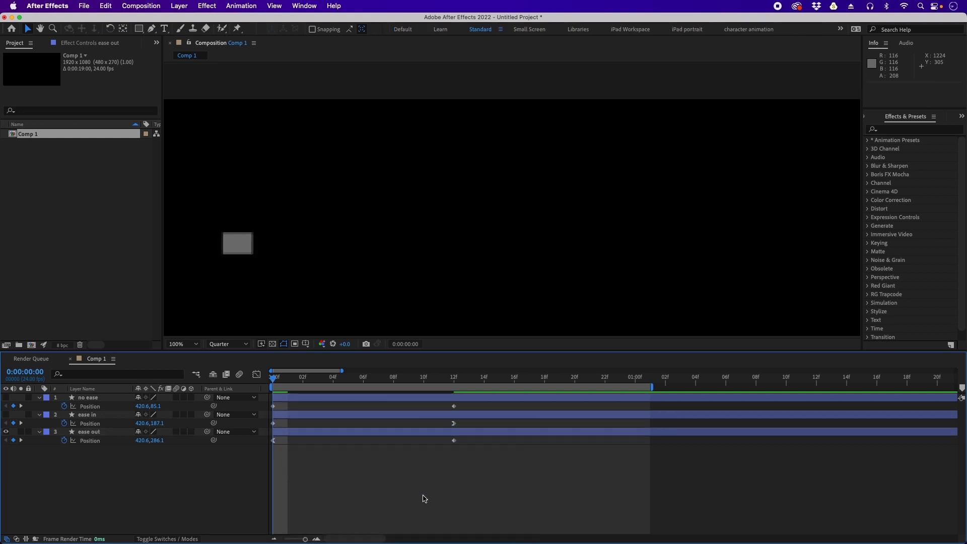
{"action": "left_click", "coordinate": [330, 433]}
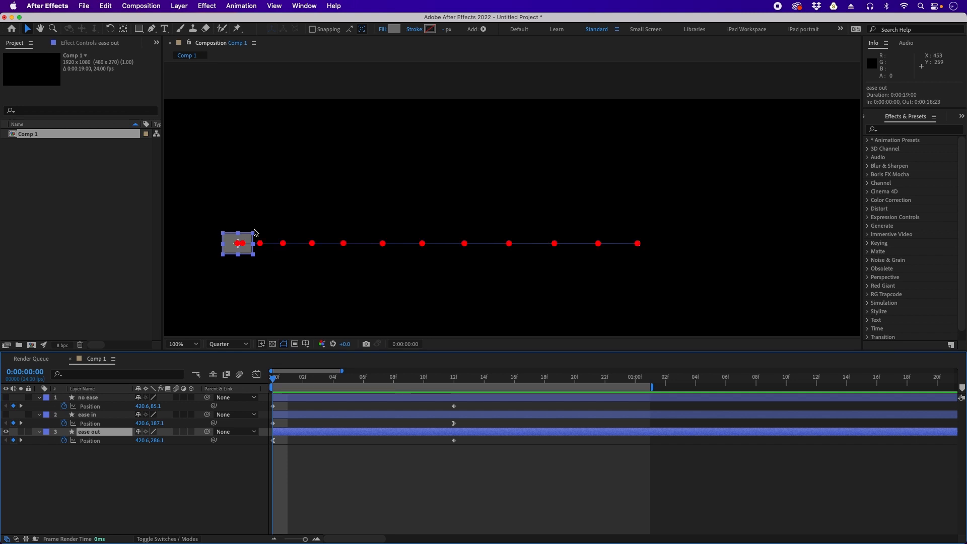
{"action": "key", "text": "super+z"}
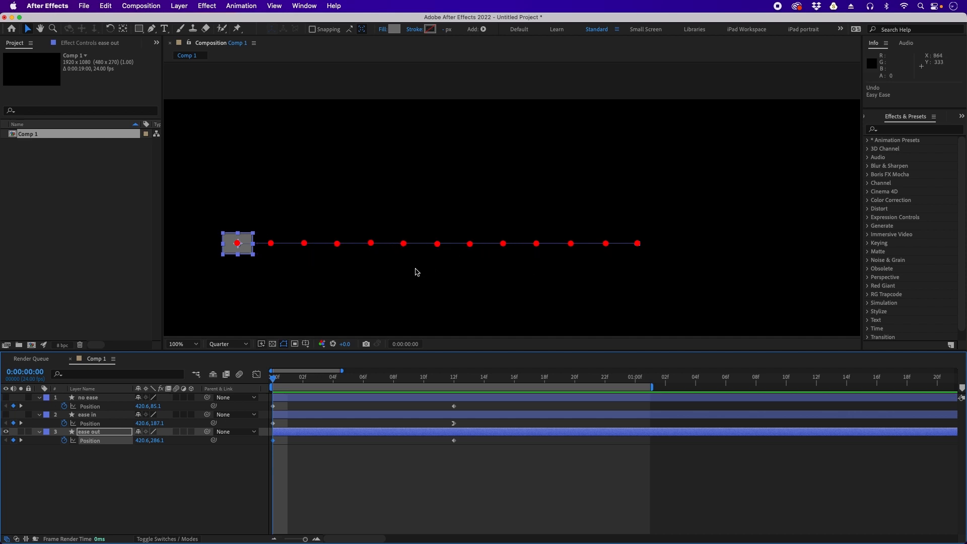
- Apply Easy Ease Out to the "ease out" layer's Position keyframe at frame 0
{"action": "right_click", "coordinate": [272, 441]}
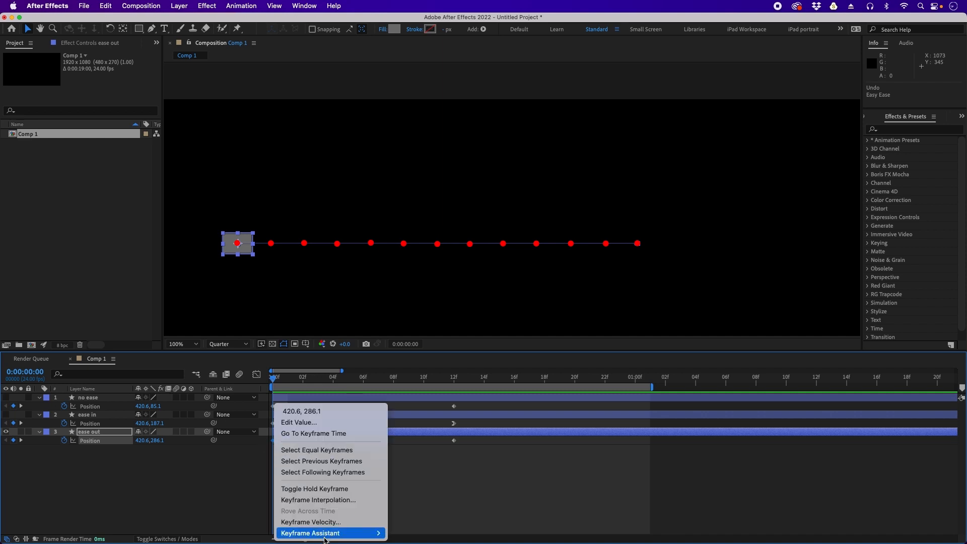
{"action": "mouse_move", "coordinate": [377, 531]}
{"action": "left_click", "coordinate": [434, 490]}
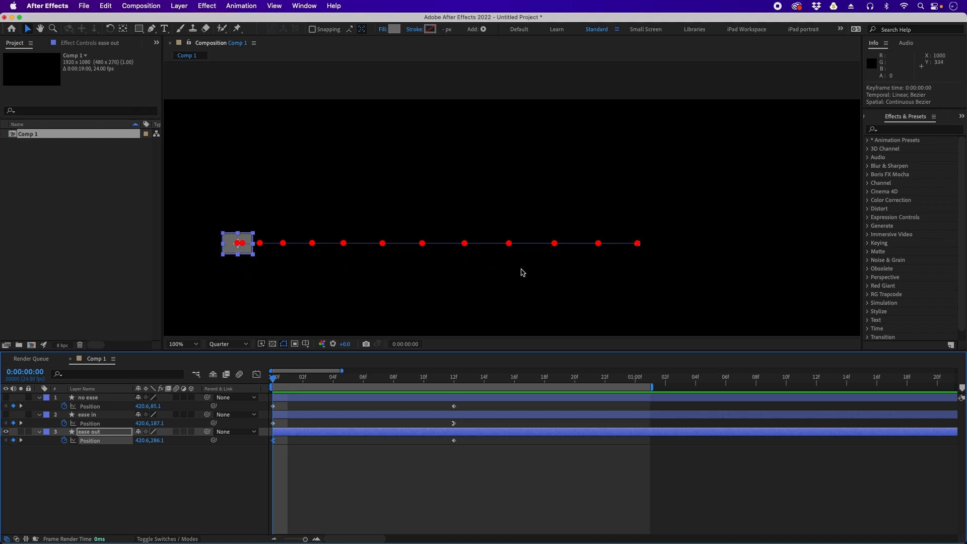
- Examine the "ease out" rectangle's spacing at frames 1 and 2, and preview its animation from frame 0
{"action": "mouse_move", "coordinate": [456, 442]}
{"action": "left_mouse_down"}
{"action": "mouse_move", "coordinate": [557, 445]}
{"action": "mouse_move", "coordinate": [393, 458]}
{"action": "mouse_move", "coordinate": [450, 446]}
{"action": "left_mouse_up"}
{"action": "left_click", "coordinate": [318, 538]}
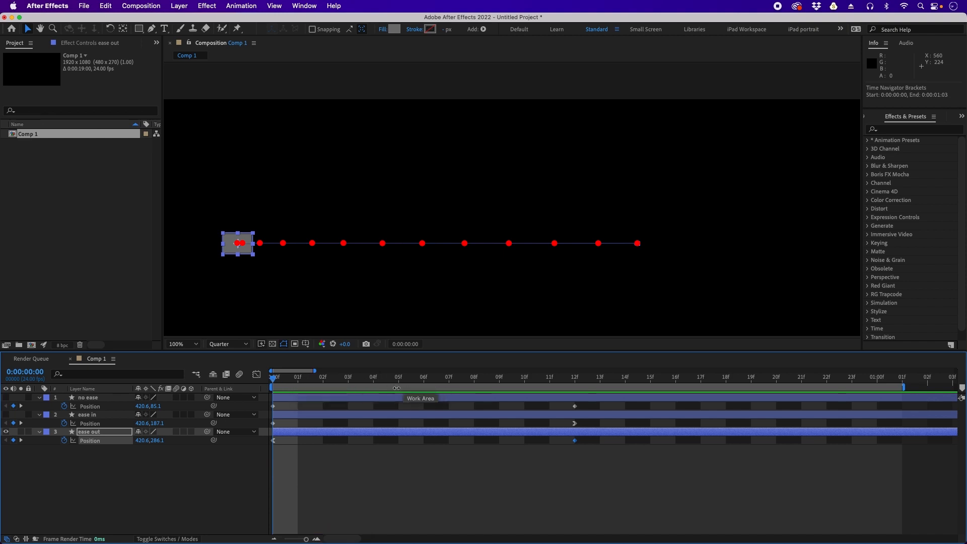
{"action": "left_click_drag", "start_coordinate": [272, 379], "coordinate": [298, 381]}
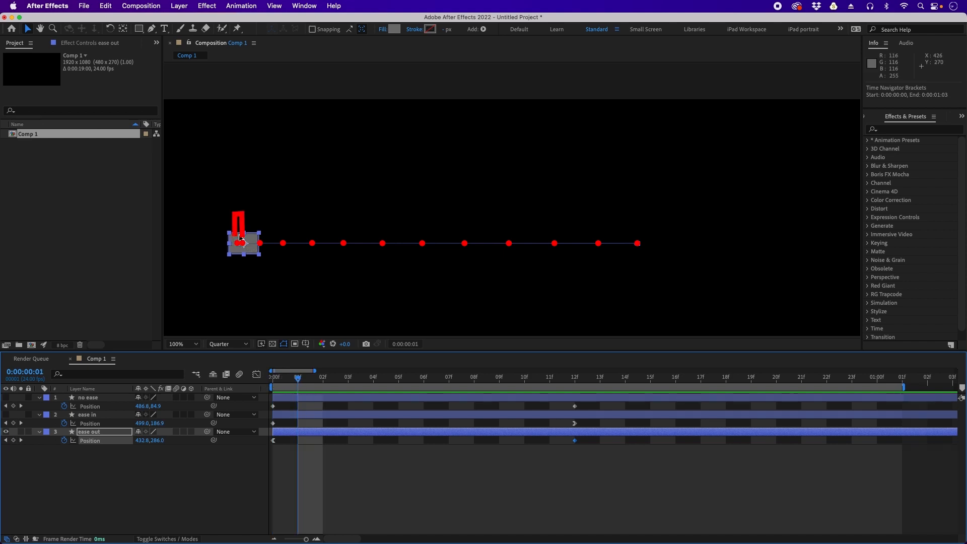
{"action": "left_click", "coordinate": [322, 379]}
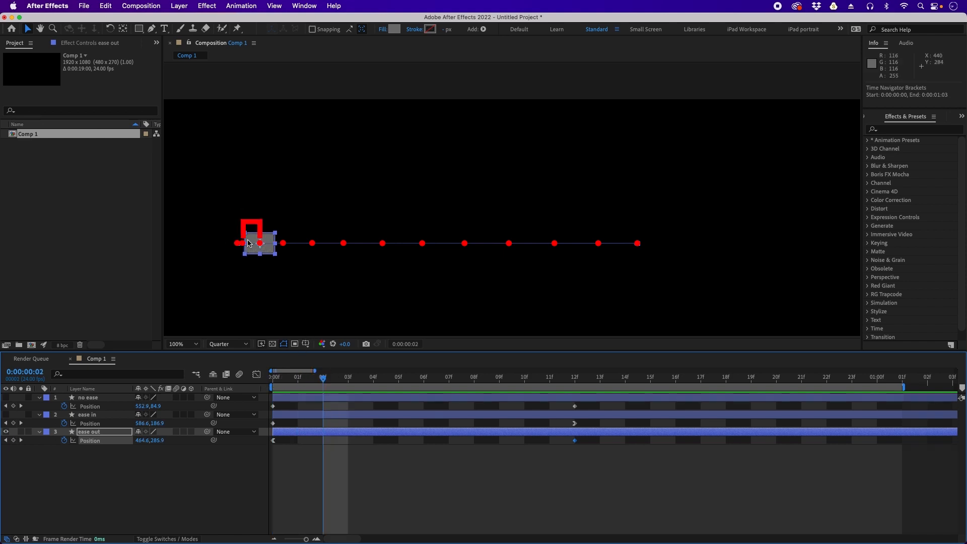
{"action": "left_click_drag", "start_coordinate": [343, 382], "coordinate": [267, 395]}
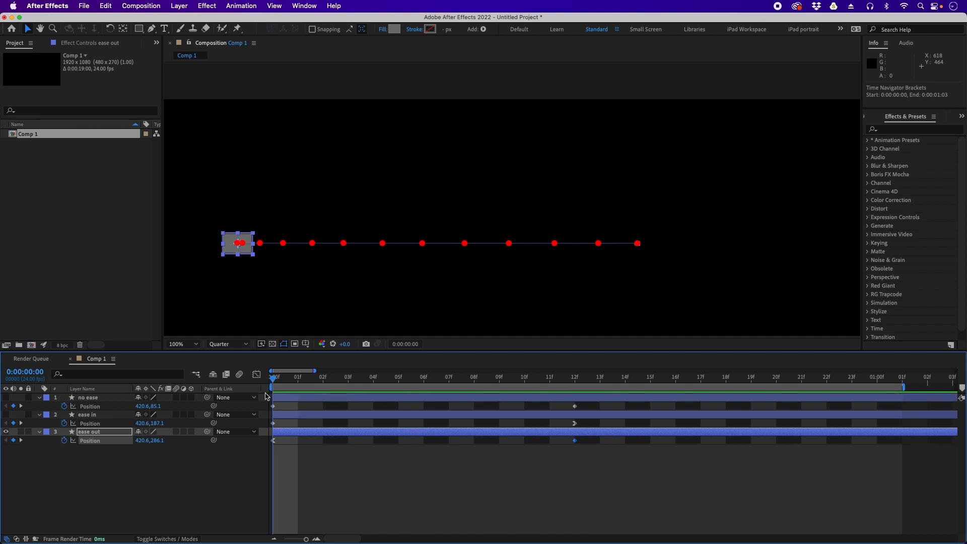
{"action": "key", "text": "space"}
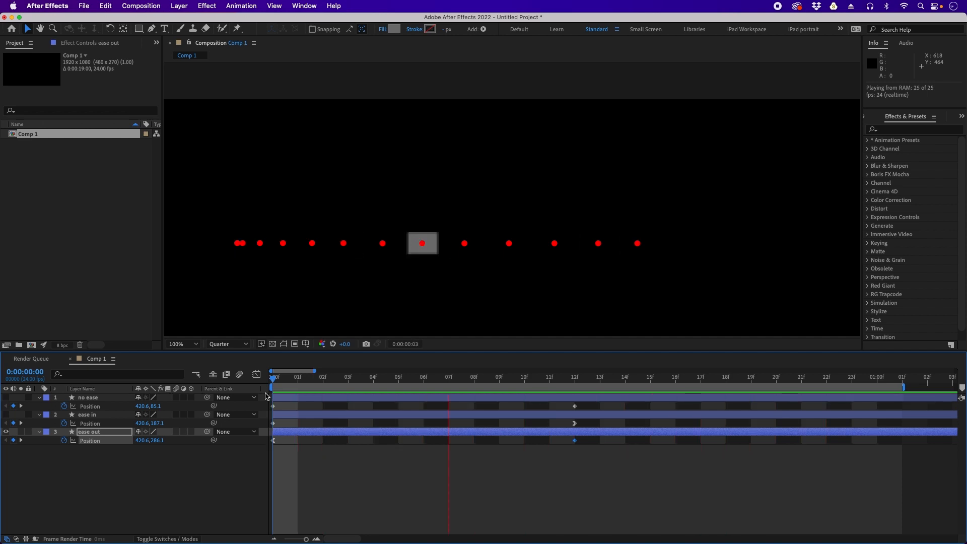
{"action": "key", "text": "space"}
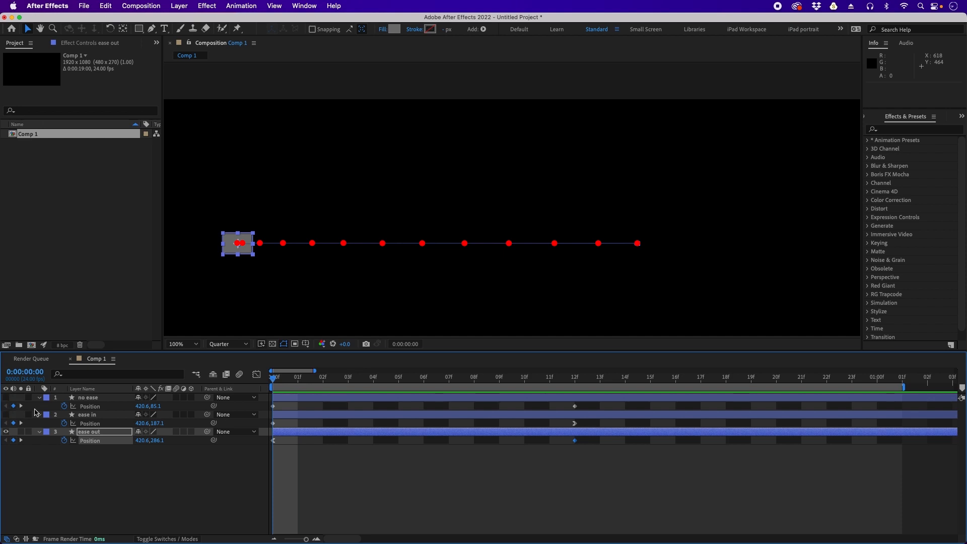
- Make the "ease in" and "no ease" layers visible again and preview all three rectangles together from frame 0
{"action": "left_click", "coordinate": [6, 415]}
{"action": "left_click", "coordinate": [6, 398]}
{"action": "left_click", "coordinate": [305, 489]}
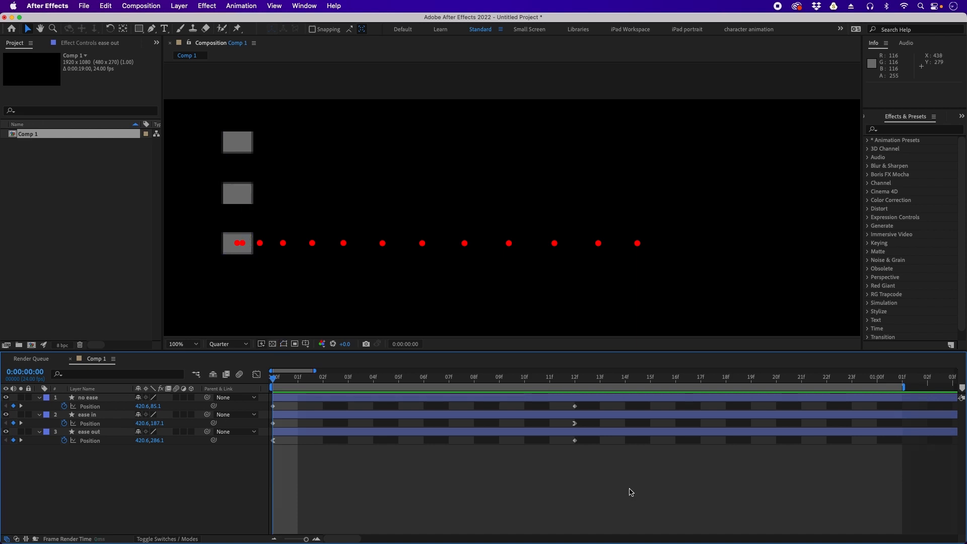
{"action": "key", "text": "space"}
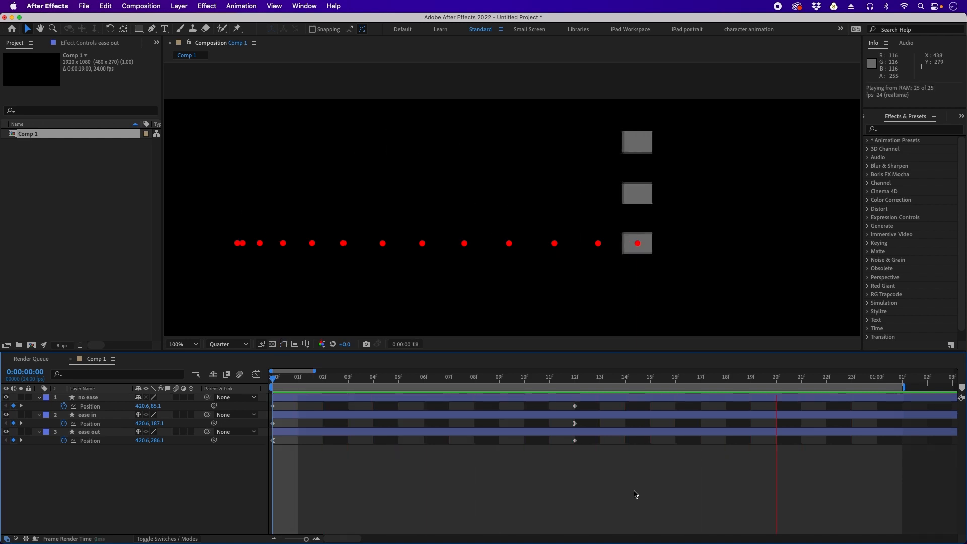
- Compare the three rectangles' positions at frames 11 and 12, at the end of the motion
{"action": "left_click", "coordinate": [542, 381]}
{"action": "mouse_move", "coordinate": [542, 382]}
{"action": "left_mouse_down"}
{"action": "mouse_move", "coordinate": [323, 383]}
{"action": "mouse_move", "coordinate": [527, 383]}
{"action": "mouse_move", "coordinate": [535, 395]}
{"action": "left_mouse_up"}
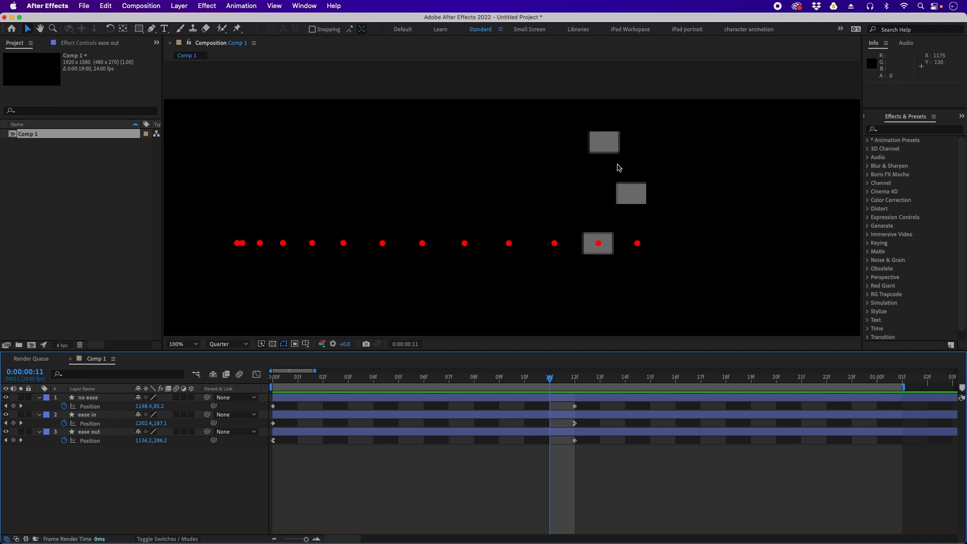
{"action": "left_click", "coordinate": [578, 394]}
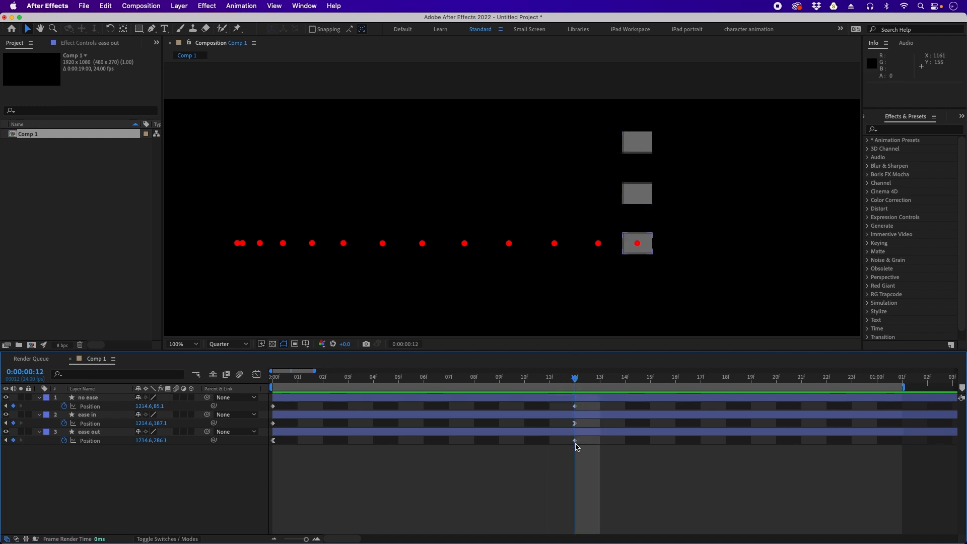
{"action": "left_click", "coordinate": [576, 437]}
{"action": "left_click_drag", "start_coordinate": [574, 379], "coordinate": [543, 385]}
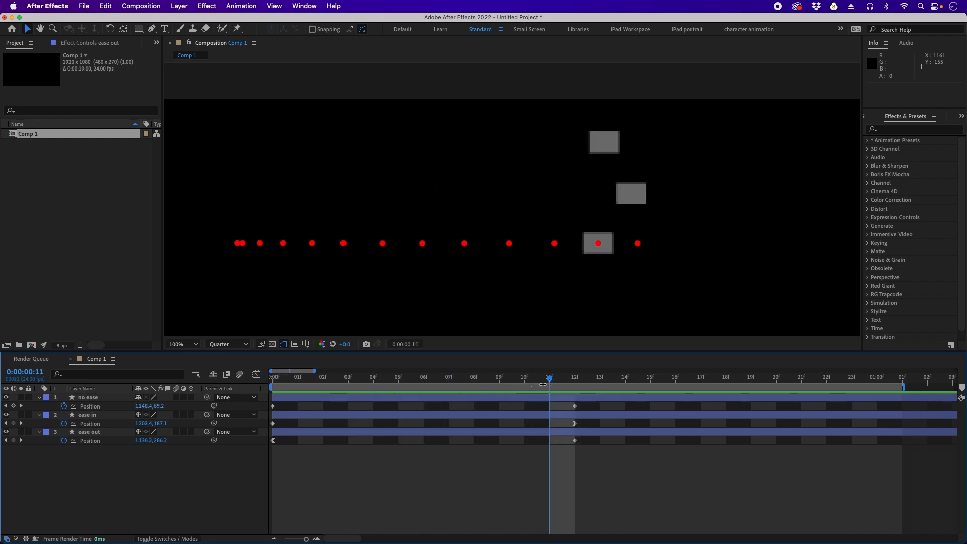
- Compare the "ease out" rectangle's position with the other two at the start of the motion and at frame 7, and return to frame 0
{"action": "left_click", "coordinate": [326, 432]}
{"action": "mouse_move", "coordinate": [290, 381]}
{"action": "left_mouse_down"}
{"action": "mouse_move", "coordinate": [335, 378]}
{"action": "mouse_move", "coordinate": [281, 385]}
{"action": "left_mouse_up"}
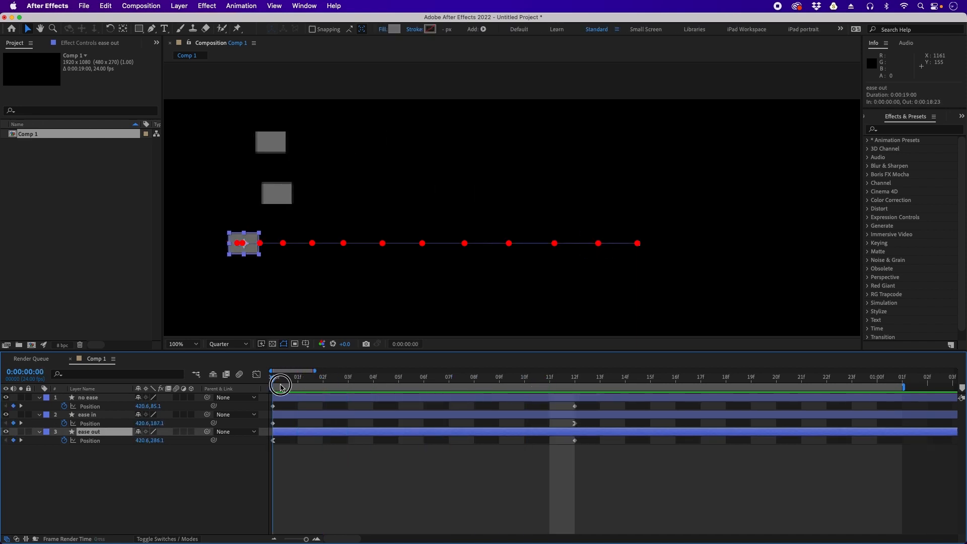
{"action": "left_click", "coordinate": [313, 479]}
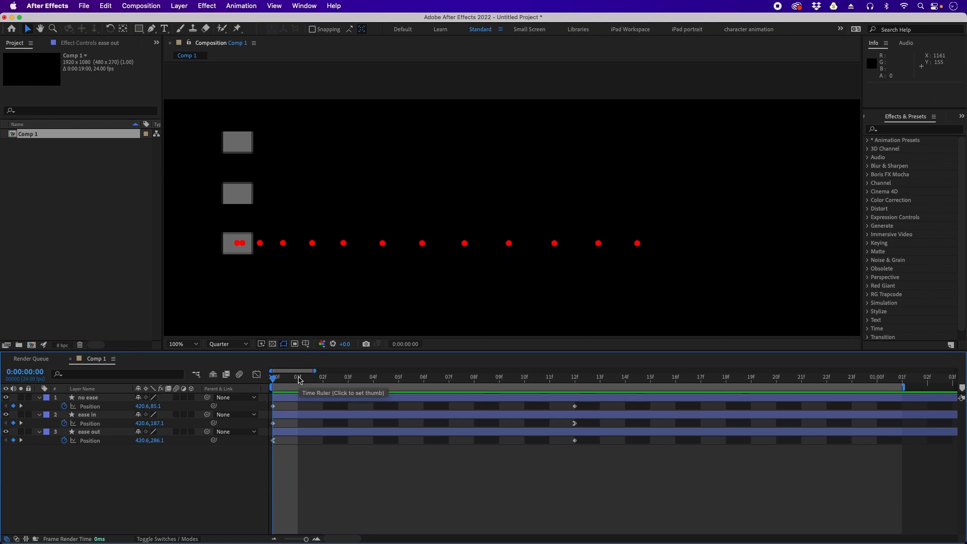
{"action": "left_click_drag", "start_coordinate": [281, 380], "coordinate": [439, 384]}
{"action": "left_click", "coordinate": [421, 246]}
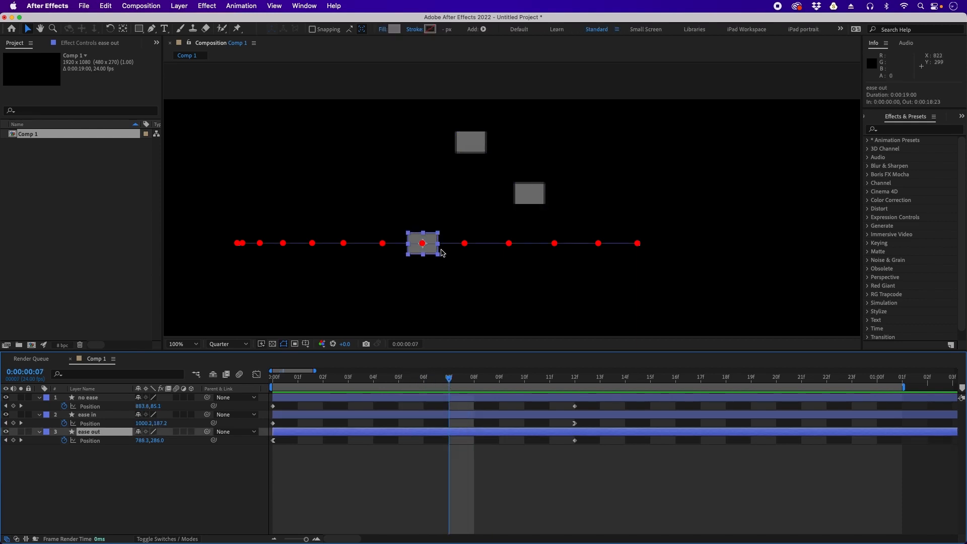
{"action": "left_click_drag", "start_coordinate": [451, 385], "coordinate": [296, 414]}
{"action": "left_click", "coordinate": [280, 383]}
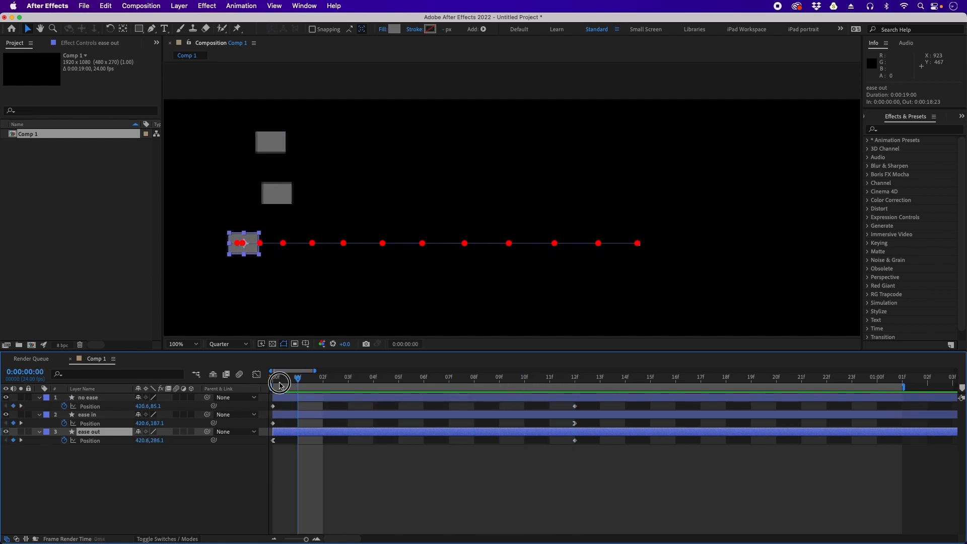
- Preview all three rectangles from frame 0, and again with the "ease in" and "no ease" layers hidden
{"action": "left_click", "coordinate": [312, 477]}
{"action": "key", "text": "space"}
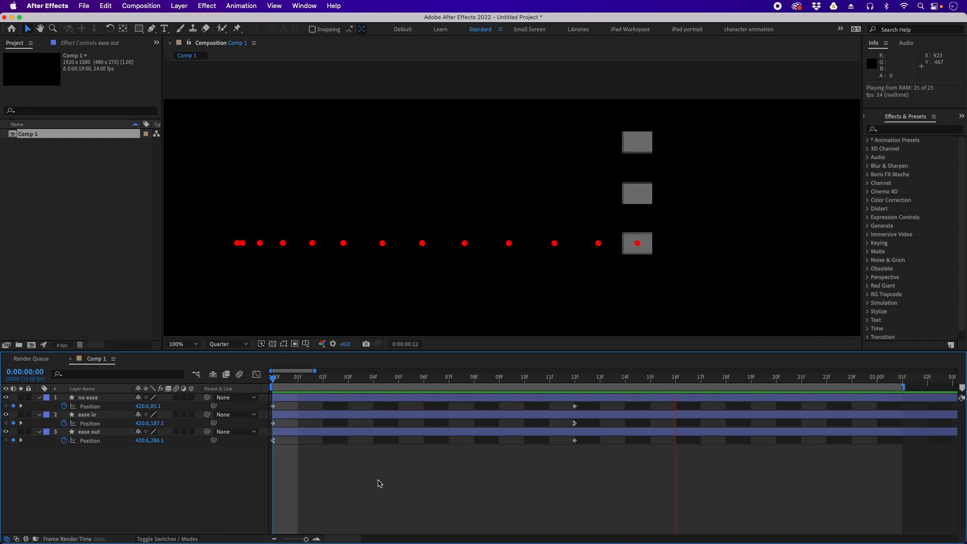
{"action": "left_click", "coordinate": [9, 415]}
{"action": "left_click", "coordinate": [6, 397]}
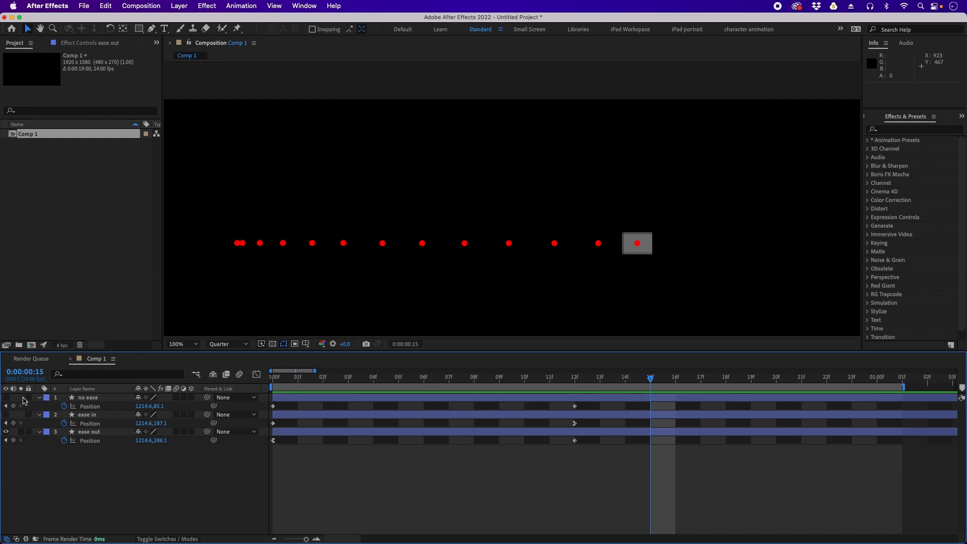
{"action": "left_click", "coordinate": [291, 381]}
{"action": "key", "text": "space"}
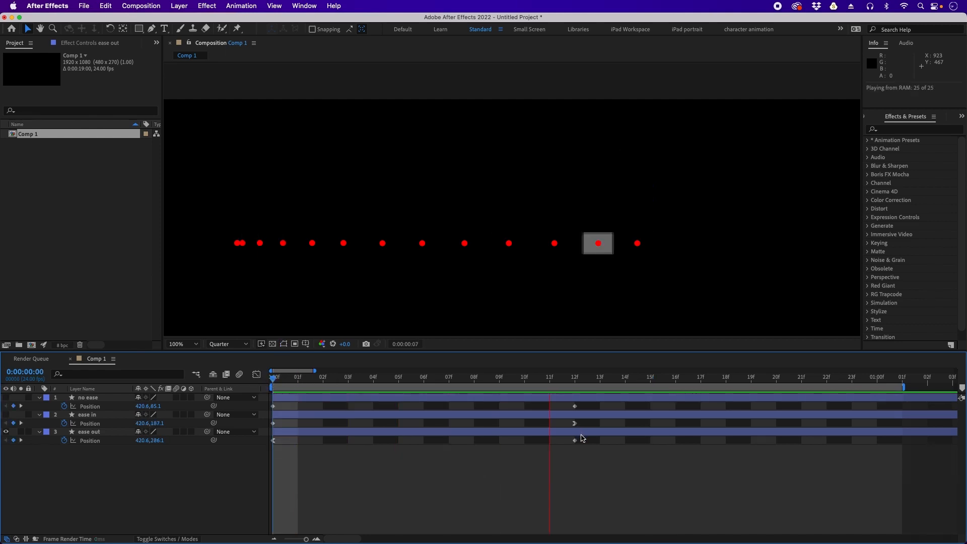
{"action": "key", "text": "space"}
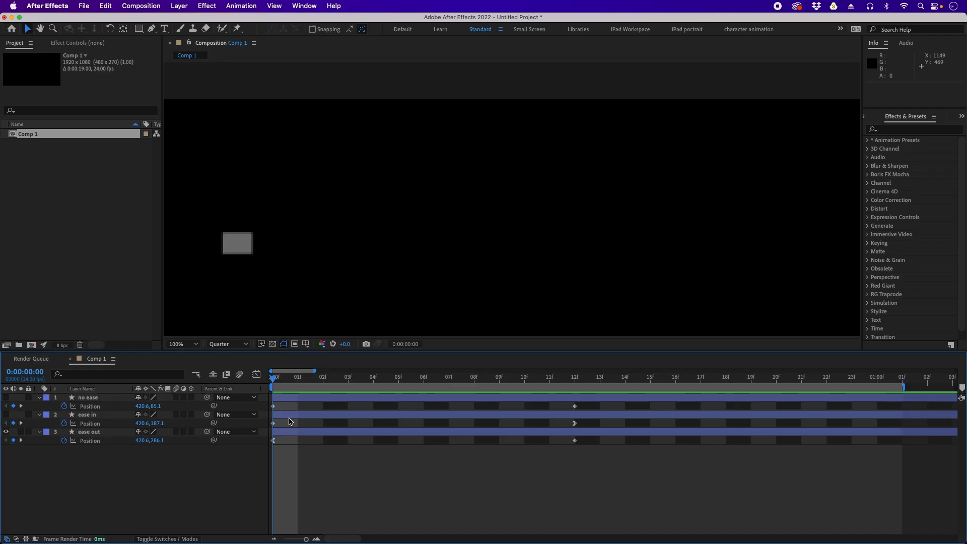
- Duplicate the "ease out" layer and place the copy below the original in the layer order
{"action": "left_click", "coordinate": [95, 431]}
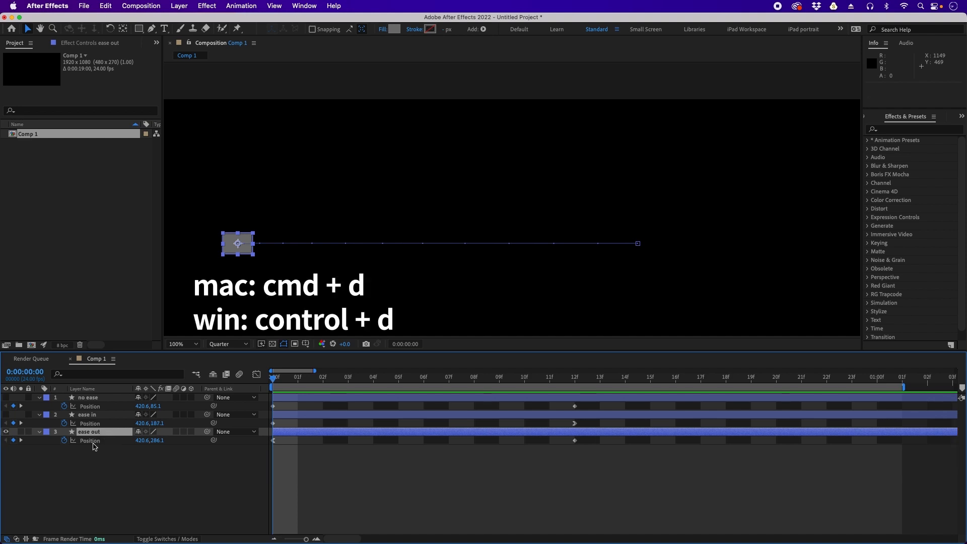
{"action": "key", "text": "super+d"}
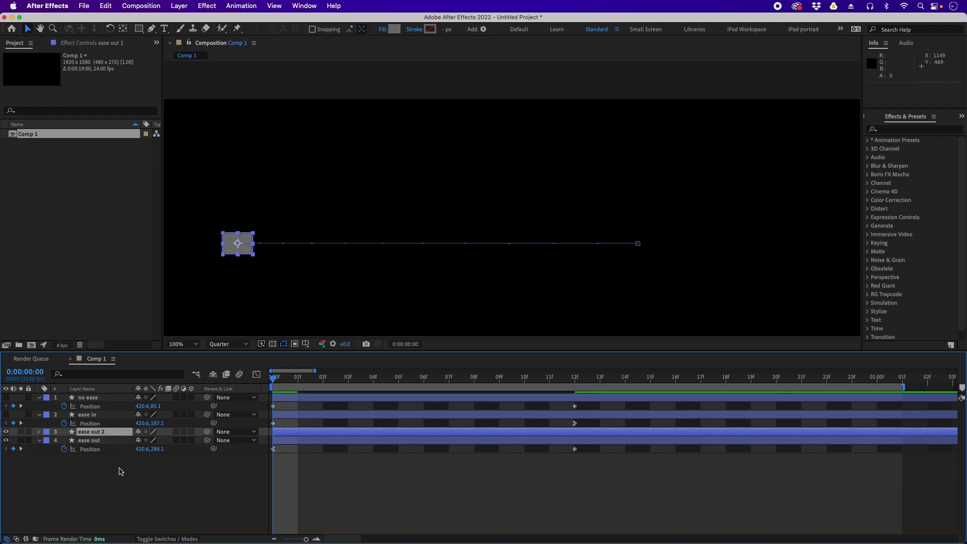
{"action": "left_click_drag", "start_coordinate": [103, 437], "coordinate": [104, 455]}
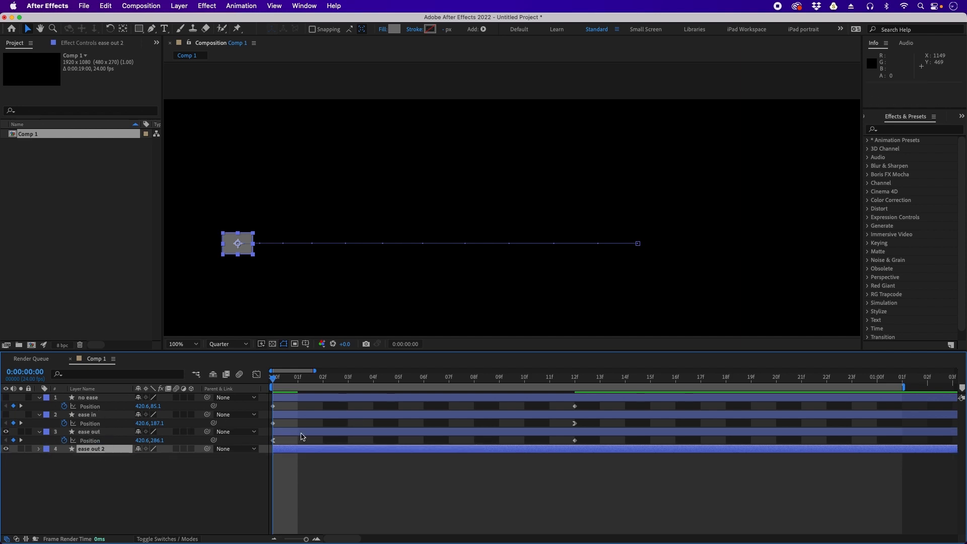
- Rename the duplicated layer as "ease out it" and reveal its Position keyframes
{"action": "key", "text": "Return"}
{"action": "type", "text": "ease out it"}
{"action": "left_click", "coordinate": [332, 474]}
{"action": "left_click", "coordinate": [320, 450]}
{"action": "key", "text": "u"}
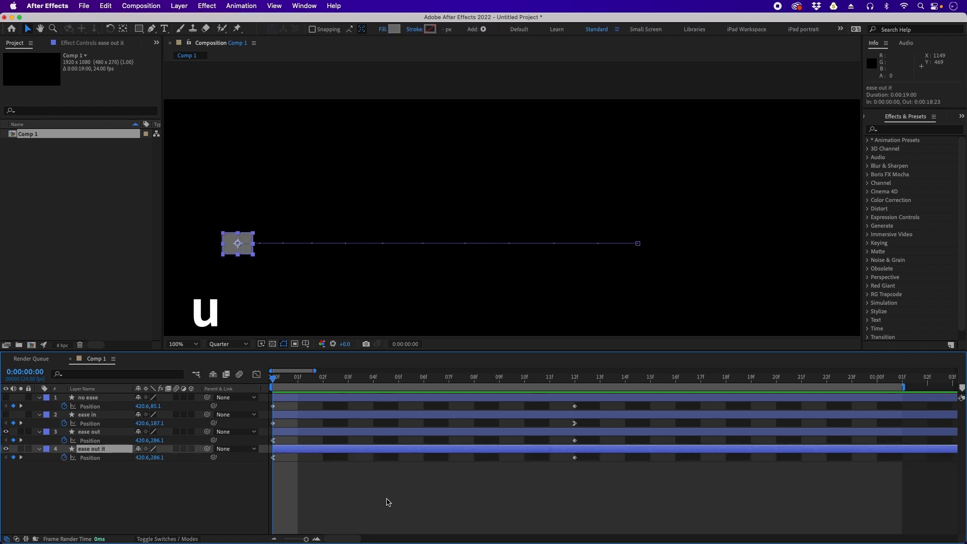
- With both Position keyframes of "ease out it" selected, move its rectangle below the "ease out" one, to about 421.6, 386.1
{"action": "left_click_drag", "start_coordinate": [656, 287], "coordinate": [694, 220]}
{"action": "left_click", "coordinate": [596, 477]}
{"action": "left_click_drag", "start_coordinate": [596, 477], "coordinate": [270, 452]}
{"action": "left_click_drag", "start_coordinate": [284, 172], "coordinate": [284, 222]}
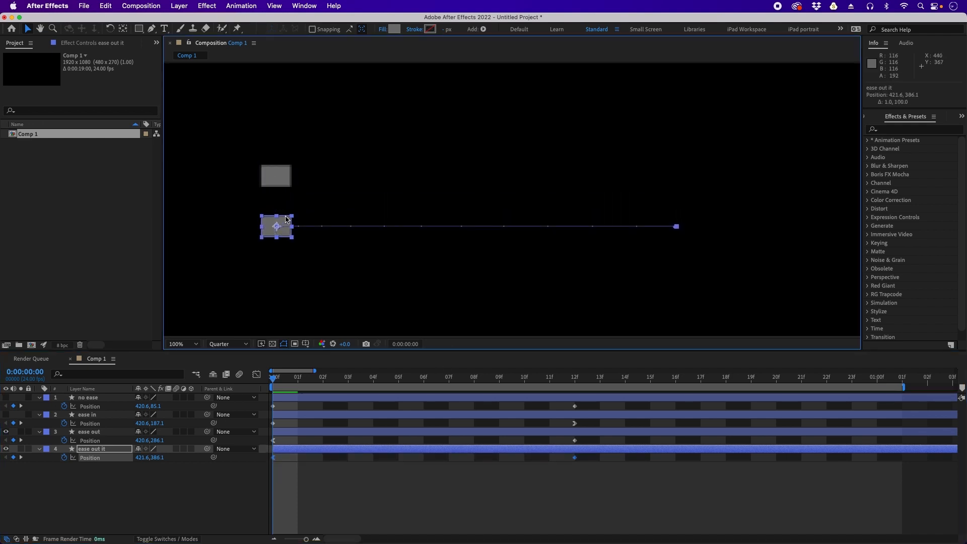
{"action": "left_click", "coordinate": [407, 498]}
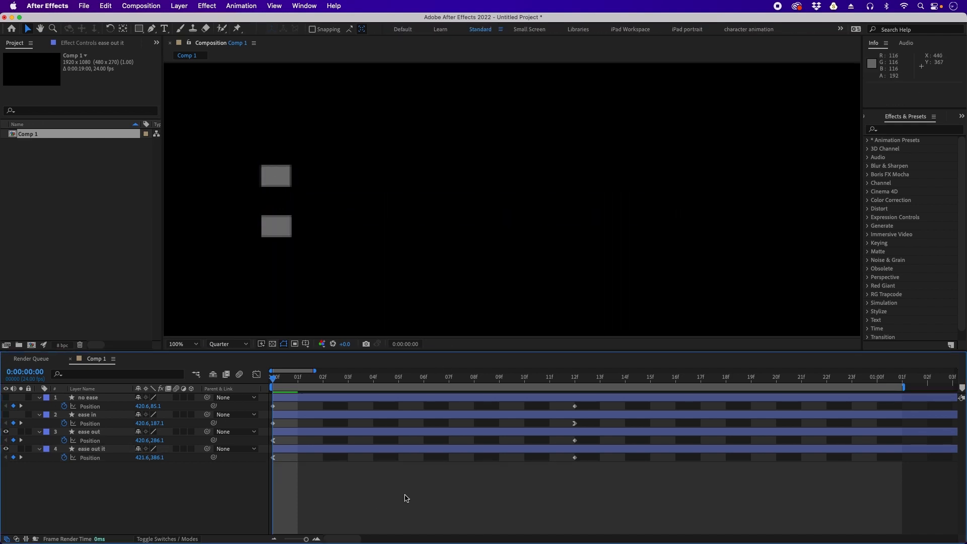
- Reset the first Position keyframe of "ease out it" to linear interpolation and show the layer's motion path
{"action": "left_click", "coordinate": [273, 457], "text": "super"}
{"action": "left_click", "coordinate": [556, 470]}
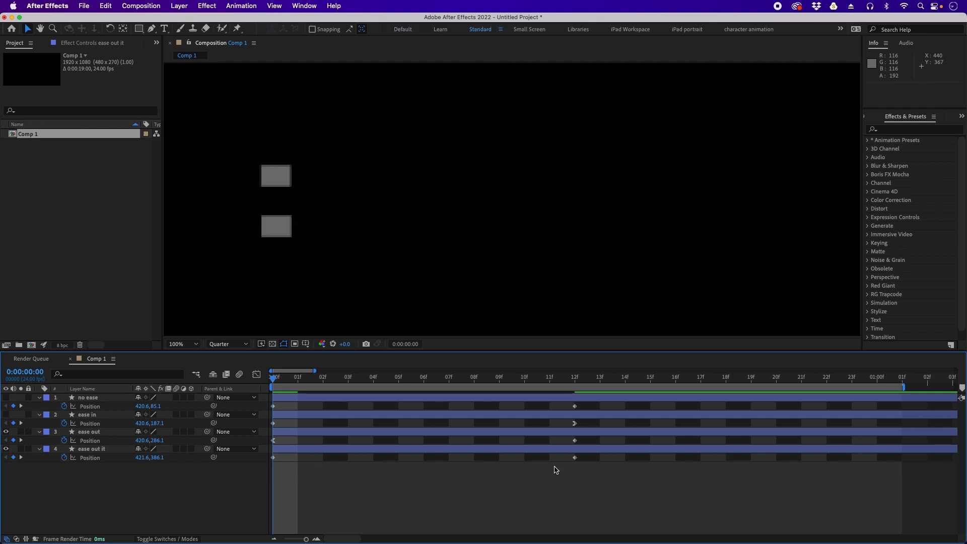
{"action": "left_click", "coordinate": [385, 449]}
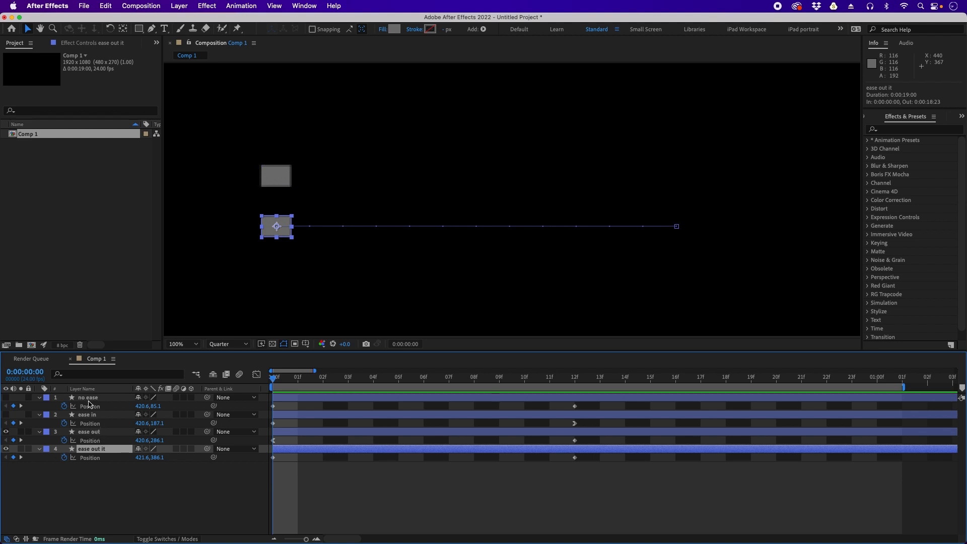
{"action": "left_click", "coordinate": [289, 473]}
{"action": "left_click", "coordinate": [279, 450]}
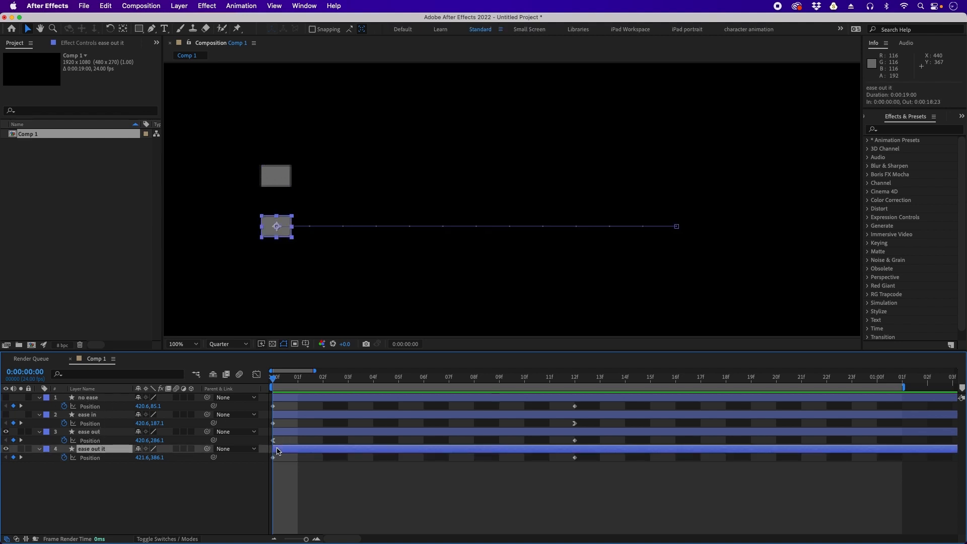
{"action": "left_click", "coordinate": [283, 470]}
- Apply Easy Ease Out to the "ease out it" layer's Position keyframe at frame 0
{"action": "left_click", "coordinate": [273, 457]}
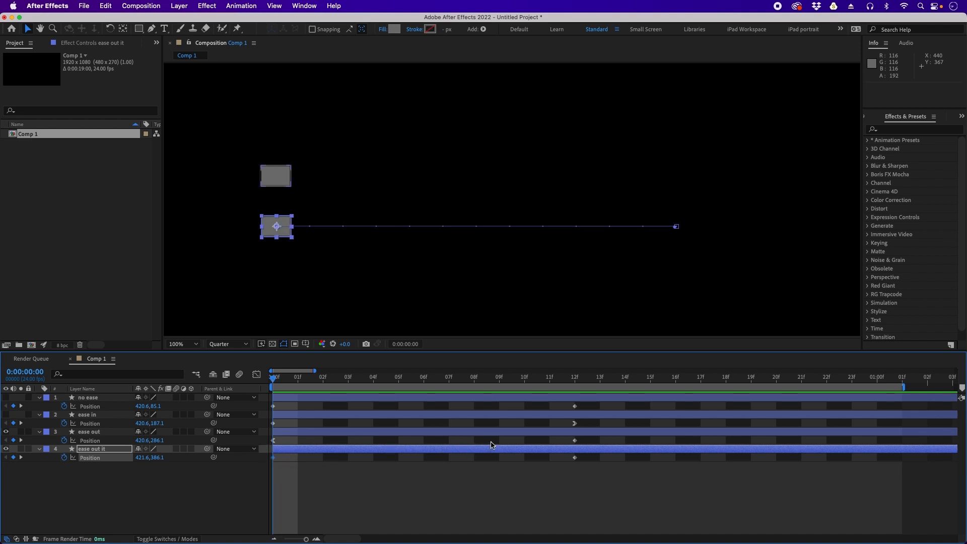
{"action": "left_click", "coordinate": [575, 458]}
{"action": "right_click", "coordinate": [273, 458]}
{"action": "mouse_move", "coordinate": [341, 533]}
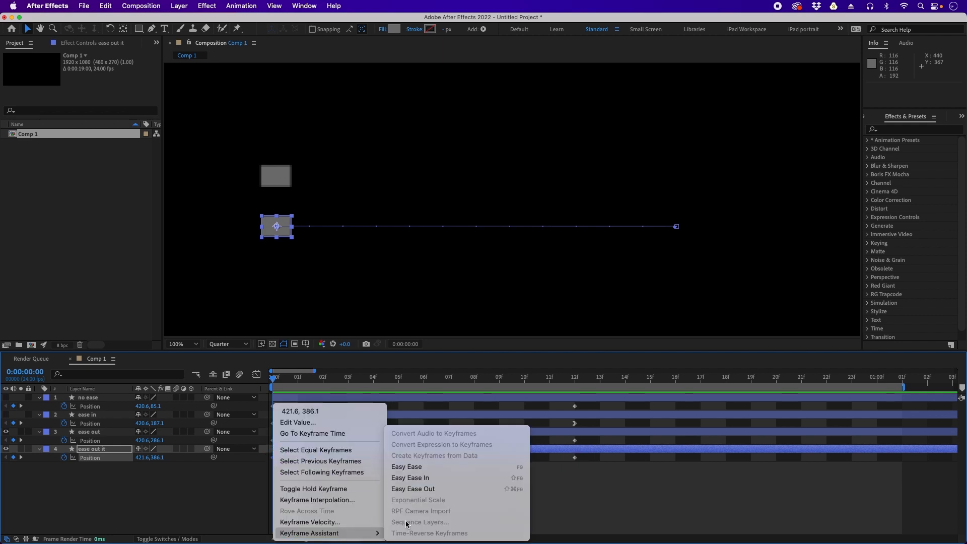
{"action": "left_click", "coordinate": [436, 488]}
- Apply Easy Ease In to the "ease out it" layer's Position keyframe at frame 12
{"action": "left_click", "coordinate": [576, 473]}
{"action": "left_click", "coordinate": [579, 458]}
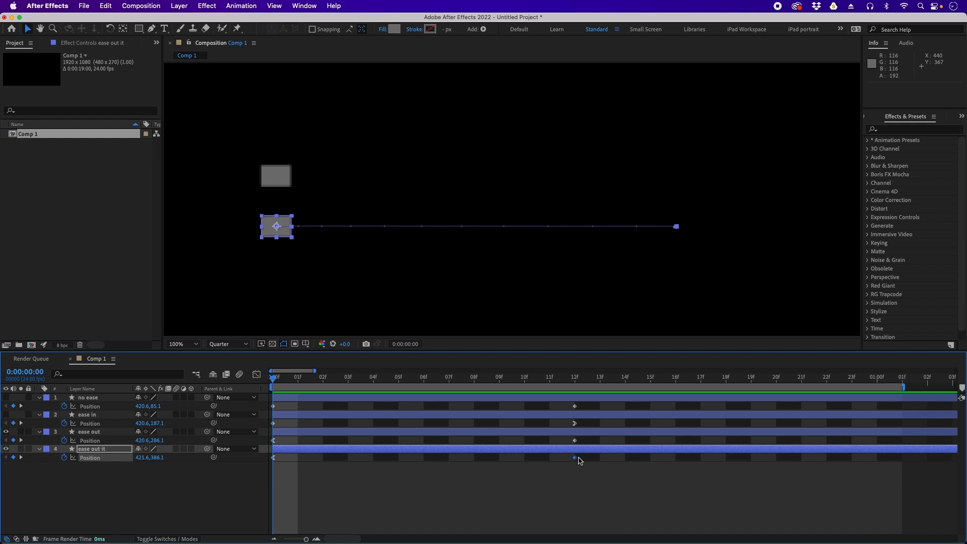
{"action": "right_click", "coordinate": [575, 459]}
{"action": "mouse_move", "coordinate": [637, 535]}
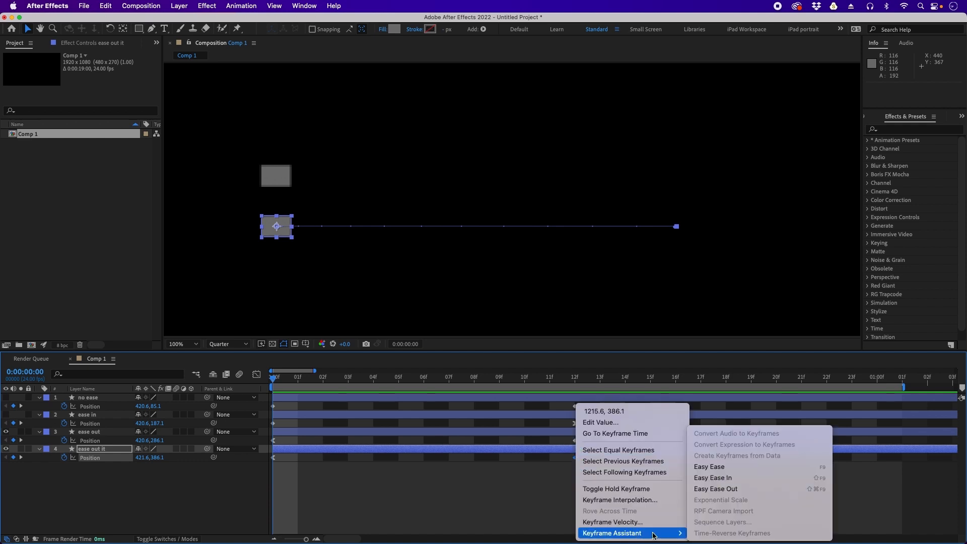
{"action": "left_click", "coordinate": [730, 489]}
{"action": "left_click", "coordinate": [580, 489]}
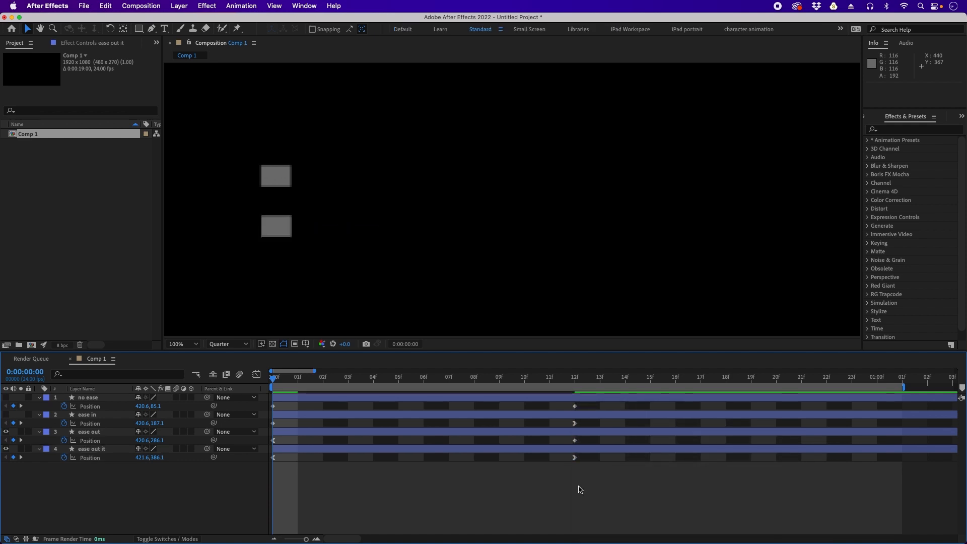
- Show the motion path of "ease out it" and preview its rectangle together with the "ease out" one
{"action": "left_click", "coordinate": [323, 450]}
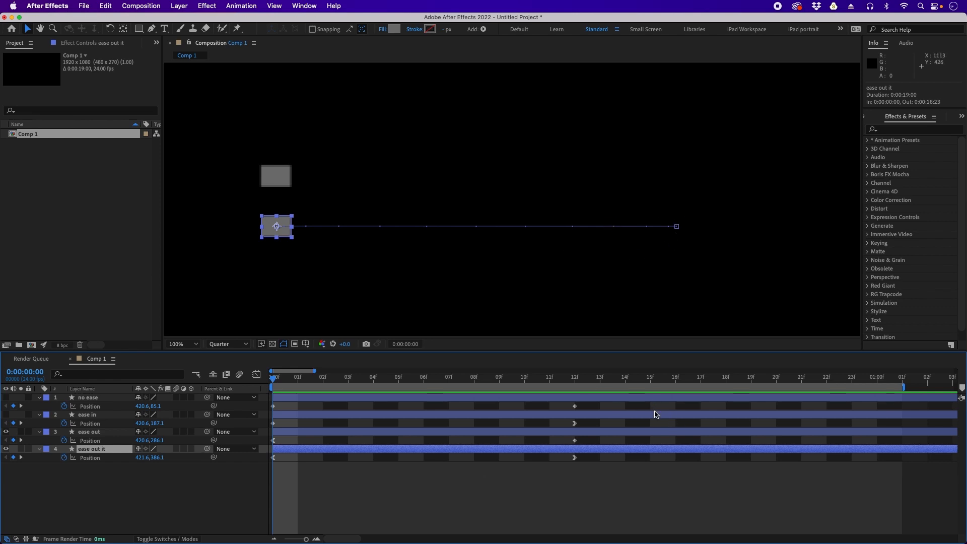
{"action": "left_click", "coordinate": [631, 471]}
{"action": "key", "text": "space"}
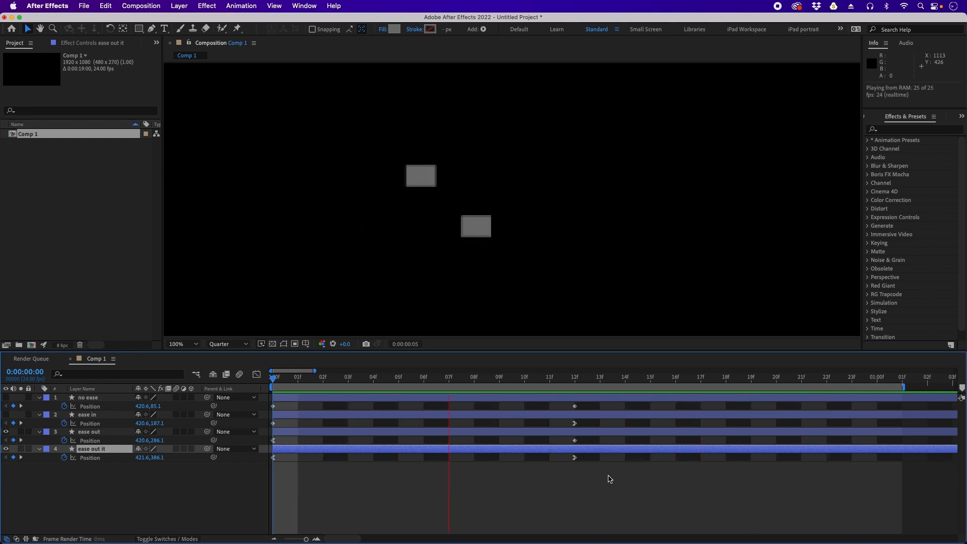
{"action": "key", "text": "space"}
{"action": "key", "text": "Page_Down"}
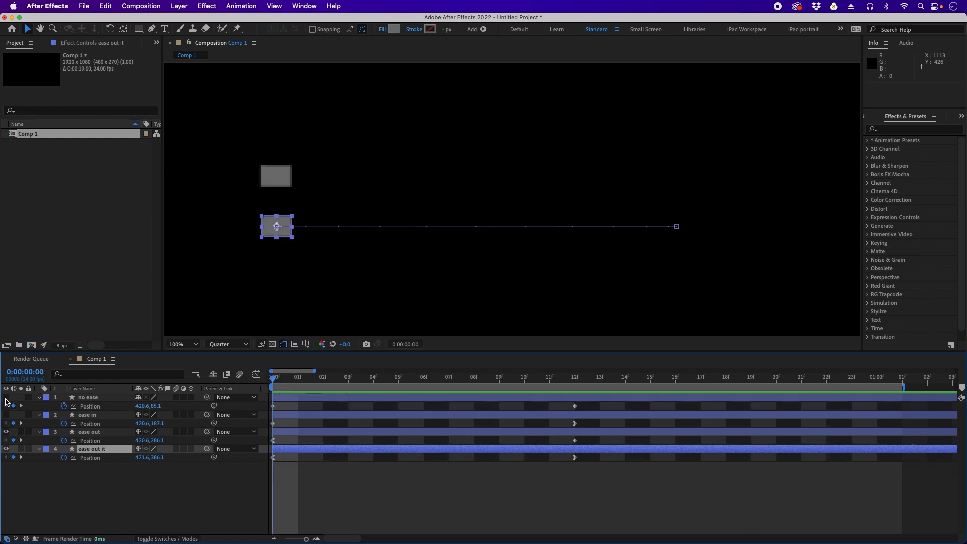
- Make the "ease in" and "no ease" layers visible again and preview all four rectangles together
{"action": "left_click", "coordinate": [6, 414]}
{"action": "left_click", "coordinate": [6, 398]}
{"action": "key", "text": "h"}
{"action": "left_click_drag", "start_coordinate": [428, 226], "coordinate": [401, 244]}
{"action": "key", "text": "v"}
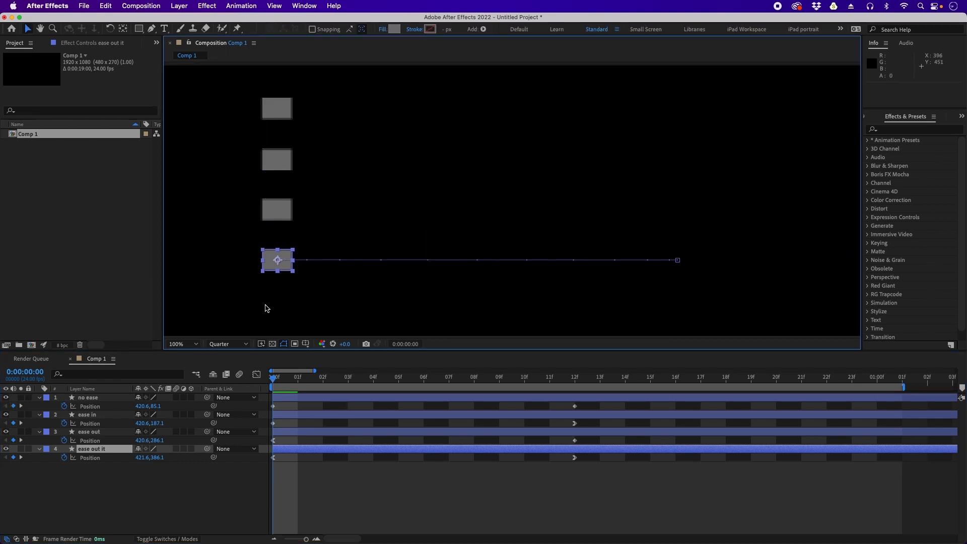
{"action": "left_click", "coordinate": [326, 488]}
{"action": "key", "text": "space"}
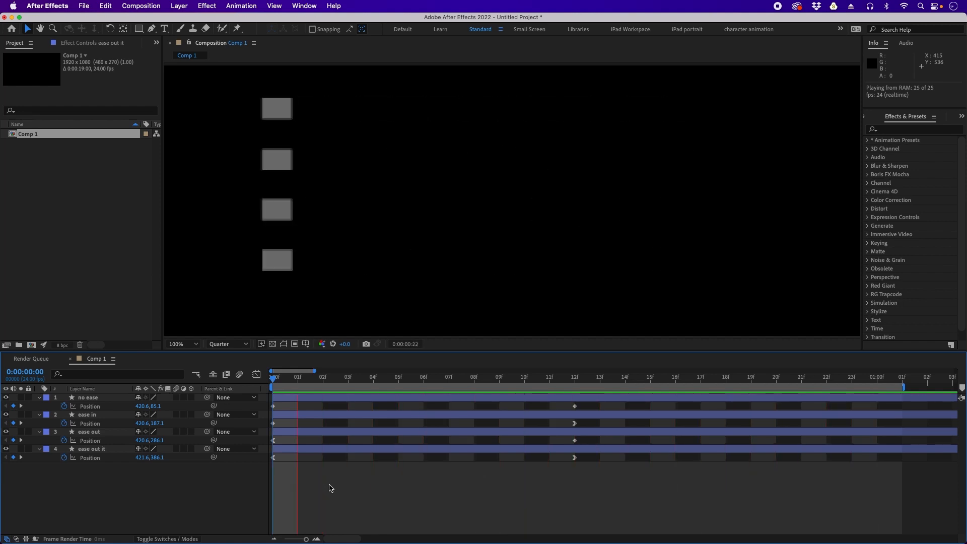
{"action": "key", "text": "space"}
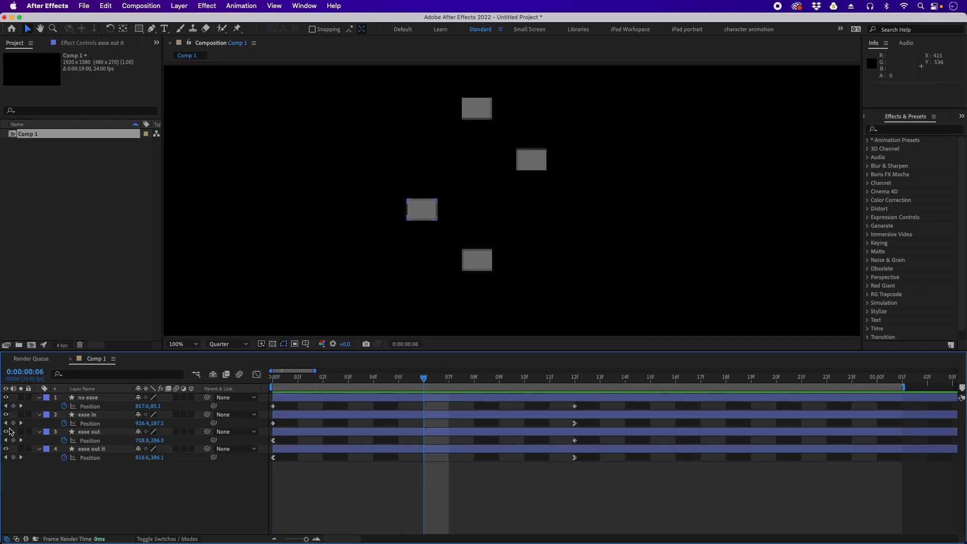
- Hide the "ease out", "ease in" and "no ease" layers and show the motion path of "ease out it" at frame 0
{"action": "left_click_drag", "start_coordinate": [6, 432], "coordinate": [24, 398]}
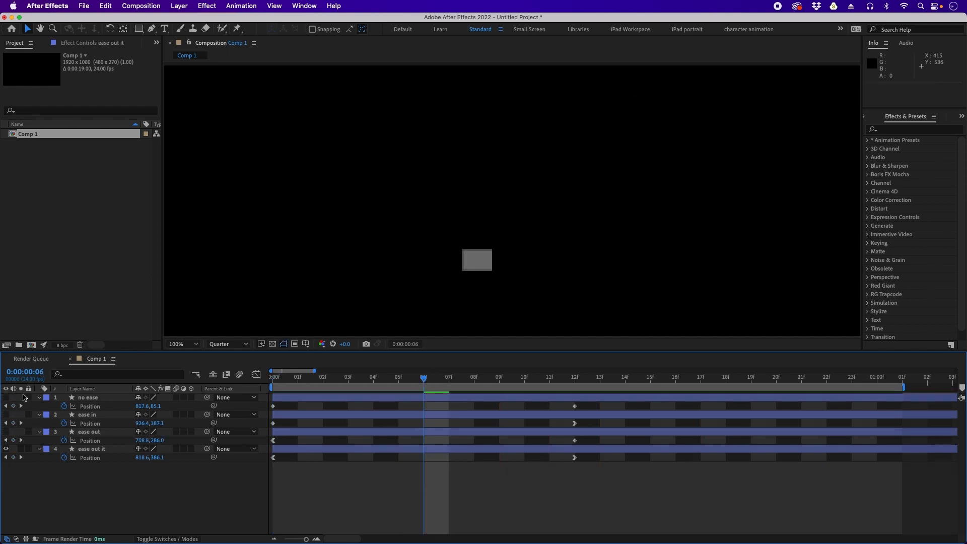
{"action": "left_click_drag", "start_coordinate": [325, 380], "coordinate": [272, 381]}
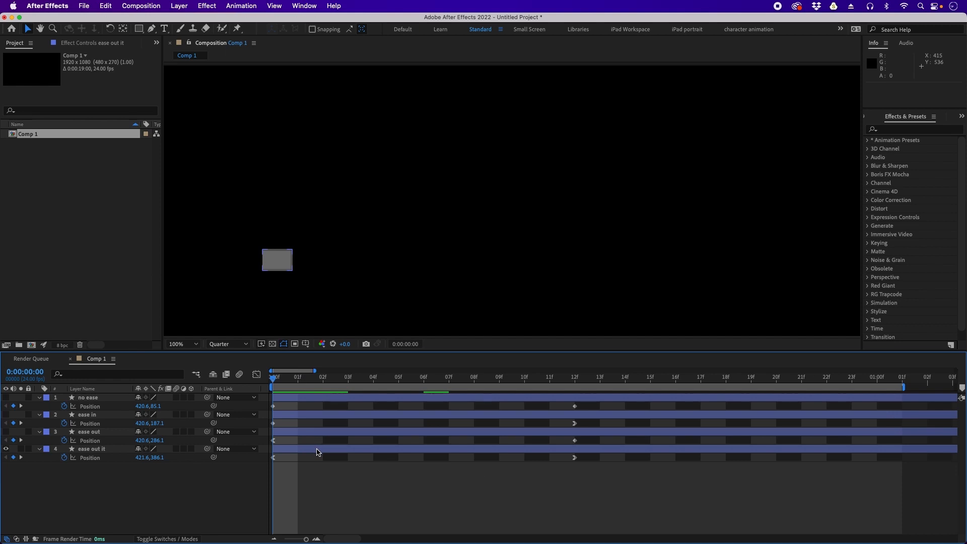
{"action": "left_click", "coordinate": [317, 452]}
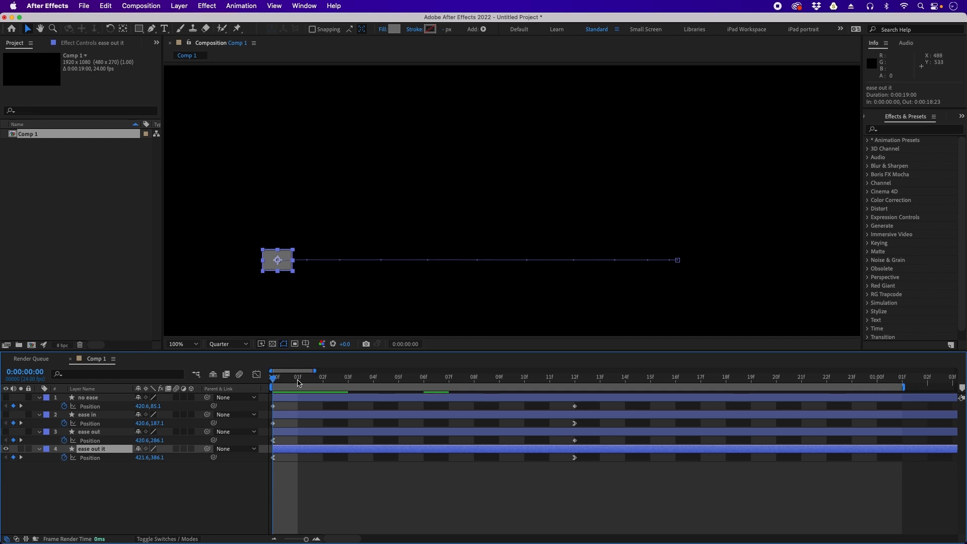
- Examine the "ease out it" rectangle's spacing at frames 1, 10 and 12
{"action": "left_click_drag", "start_coordinate": [273, 382], "coordinate": [296, 383]}
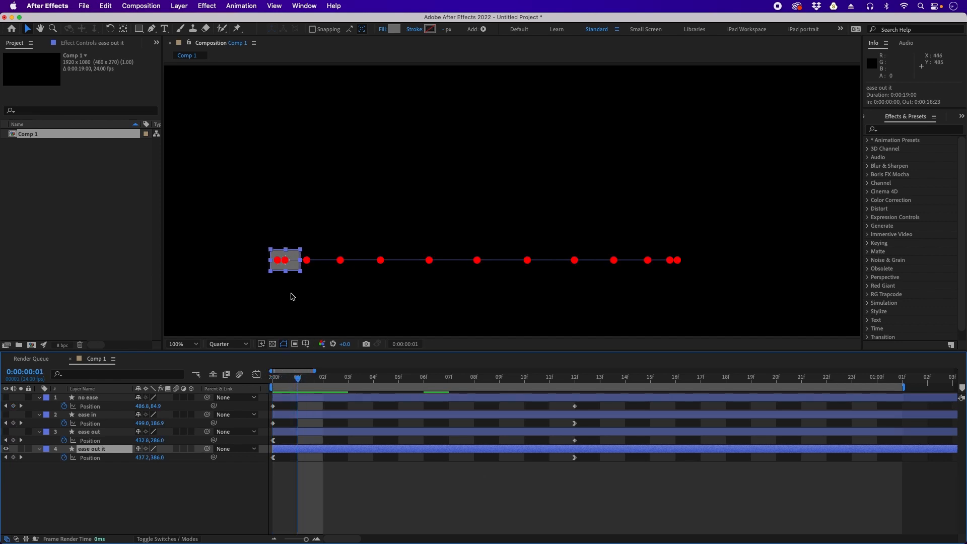
{"action": "left_click_drag", "start_coordinate": [298, 382], "coordinate": [516, 399]}
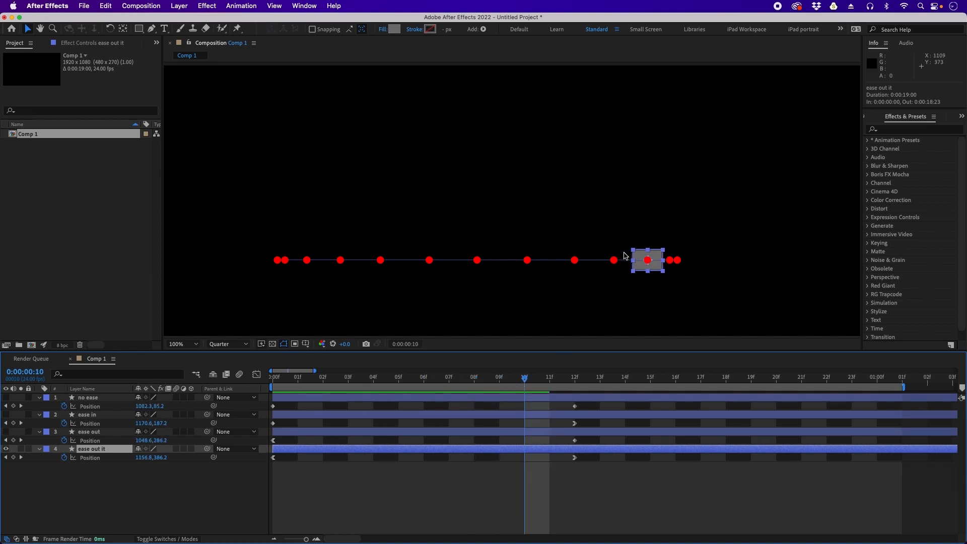
{"action": "left_click_drag", "start_coordinate": [531, 383], "coordinate": [571, 383]}
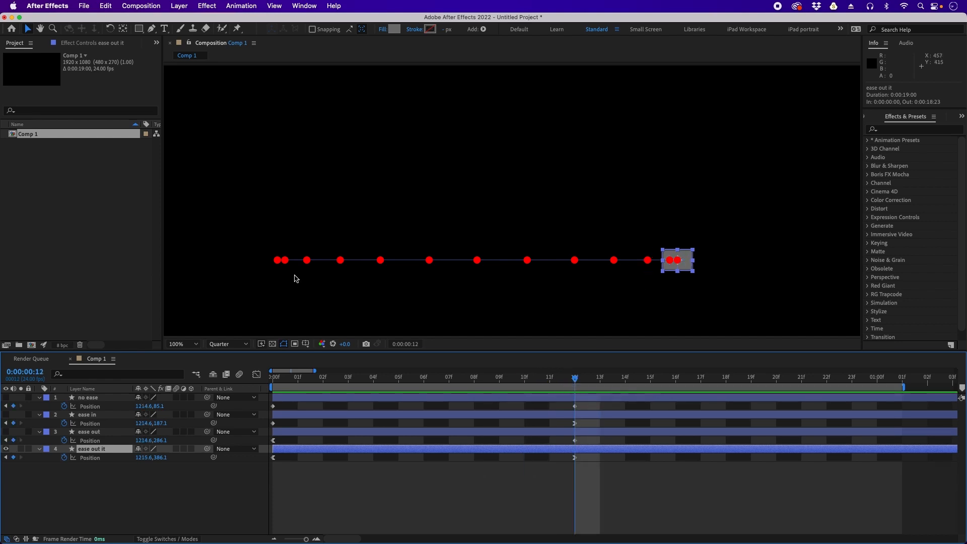
- Try switching both Position keyframes of "ease out it" to Auto Bezier to compare the spacing, and undo the interpolation change
{"action": "left_click_drag", "start_coordinate": [583, 469], "coordinate": [282, 450]}
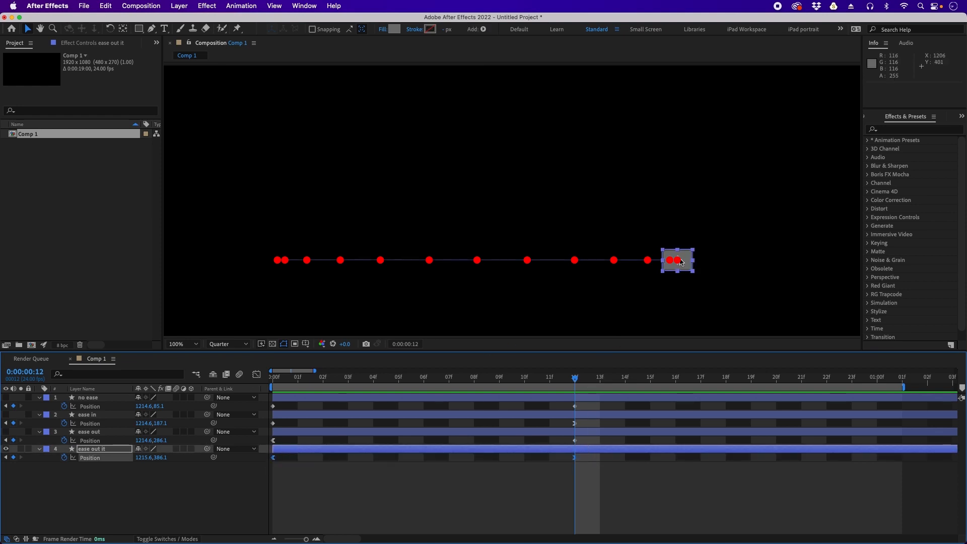
{"action": "left_click", "coordinate": [576, 459], "text": "super"}
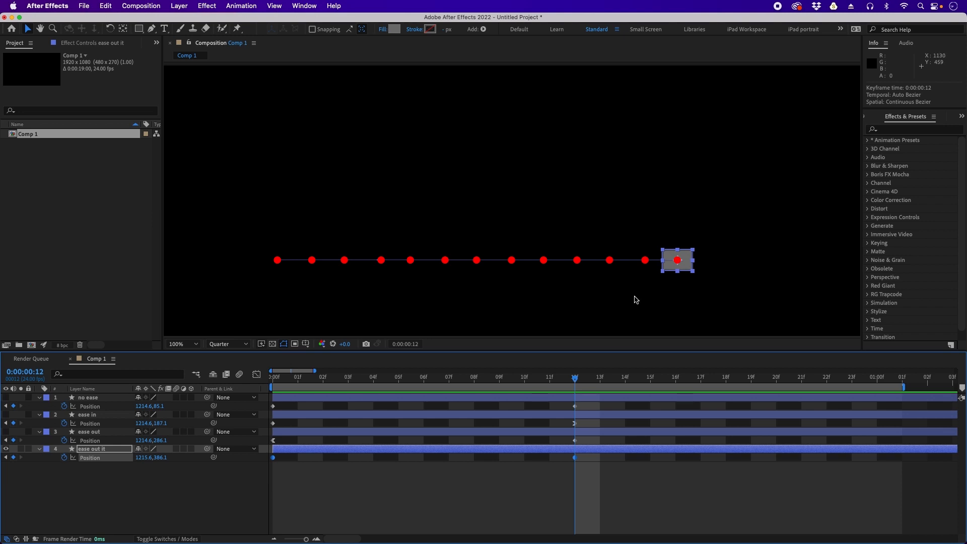
{"action": "key", "text": "super+z"}
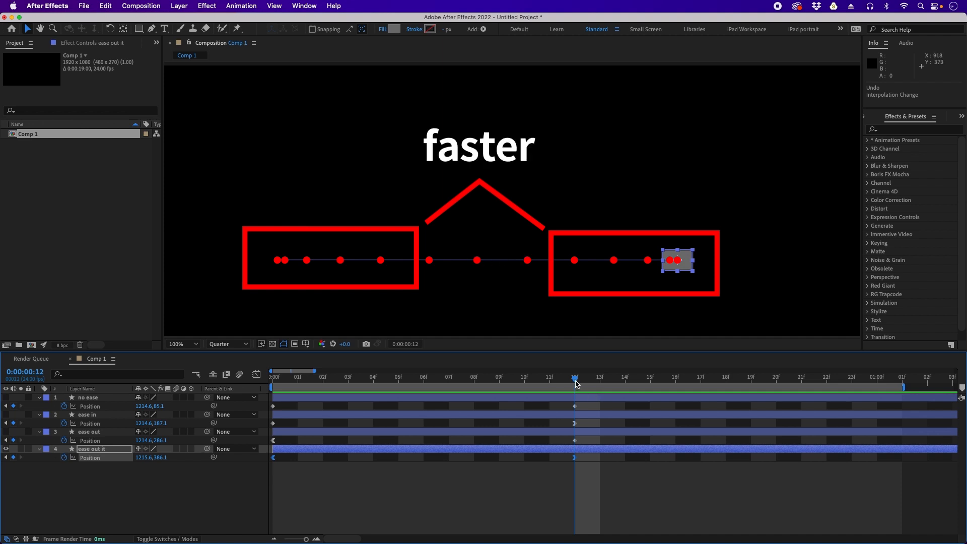
- Return to frame 0 and preview the "ease out it" rectangle on its own
{"action": "left_click_drag", "start_coordinate": [576, 384], "coordinate": [289, 390]}
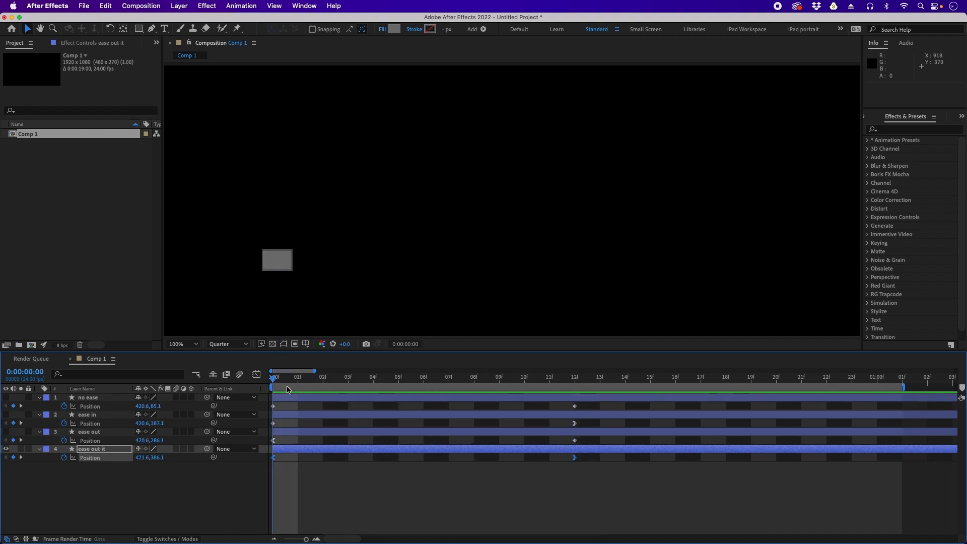
{"action": "key", "text": "space"}
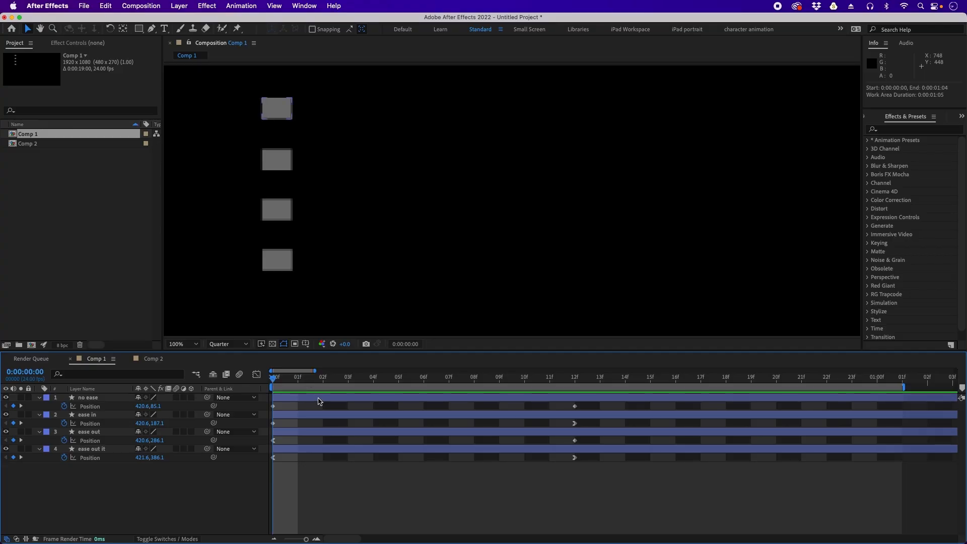
- Show the motion paths of "no ease", "ease in", "ease out" and "ease out it" in turn and compare their frame spacing
{"action": "left_click", "coordinate": [318, 401]}
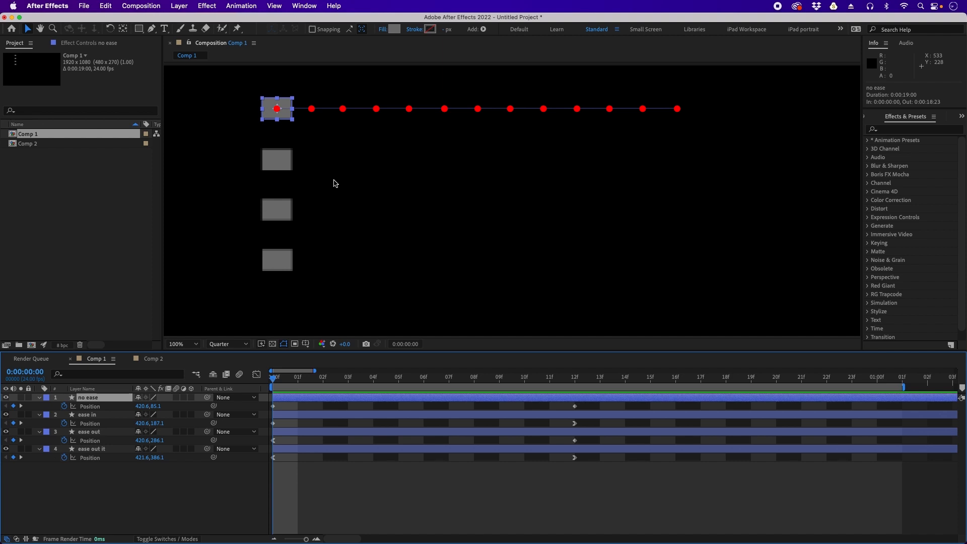
{"action": "left_click", "coordinate": [307, 416]}
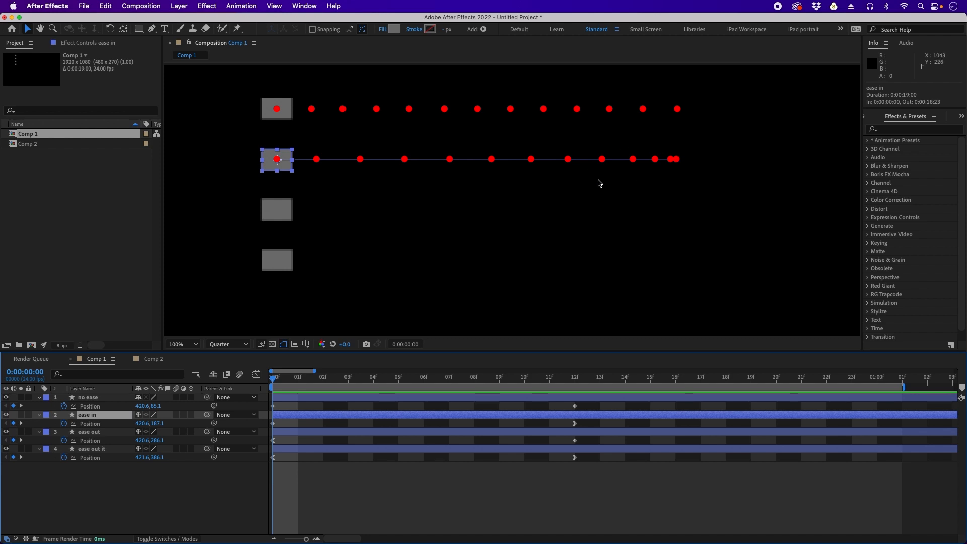
{"action": "left_click", "coordinate": [360, 433]}
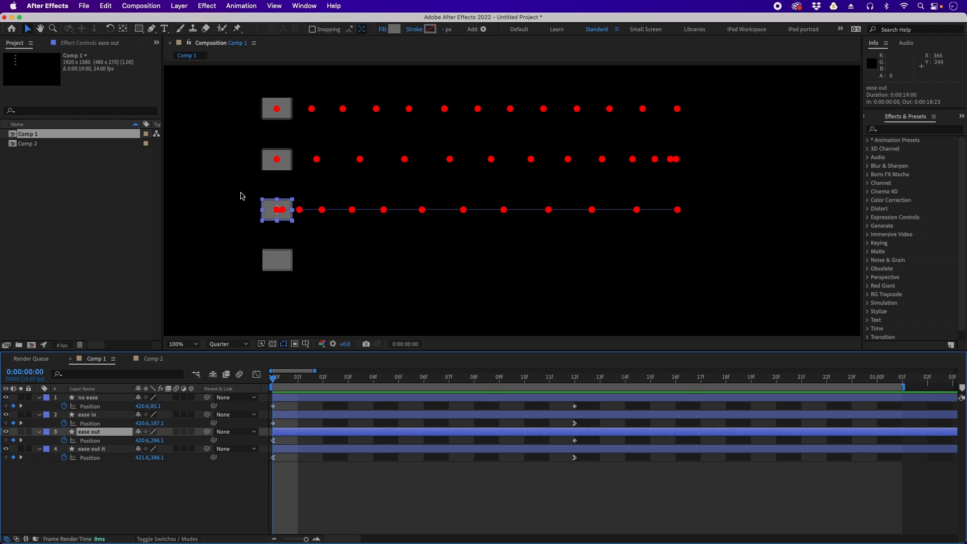
{"action": "left_click", "coordinate": [562, 450]}
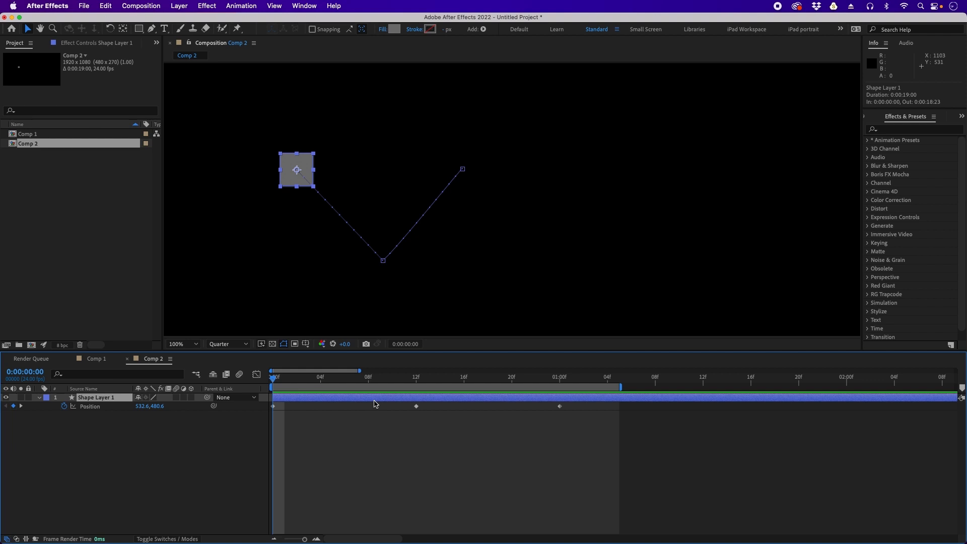
- Examine the square's motion between its three Position keyframes in Comp 2, scrubbing to frame 7 and returning to frame 0
{"action": "left_click_drag", "start_coordinate": [272, 380], "coordinate": [357, 418]}
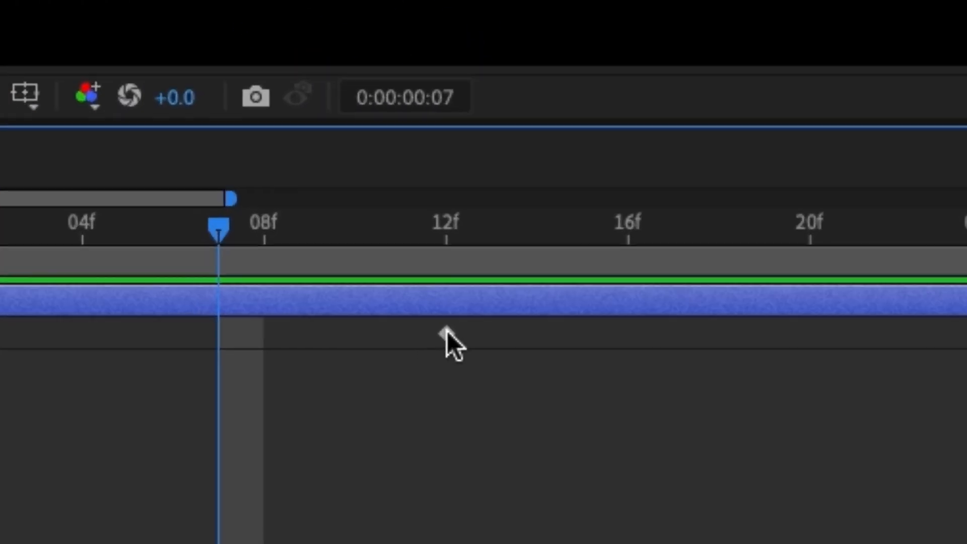
{"action": "left_click", "coordinate": [417, 407]}
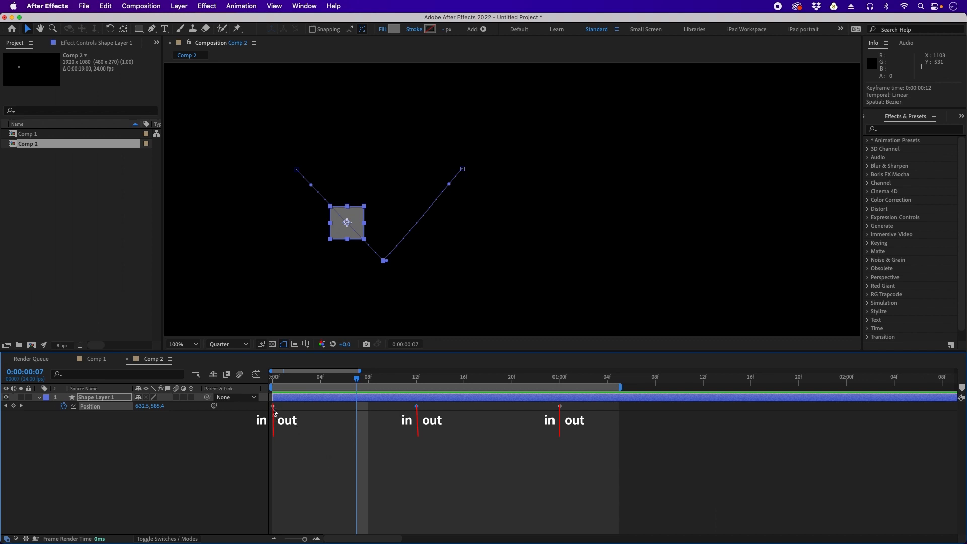
{"action": "mouse_move", "coordinate": [417, 410]}
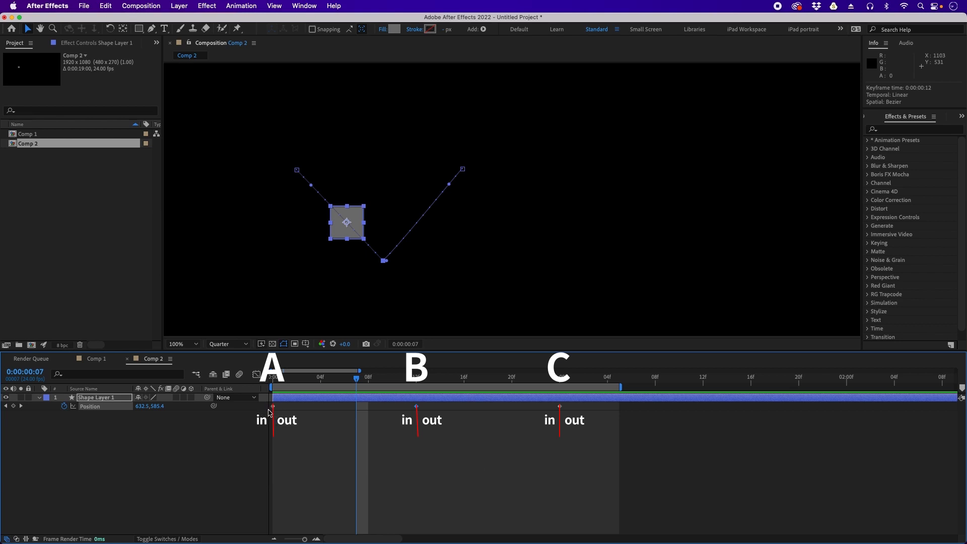
{"action": "left_click", "coordinate": [272, 378]}
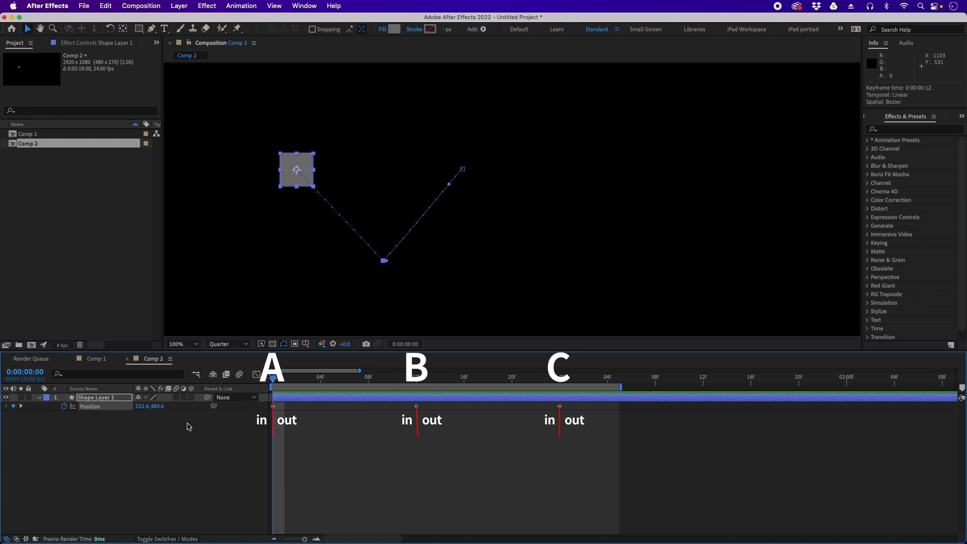
- Apply Easy Ease In to Shape Layer 1's middle Position keyframe at frame 12 and inspect its keyframe shape
{"action": "left_click", "coordinate": [560, 406]}
{"action": "left_click", "coordinate": [418, 412]}
{"action": "left_click", "coordinate": [417, 406]}
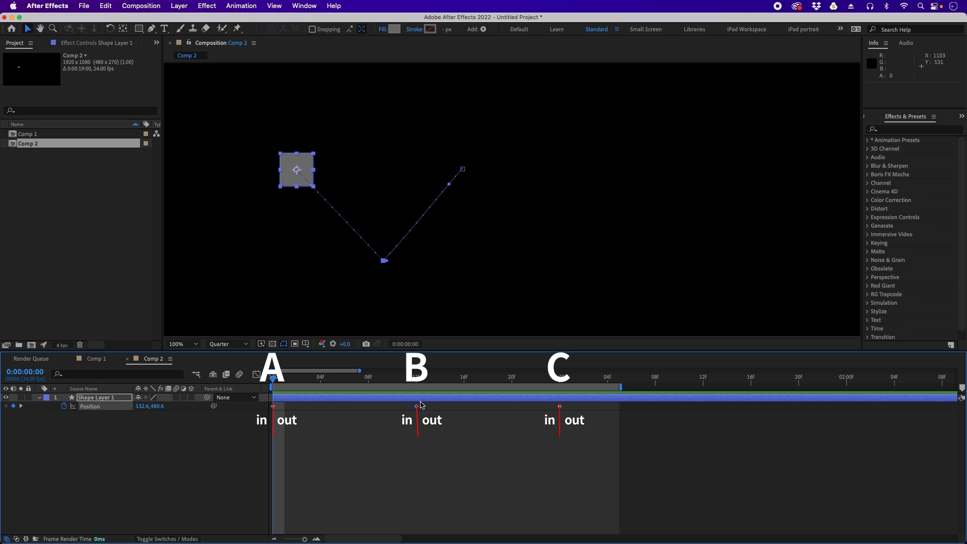
{"action": "right_click", "coordinate": [418, 408]}
{"action": "mouse_move", "coordinate": [476, 534]}
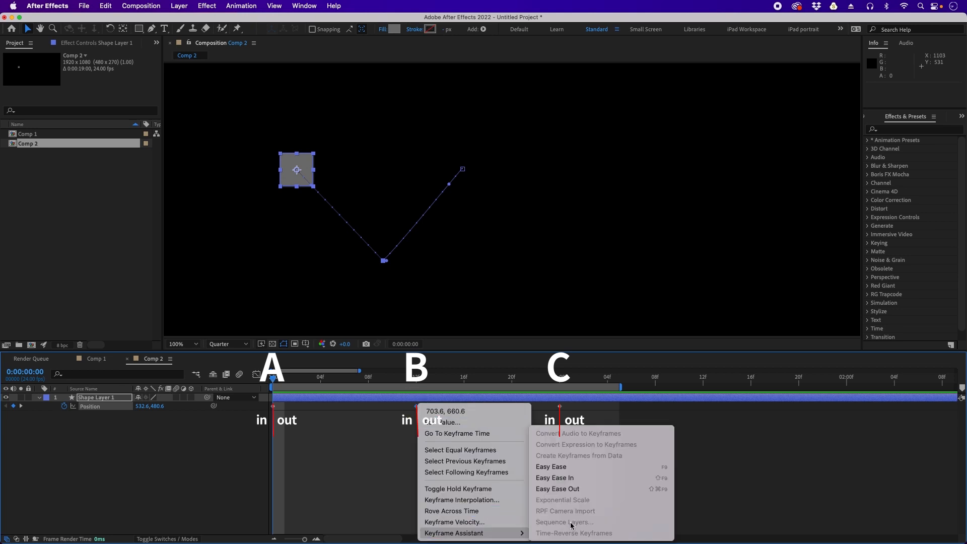
{"action": "left_click", "coordinate": [576, 478]}
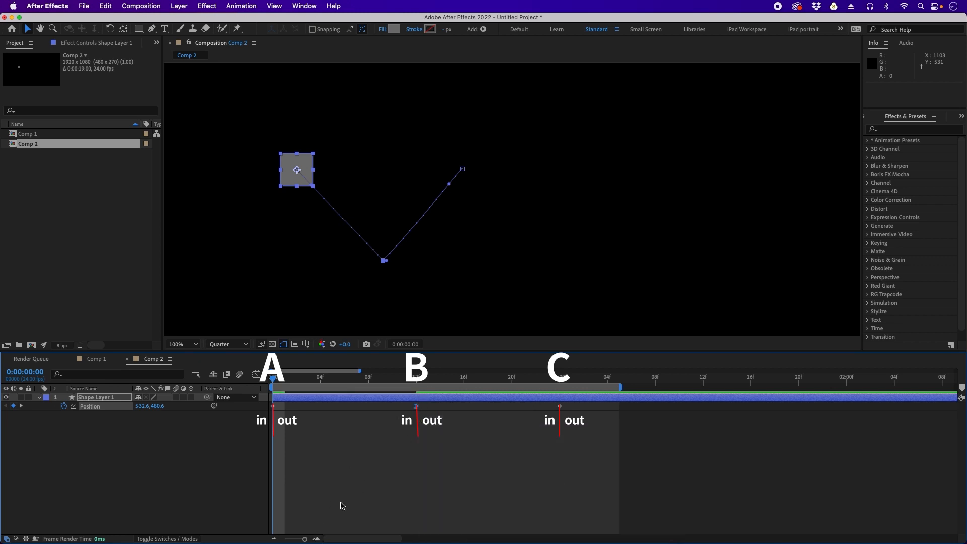
{"action": "left_click", "coordinate": [317, 540]}
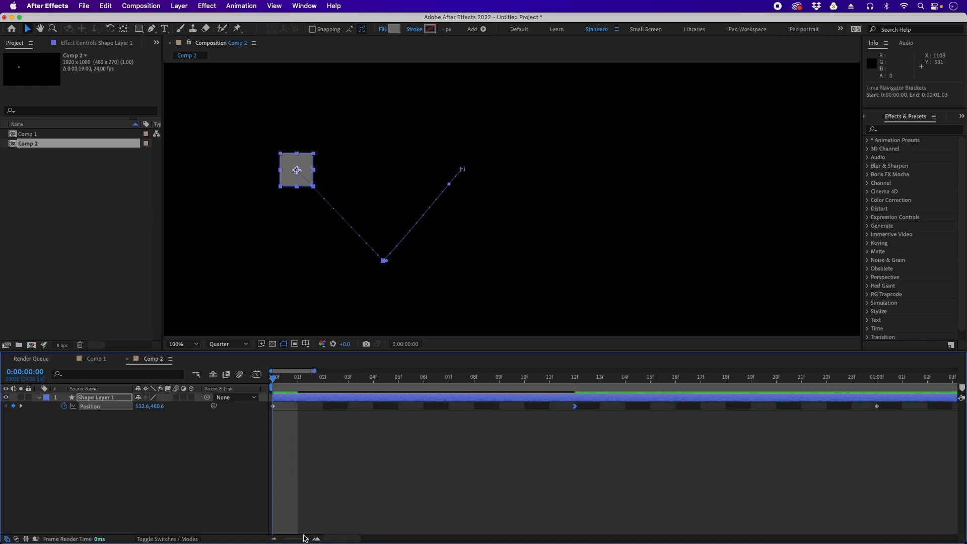
{"action": "left_click", "coordinate": [274, 539]}
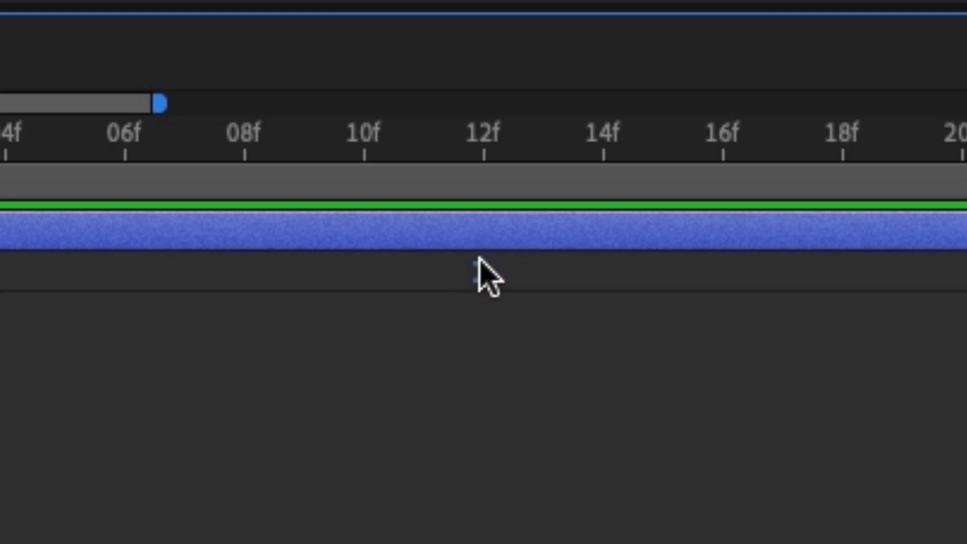
{"action": "mouse_move", "coordinate": [480, 285]}
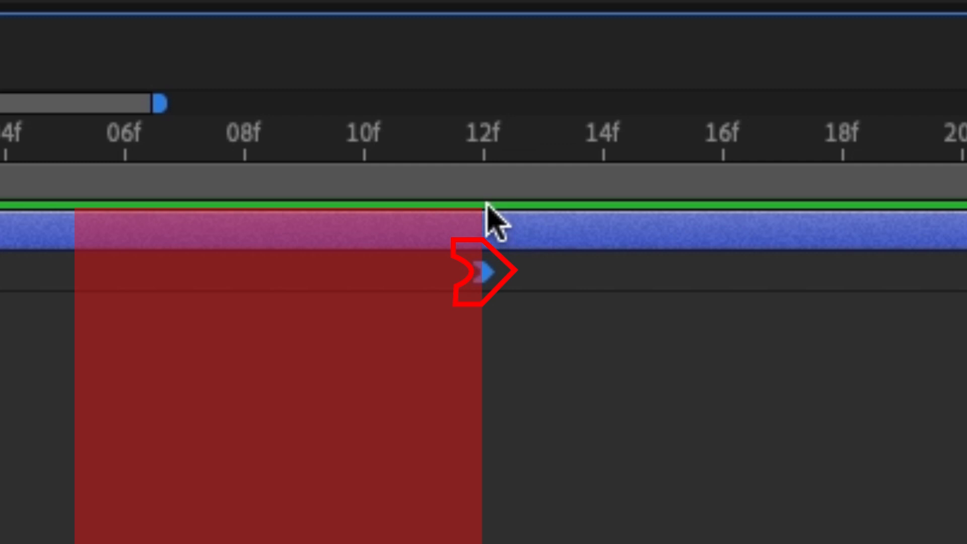
{"action": "mouse_move", "coordinate": [484, 260]}
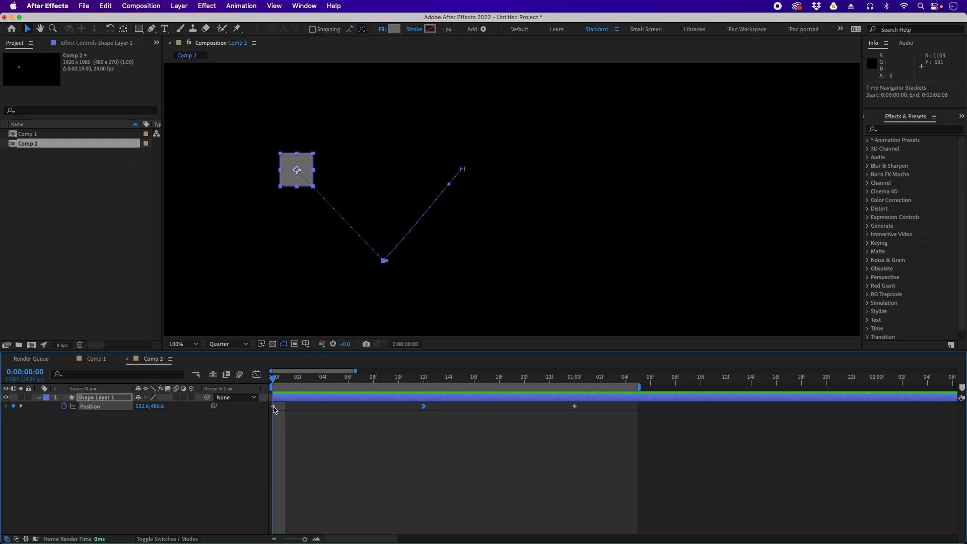
- Apply Easy Ease Out to Shape Layer 1's first Position keyframe at frame 0 and preview the animation
{"action": "left_click", "coordinate": [275, 411]}
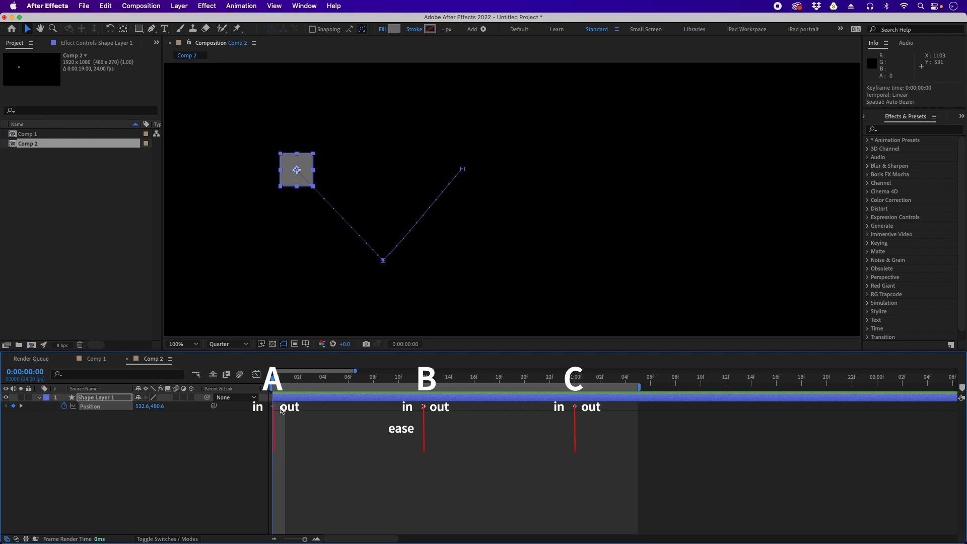
{"action": "right_click", "coordinate": [275, 407]}
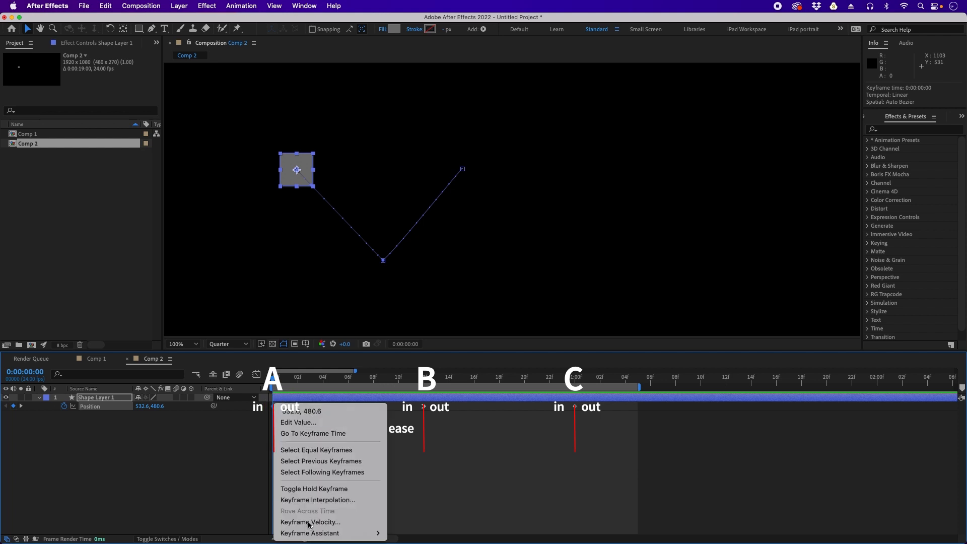
{"action": "mouse_move", "coordinate": [314, 533]}
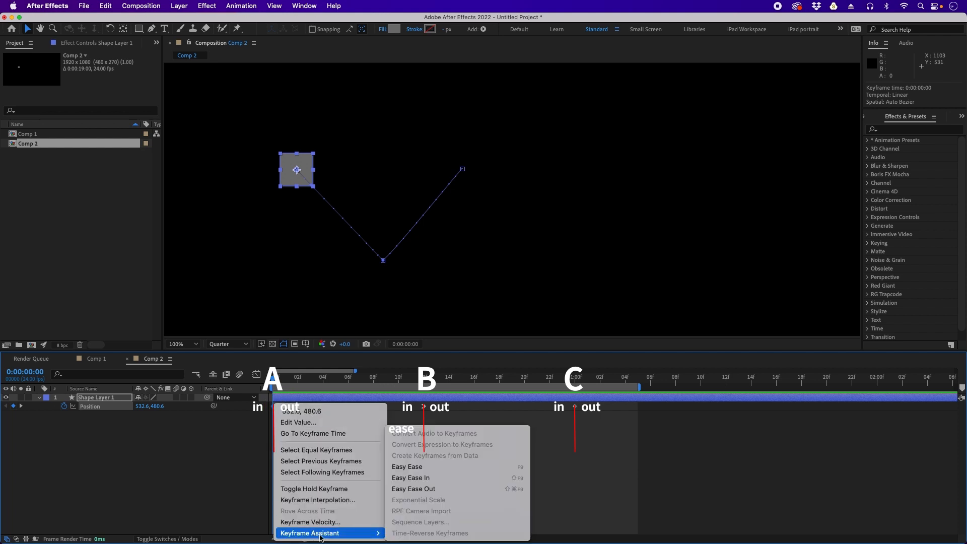
{"action": "left_click", "coordinate": [432, 488]}
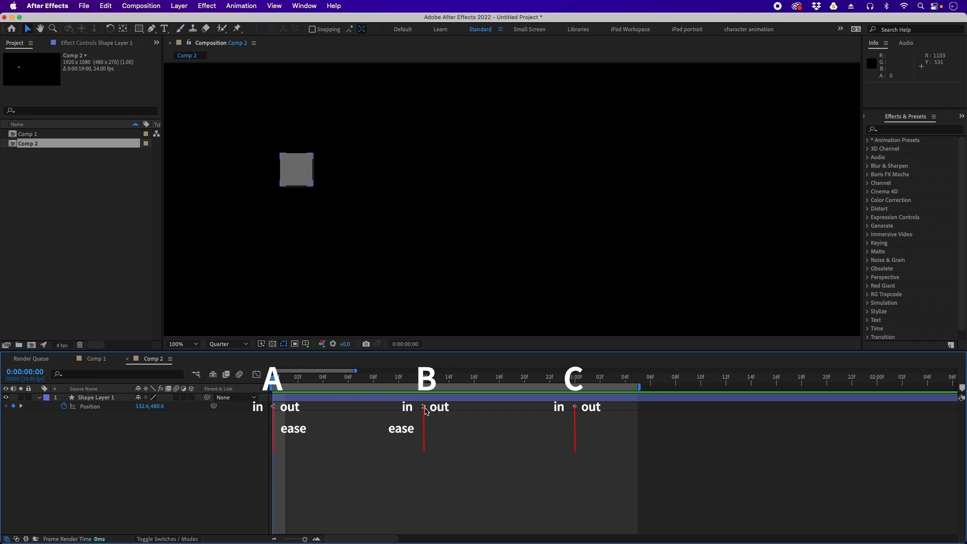
{"action": "key", "text": "space"}
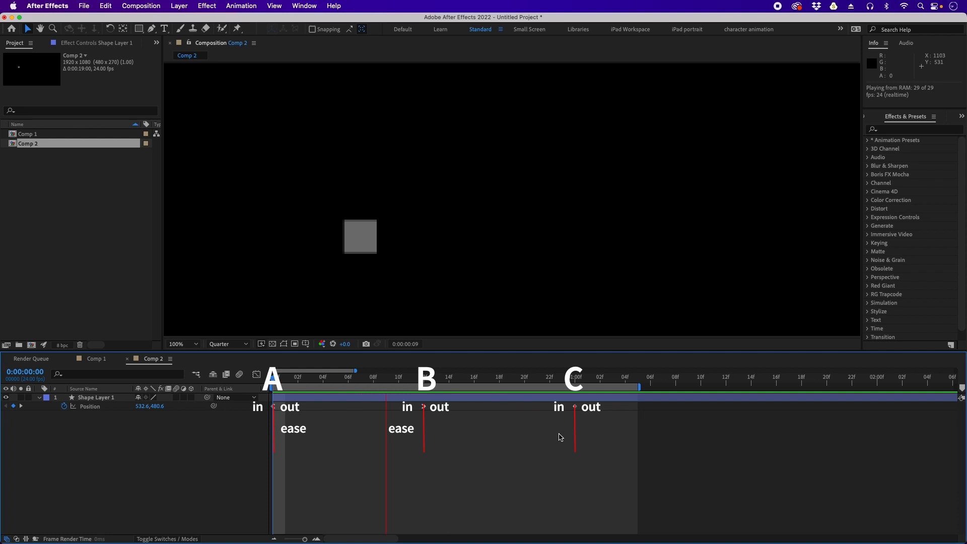
- Add Easy Ease Out to the middle Position keyframe at frame 12 and inspect its keyframe shape
{"action": "left_click", "coordinate": [425, 409]}
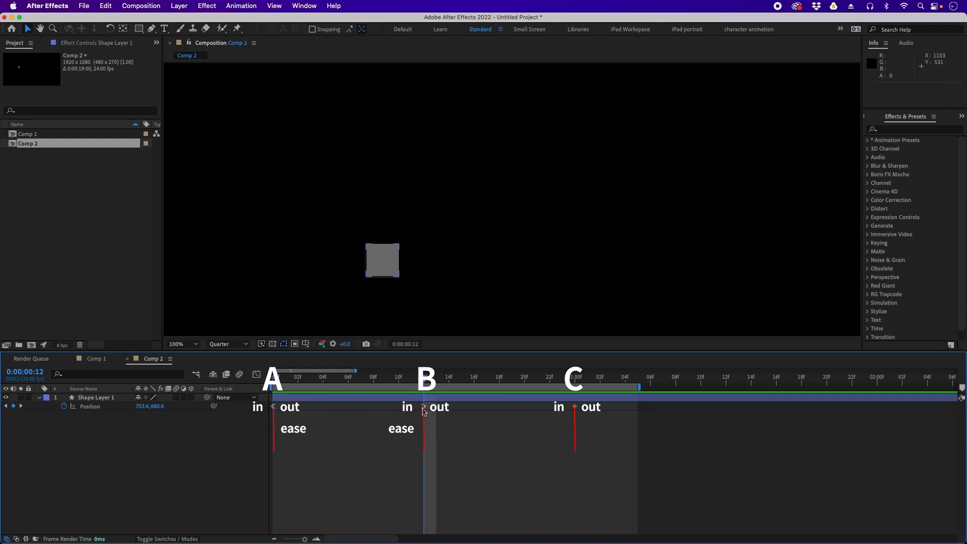
{"action": "left_click", "coordinate": [433, 400]}
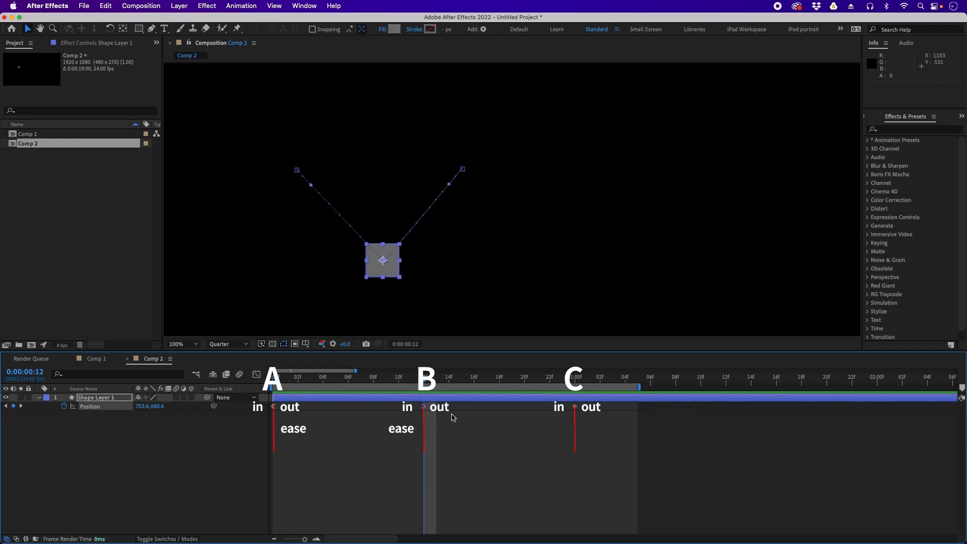
{"action": "right_click", "coordinate": [424, 408]}
{"action": "mouse_move", "coordinate": [486, 534]}
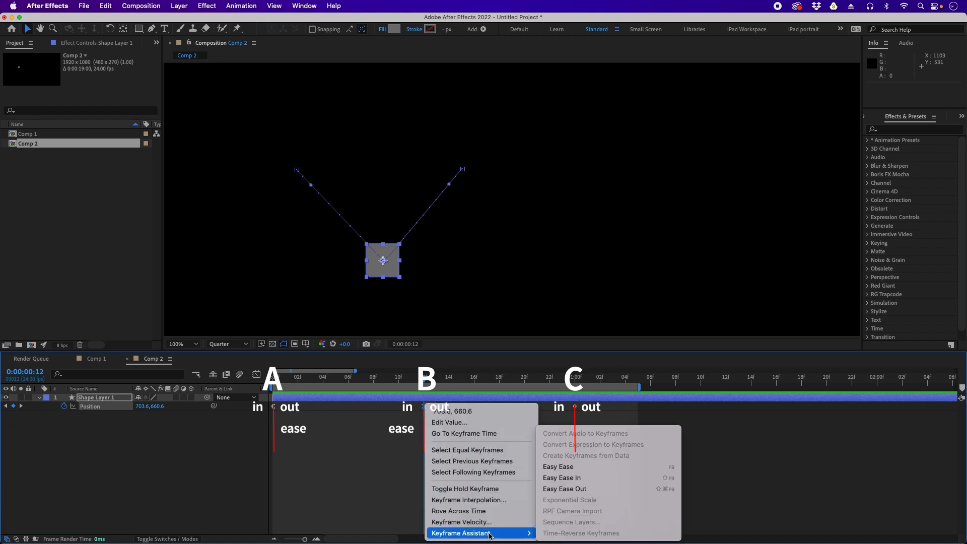
{"action": "left_click", "coordinate": [580, 490]}
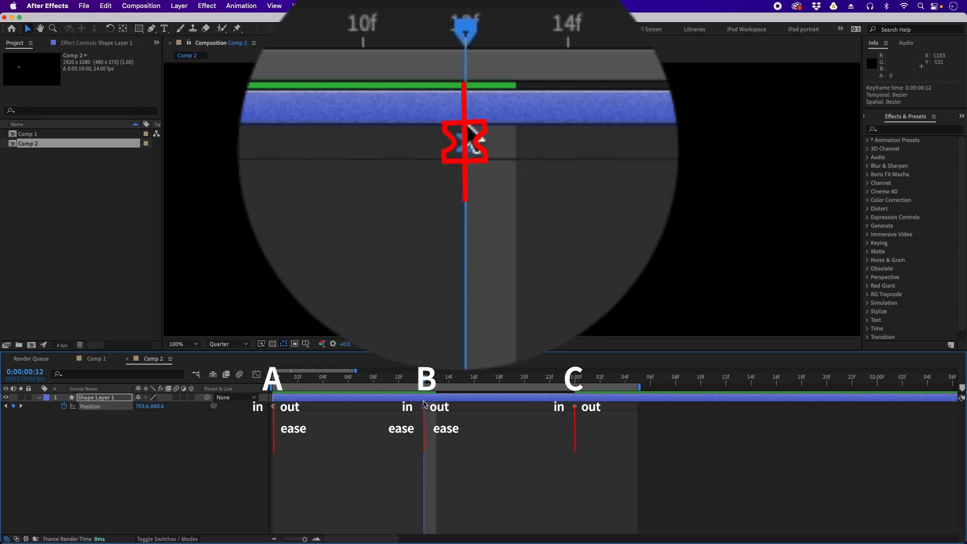
{"action": "left_click", "coordinate": [423, 407]}
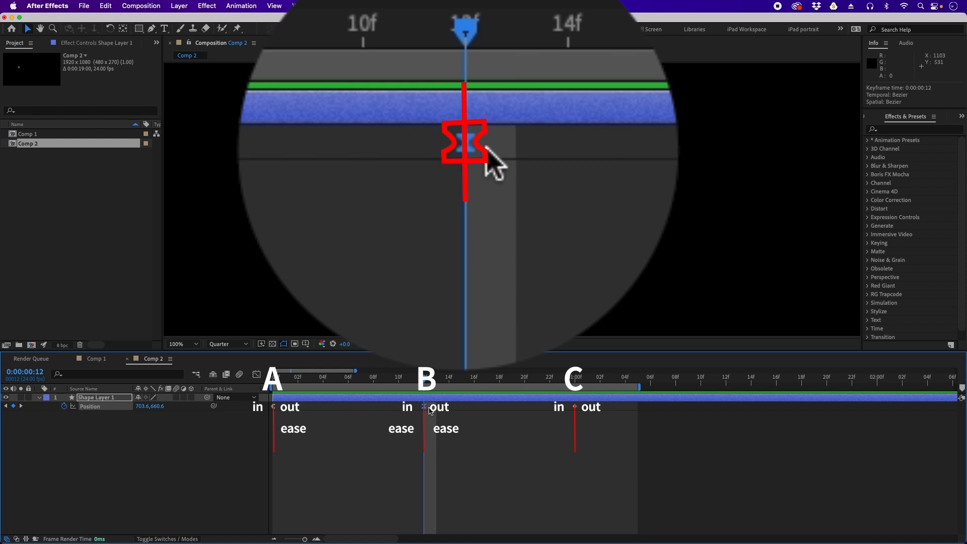
{"action": "left_click", "coordinate": [426, 416]}
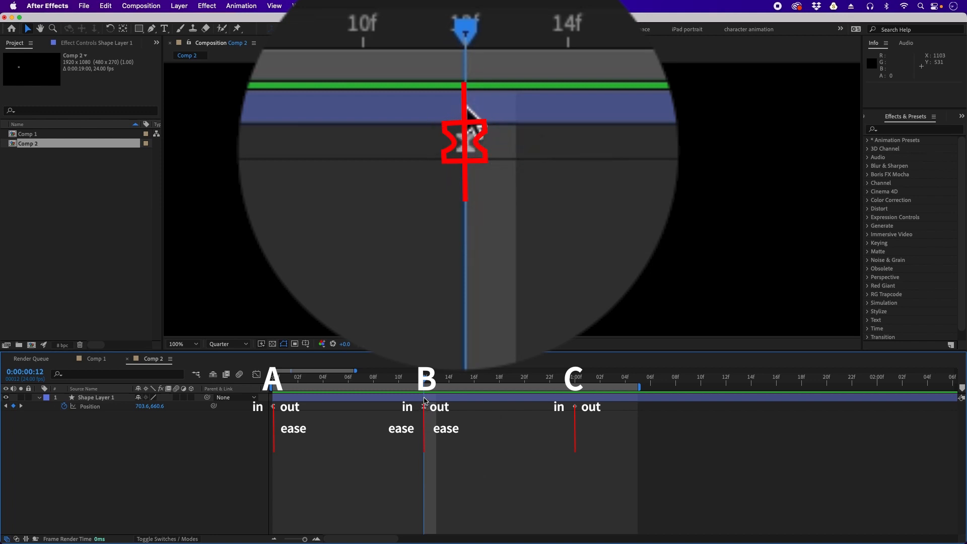
- Try applying Easy Ease Out to Shape Layer 1's last Position keyframe at 0:00:01:00
{"action": "left_click", "coordinate": [577, 382]}
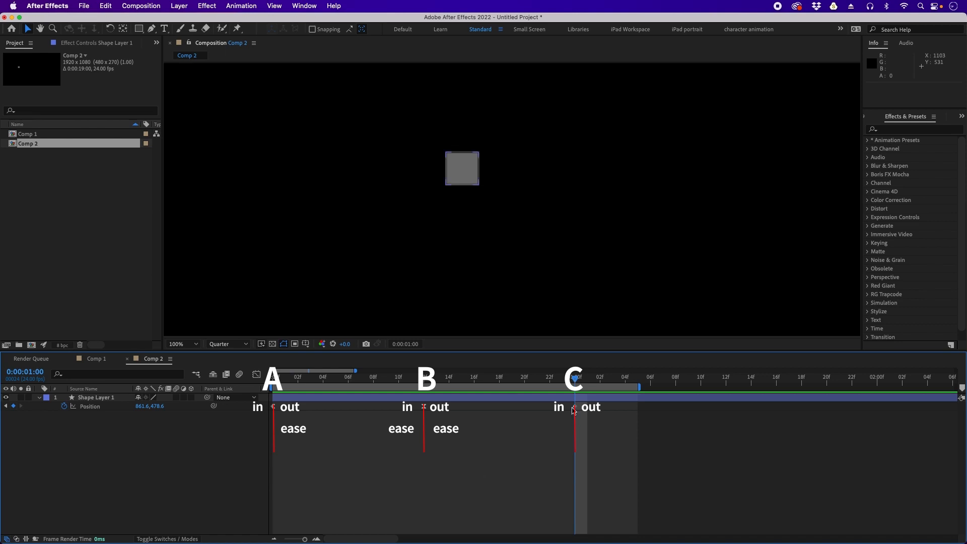
{"action": "left_click", "coordinate": [575, 407]}
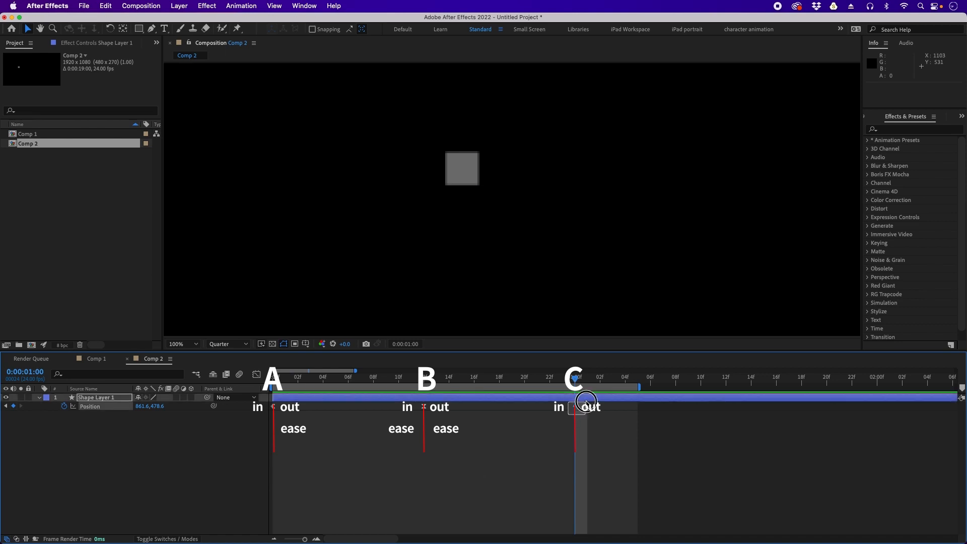
{"action": "right_click", "coordinate": [575, 407]}
{"action": "mouse_move", "coordinate": [636, 533]}
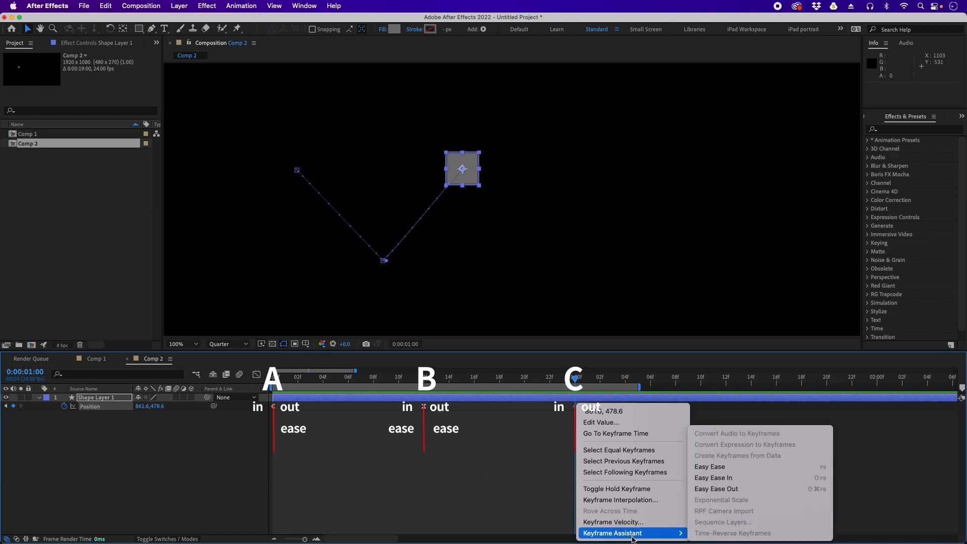
{"action": "left_click", "coordinate": [723, 494]}
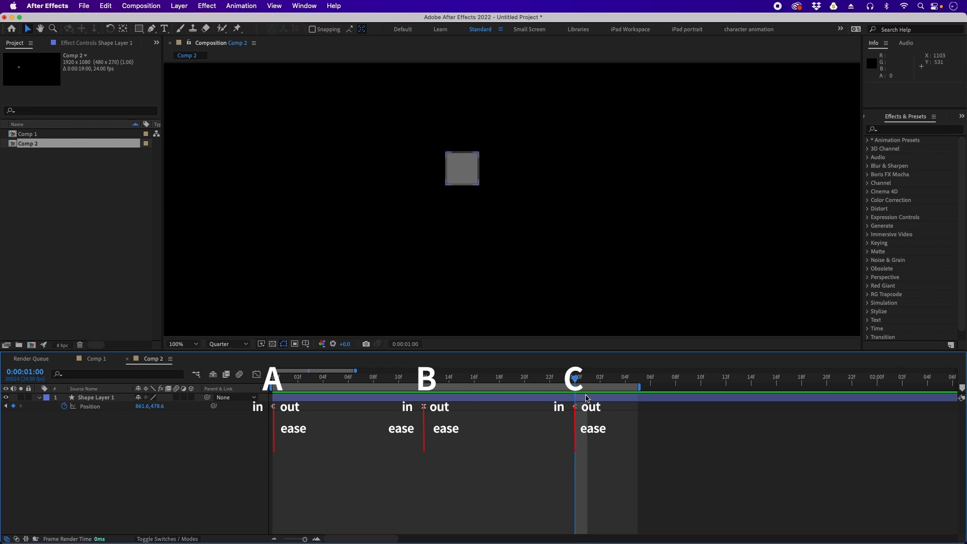
- Check the square's motion around the middle and last keyframes, and undo the easing on the last one
{"action": "left_click_drag", "start_coordinate": [573, 380], "coordinate": [421, 386]}
{"action": "left_click", "coordinate": [479, 398]}
{"action": "left_click", "coordinate": [578, 425]}
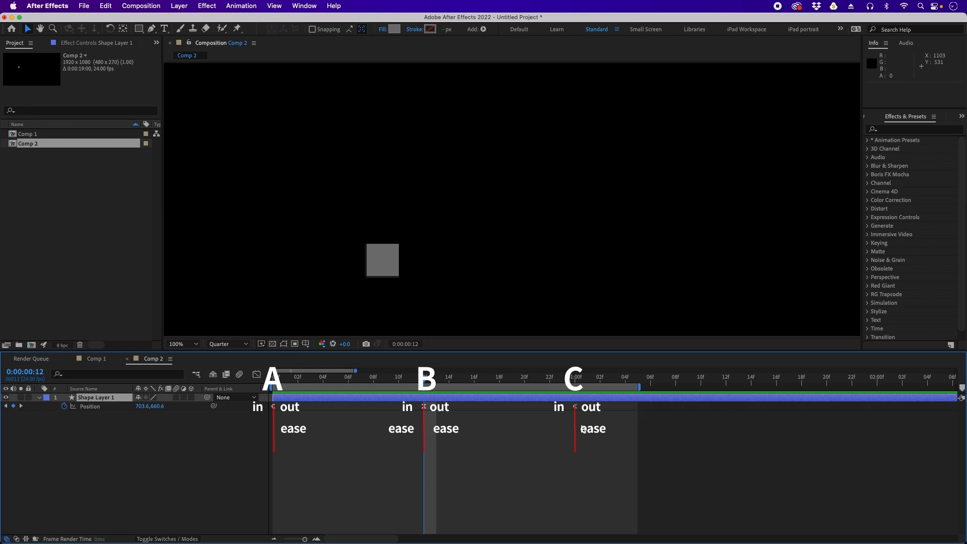
{"action": "key", "text": "space"}
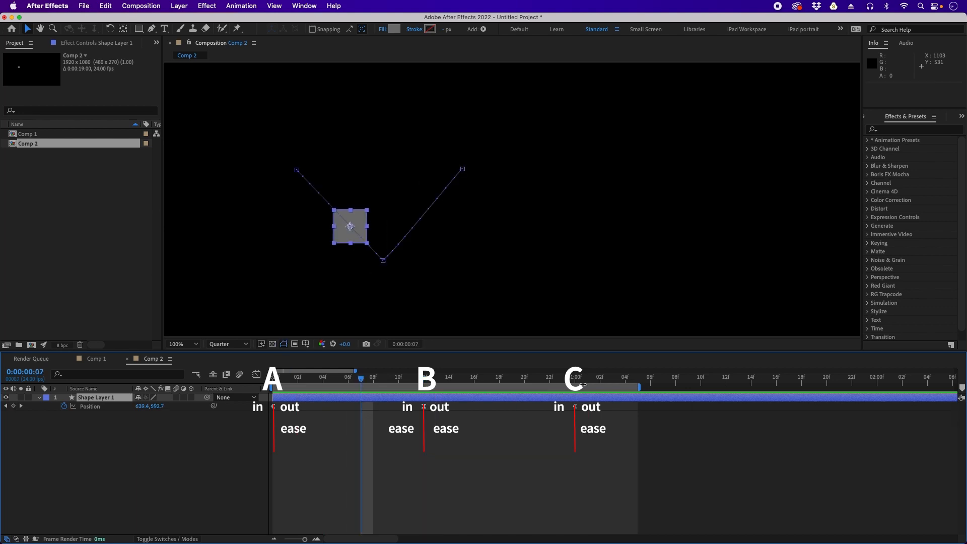
{"action": "key", "text": "k"}
{"action": "key", "text": "k"}
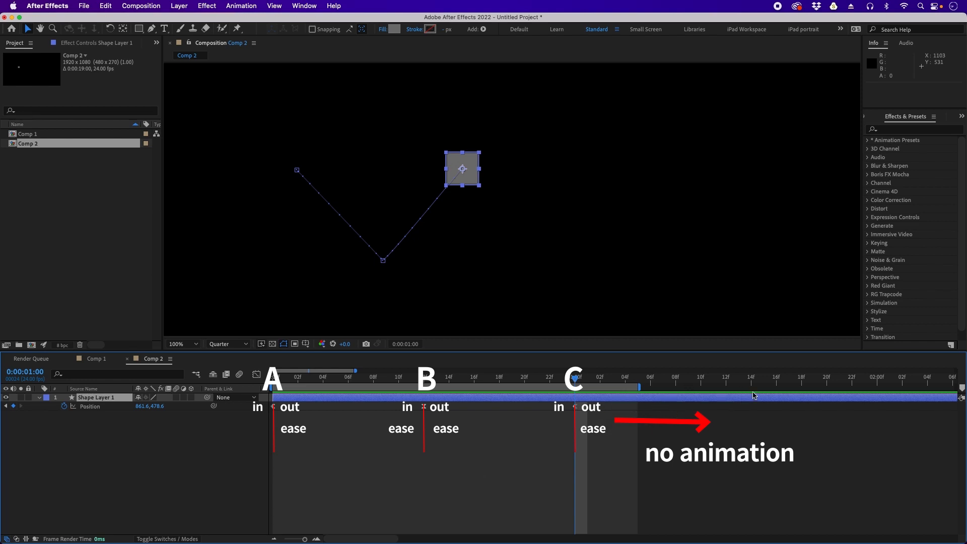
{"action": "key", "text": "super+z"}
- Apply Easy Ease In to Shape Layer 1's last Position keyframe at 0:00:01:00 and preview the animation from near the start
{"action": "right_click", "coordinate": [577, 409]}
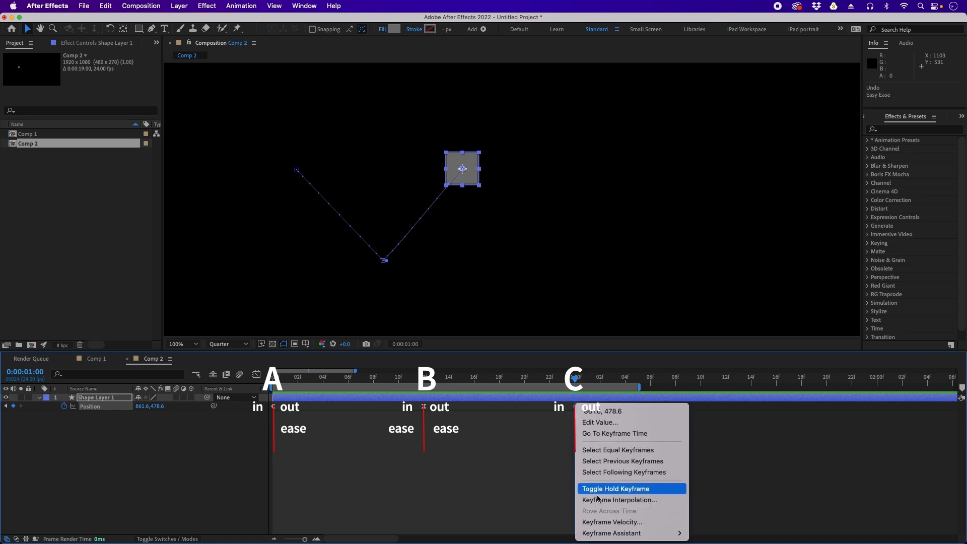
{"action": "mouse_move", "coordinate": [630, 533]}
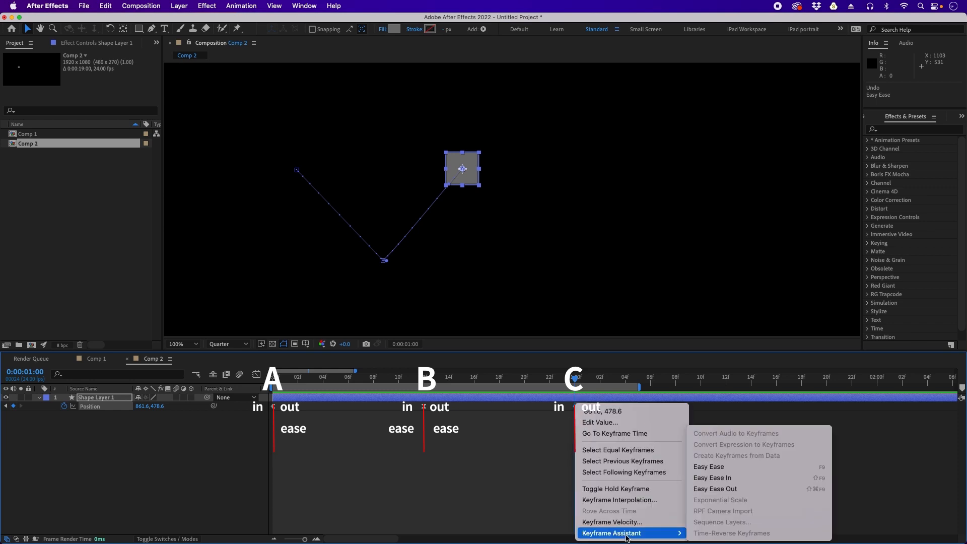
{"action": "left_click", "coordinate": [723, 480]}
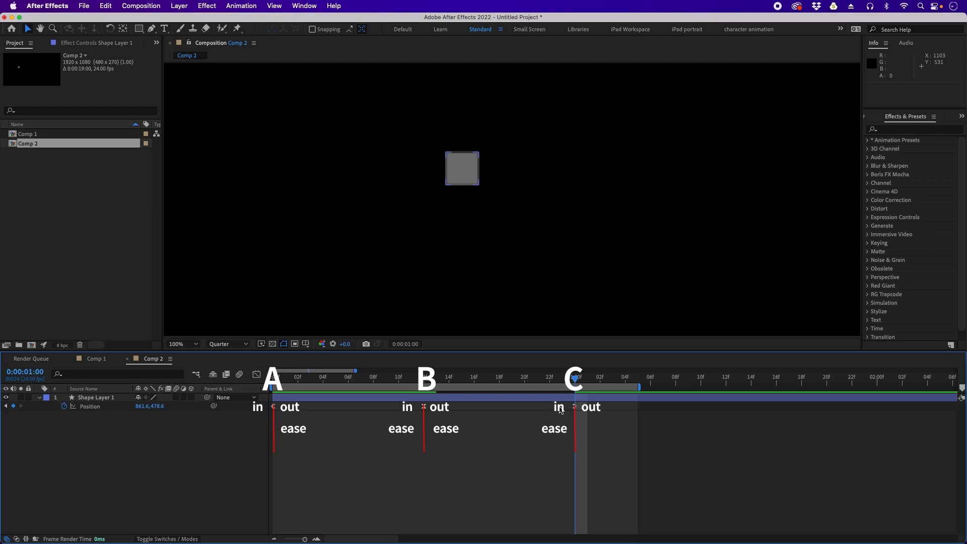
{"action": "left_click_drag", "start_coordinate": [575, 378], "coordinate": [285, 380]}
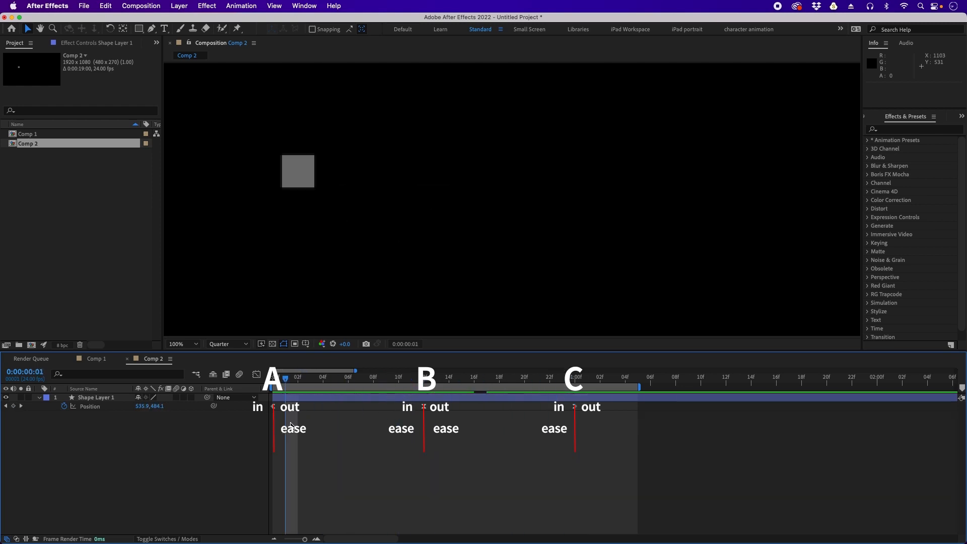
{"action": "key", "text": "space"}
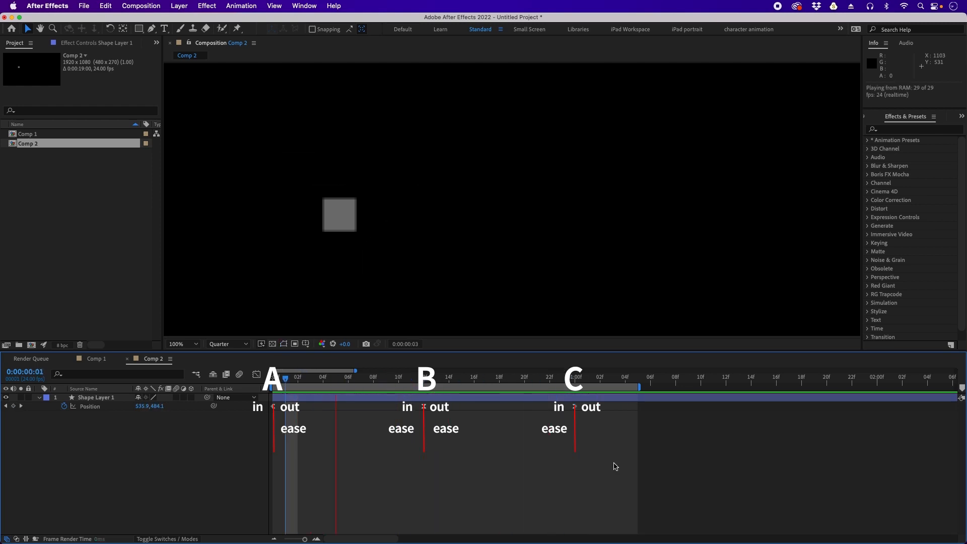
{"action": "key", "text": "space"}
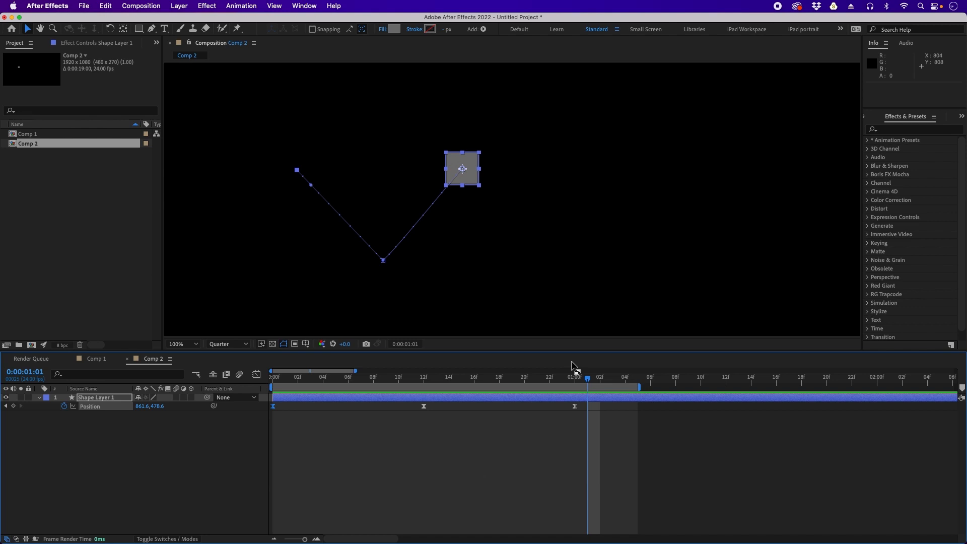
{"action": "left_click_drag", "start_coordinate": [367, 381], "coordinate": [438, 406]}
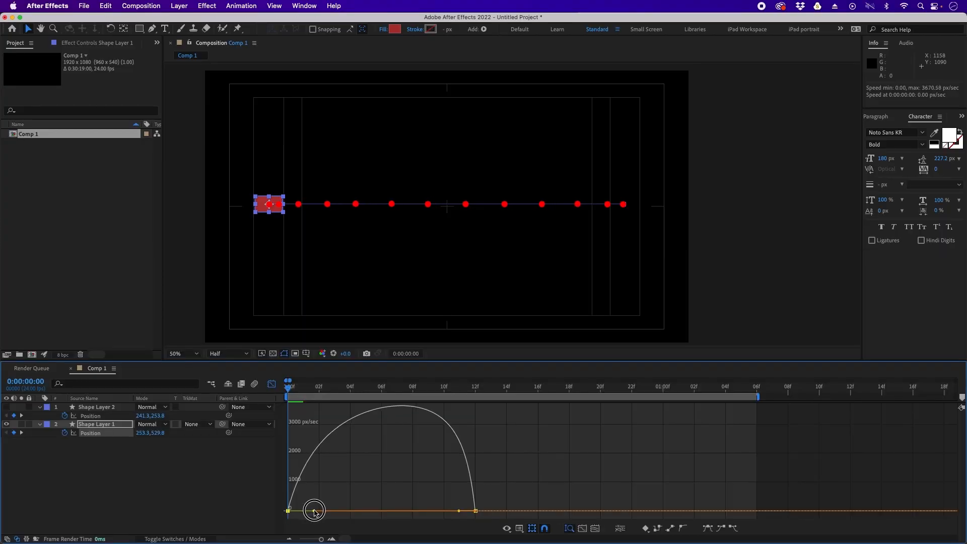
- Reshape Shape Layer 1's Position speed graph by lengthening the first keyframe's outgoing handle and lowering the first keyframe's starting speed
{"action": "left_click_drag", "start_coordinate": [314, 512], "coordinate": [339, 518]}
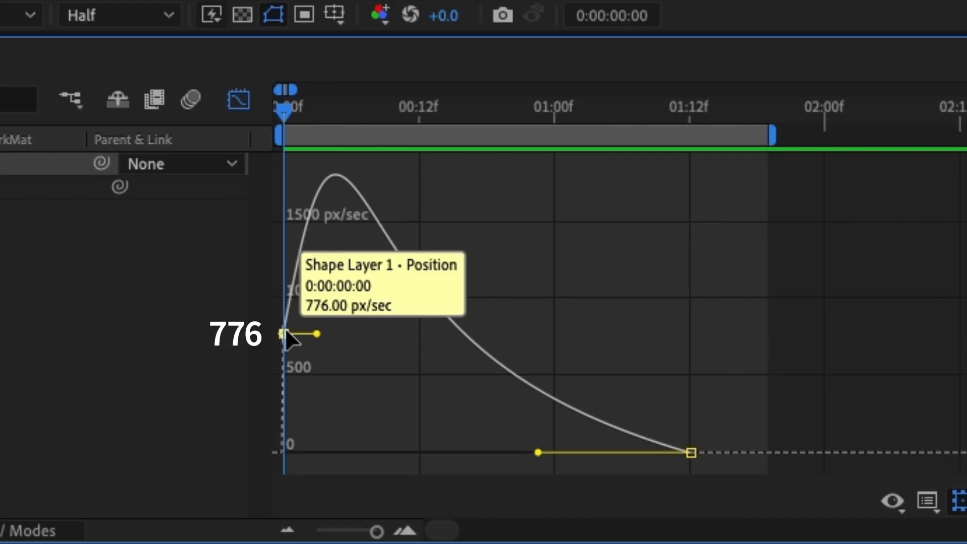
{"action": "left_click_drag", "start_coordinate": [285, 337], "coordinate": [283, 380]}
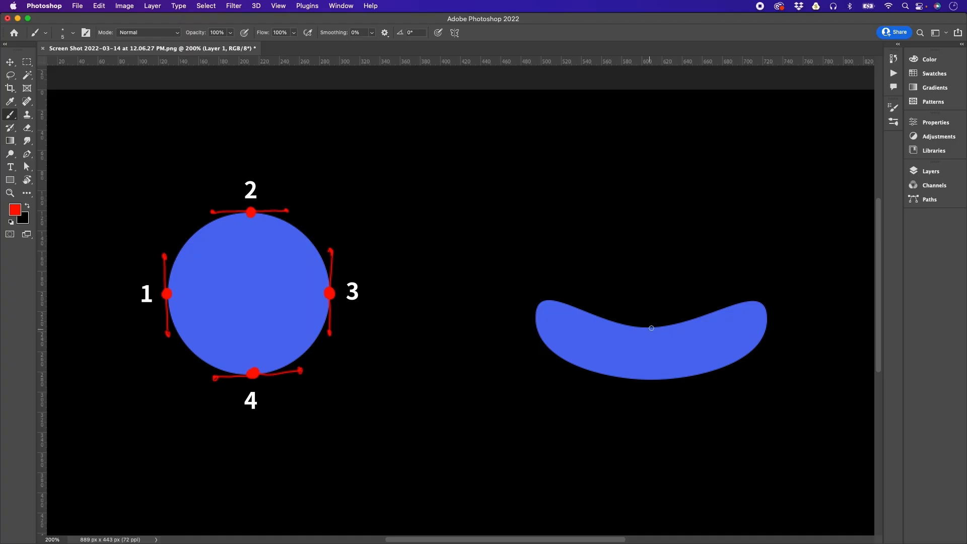
- Switch to Photoshop and paint a red anchor-point dot at the middle of the bent blue shape's concave upper edge
{"action": "left_click", "coordinate": [648, 328]}
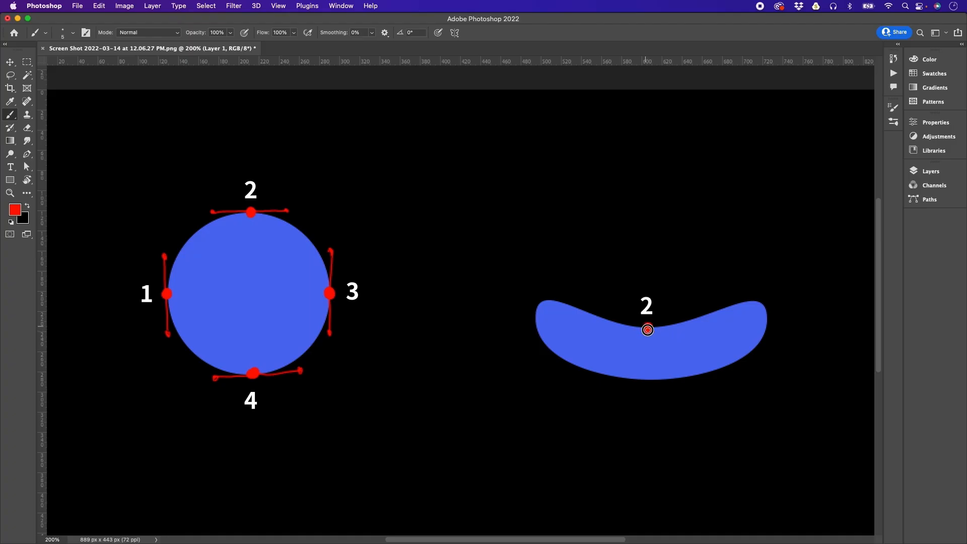